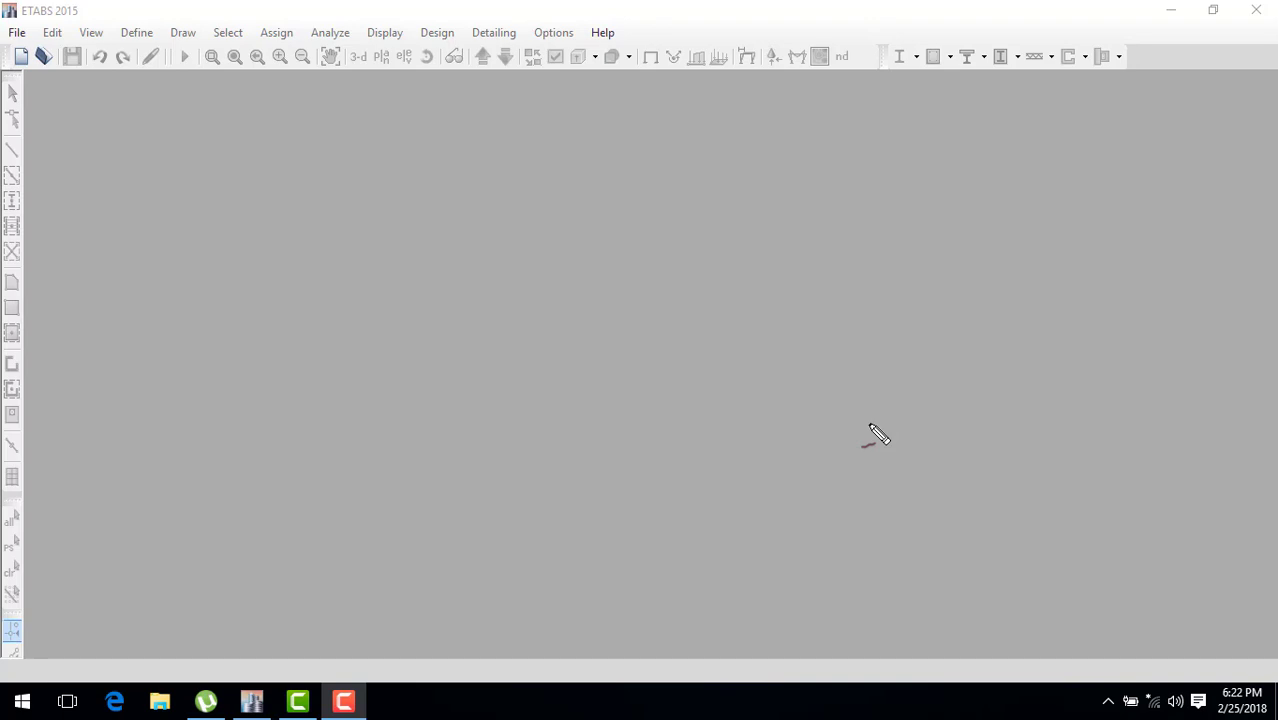
Step: Handwrite 'Pushover' in red on the empty ETABS canvas and draw a box around it
{"action": "left_click_drag", "start_coordinate": [277, 181], "coordinate": [284, 253]}
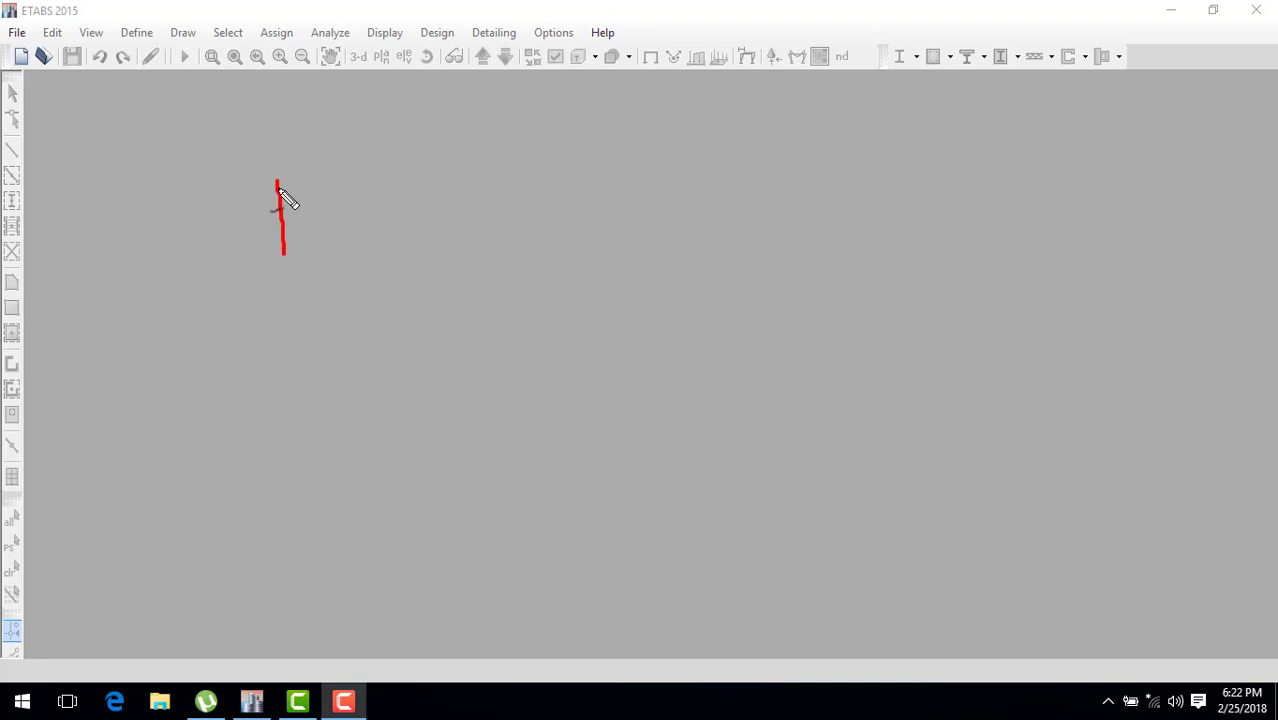
{"action": "mouse_move", "coordinate": [278, 182]}
{"action": "left_mouse_down"}
{"action": "mouse_move", "coordinate": [308, 200]}
{"action": "mouse_move", "coordinate": [284, 213]}
{"action": "mouse_move", "coordinate": [331, 238]}
{"action": "mouse_move", "coordinate": [331, 212]}
{"action": "mouse_move", "coordinate": [362, 246]}
{"action": "left_mouse_up"}
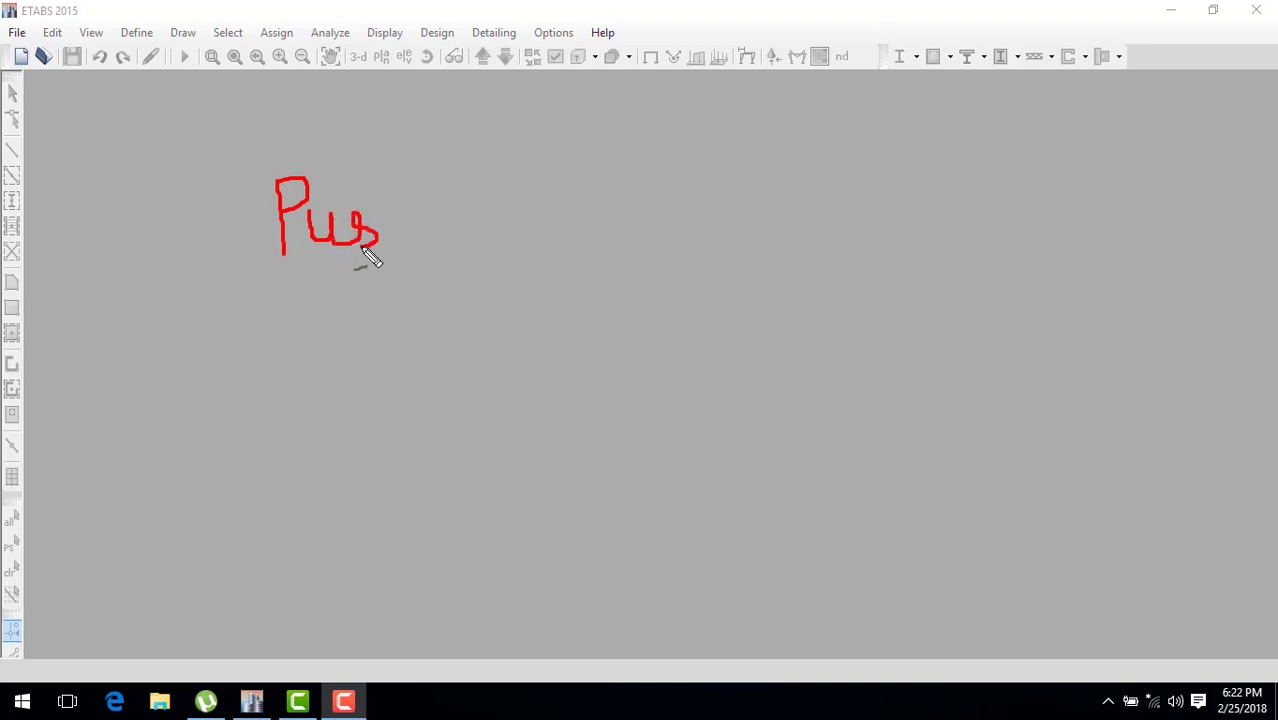
{"action": "mouse_move", "coordinate": [378, 188]}
{"action": "left_mouse_down"}
{"action": "mouse_move", "coordinate": [380, 252]}
{"action": "mouse_move", "coordinate": [496, 209]}
{"action": "mouse_move", "coordinate": [527, 228]}
{"action": "mouse_move", "coordinate": [543, 214]}
{"action": "mouse_move", "coordinate": [558, 241]}
{"action": "left_mouse_up"}
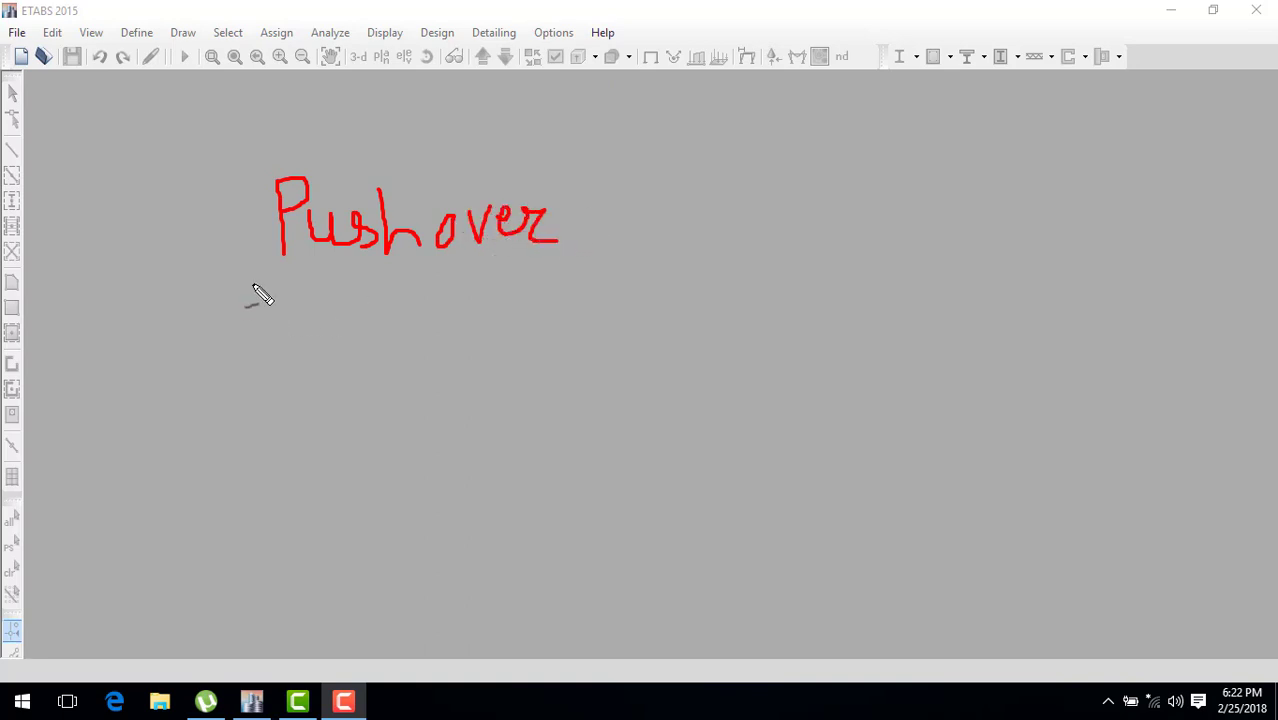
{"action": "mouse_move", "coordinate": [254, 287]}
{"action": "left_mouse_down"}
{"action": "mouse_move", "coordinate": [571, 297]}
{"action": "mouse_move", "coordinate": [579, 160]}
{"action": "mouse_move", "coordinate": [214, 271]}
{"action": "mouse_move", "coordinate": [254, 285]}
{"action": "left_mouse_up"}
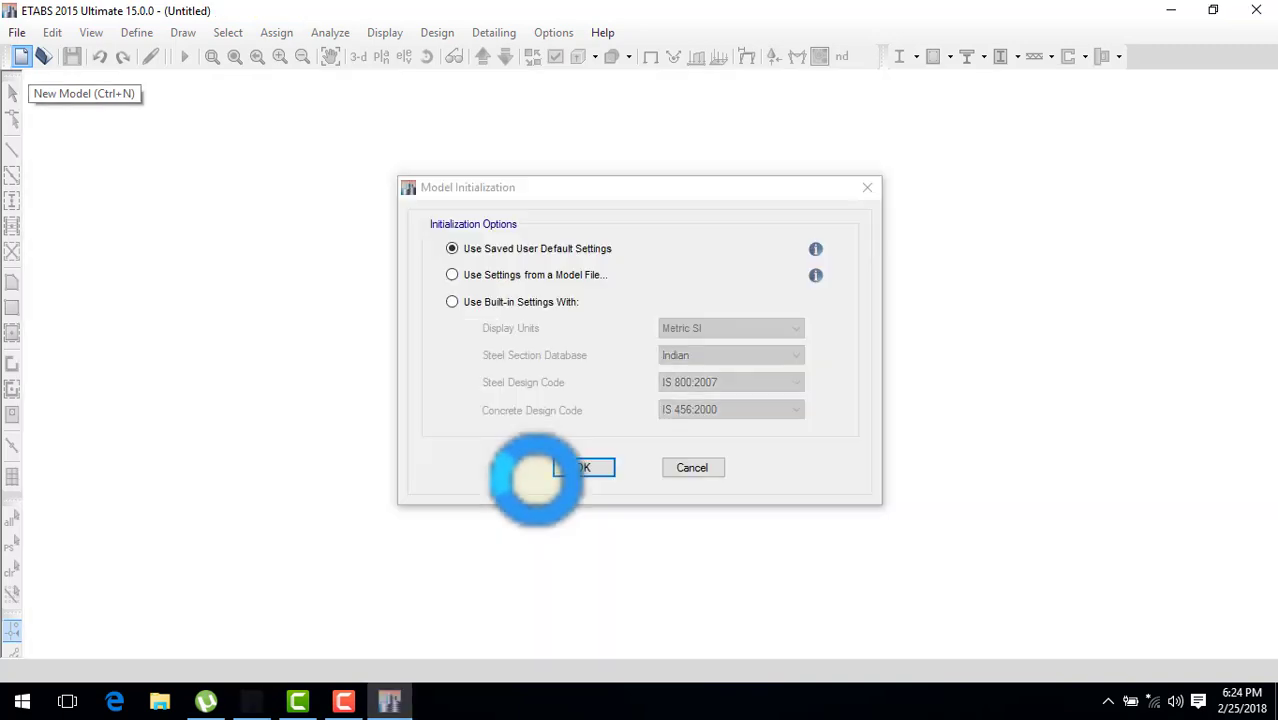
Step: Initialize the model with built-in Metric SI, Indian, IS 800:2007 and IS 456:2000 settings
{"action": "left_click", "coordinate": [482, 306]}
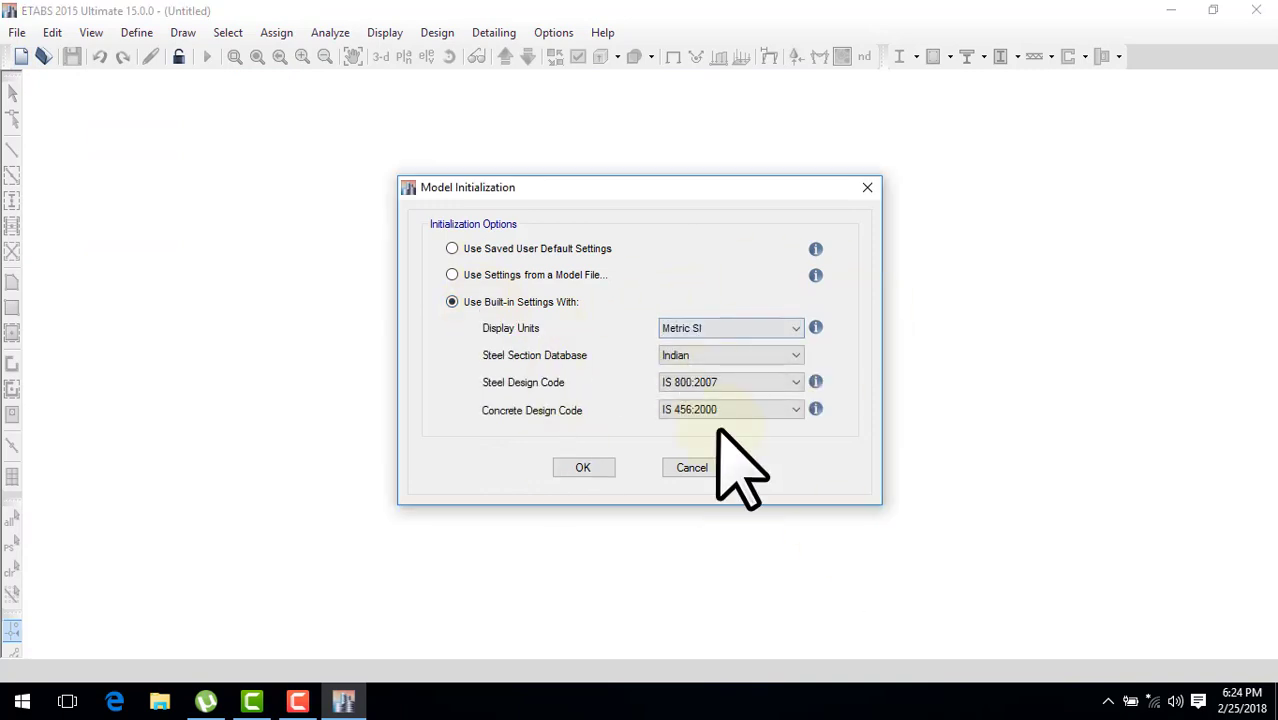
{"action": "left_click", "coordinate": [590, 470]}
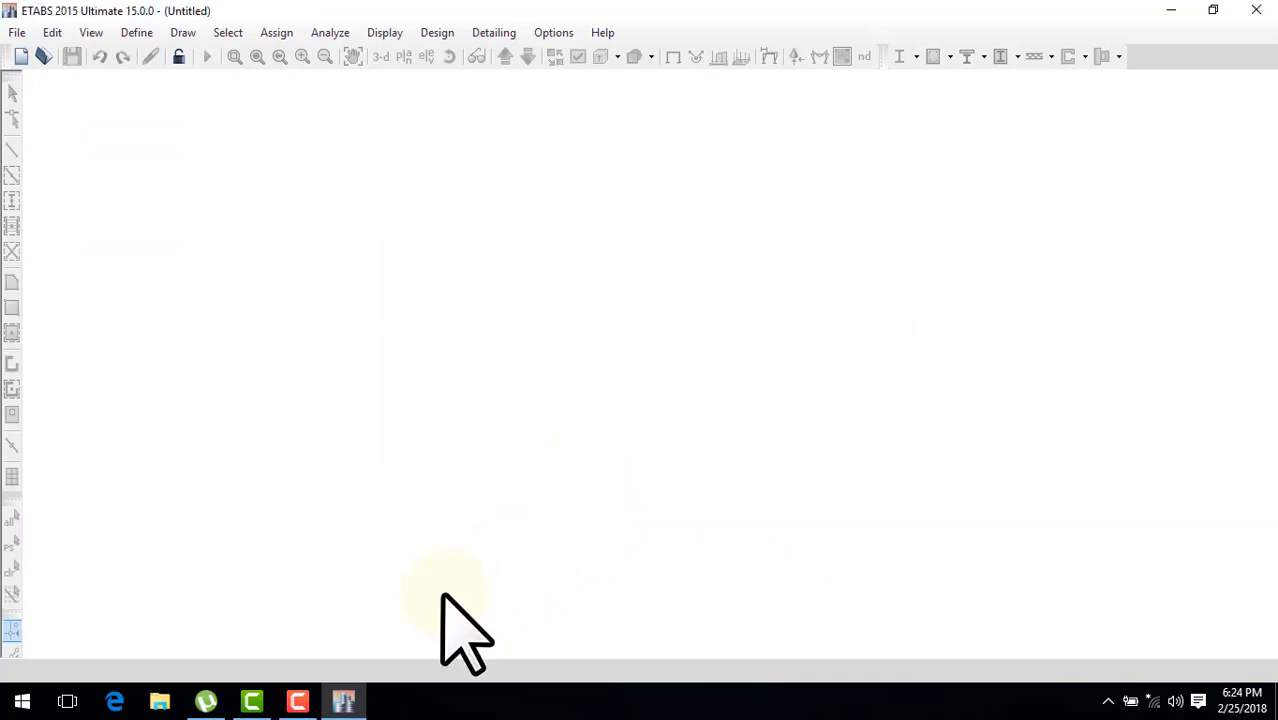
{"action": "left_click", "coordinate": [341, 699]}
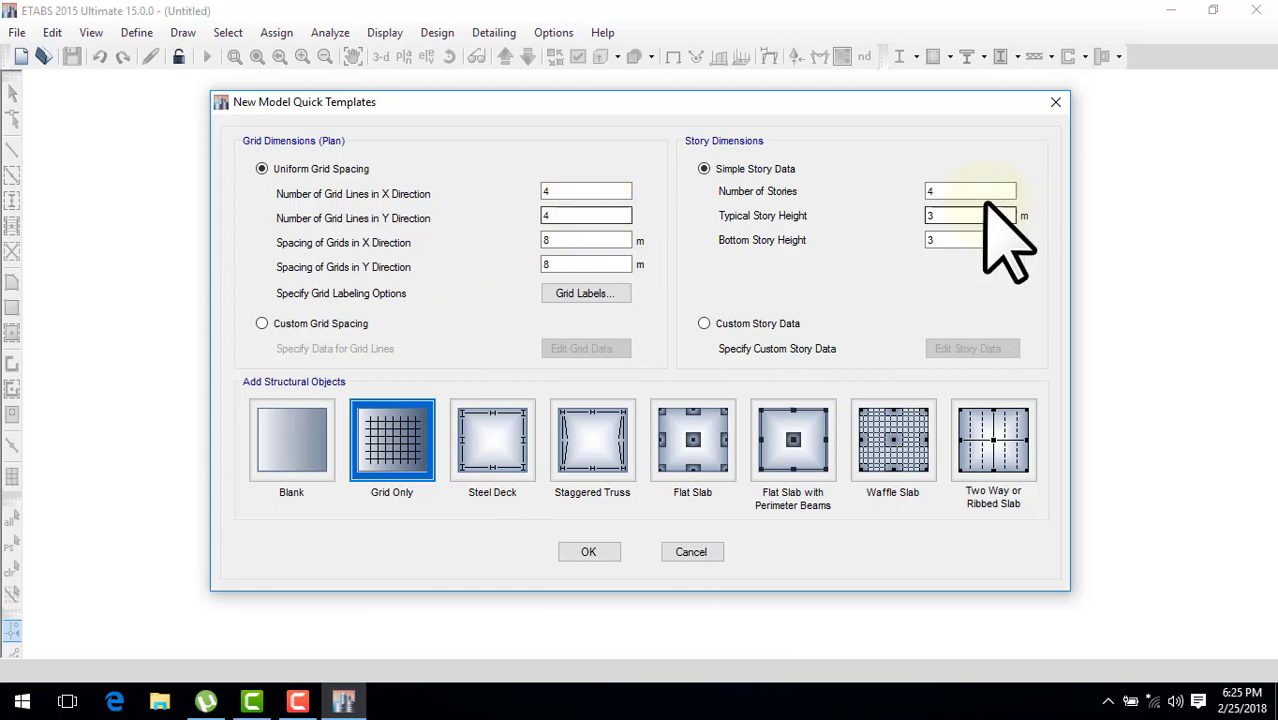
Step: Accept the Grid Only template: 4×4 grids at 8 m, 4 stories of 3 m
{"action": "double_click", "coordinate": [948, 191]}
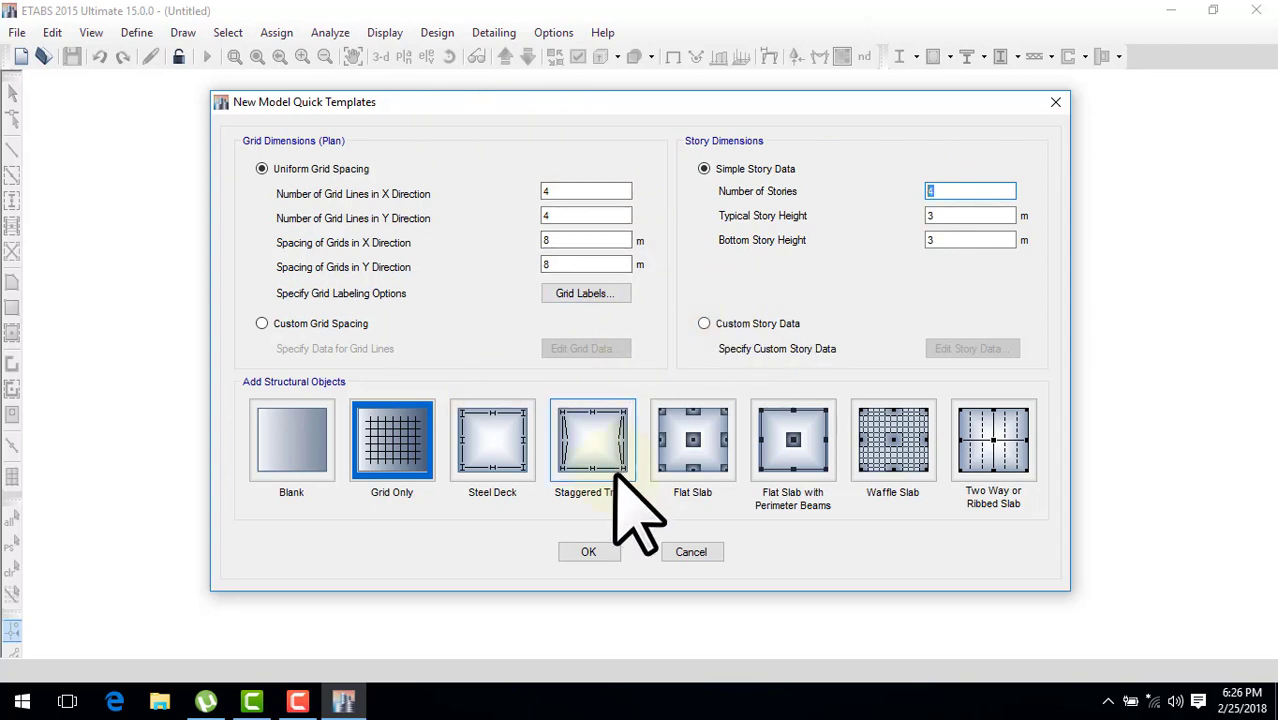
{"action": "left_click", "coordinate": [592, 556]}
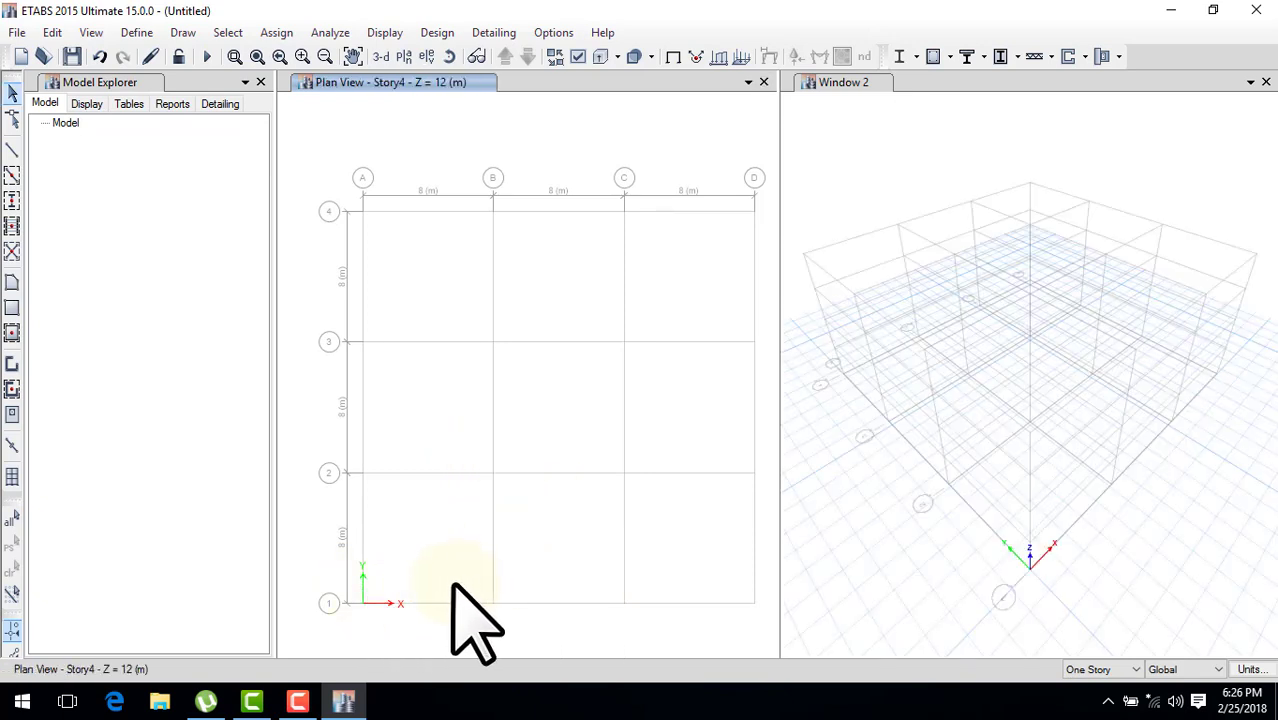
Step: Sketch the intended frame over the 3-D view and draw beams on All Stories
{"action": "mouse_move", "coordinate": [1030, 568]}
{"action": "left_mouse_down"}
{"action": "mouse_move", "coordinate": [1152, 432]}
{"action": "mouse_move", "coordinate": [1152, 490]}
{"action": "left_mouse_up"}
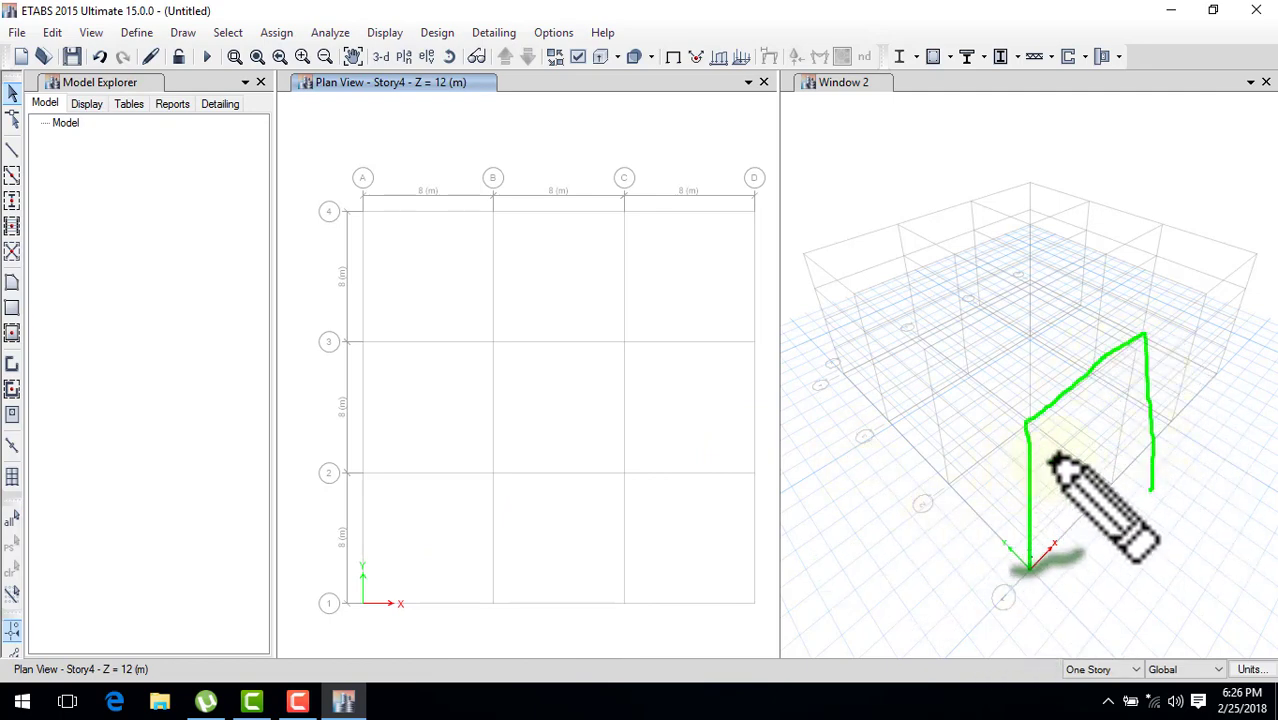
{"action": "mouse_move", "coordinate": [1138, 393]}
{"action": "left_mouse_down"}
{"action": "mouse_move", "coordinate": [1045, 463]}
{"action": "mouse_move", "coordinate": [1145, 432]}
{"action": "left_mouse_up"}
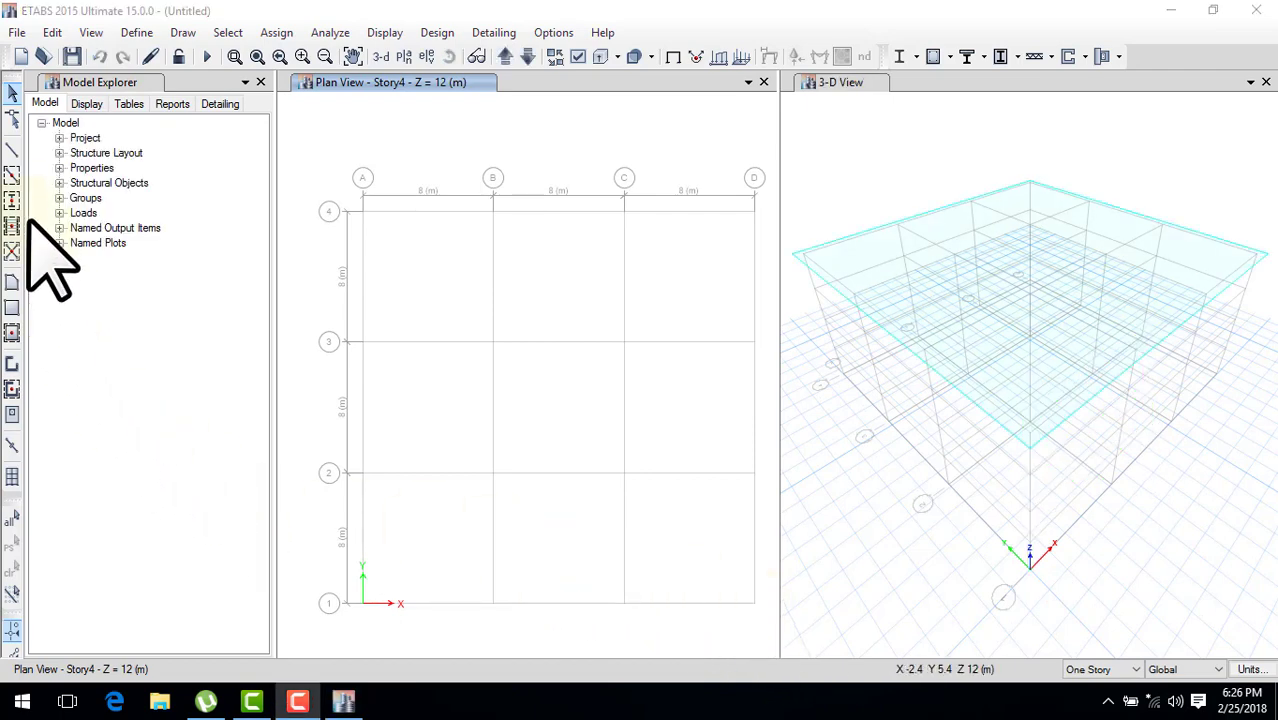
{"action": "left_click", "coordinate": [12, 175]}
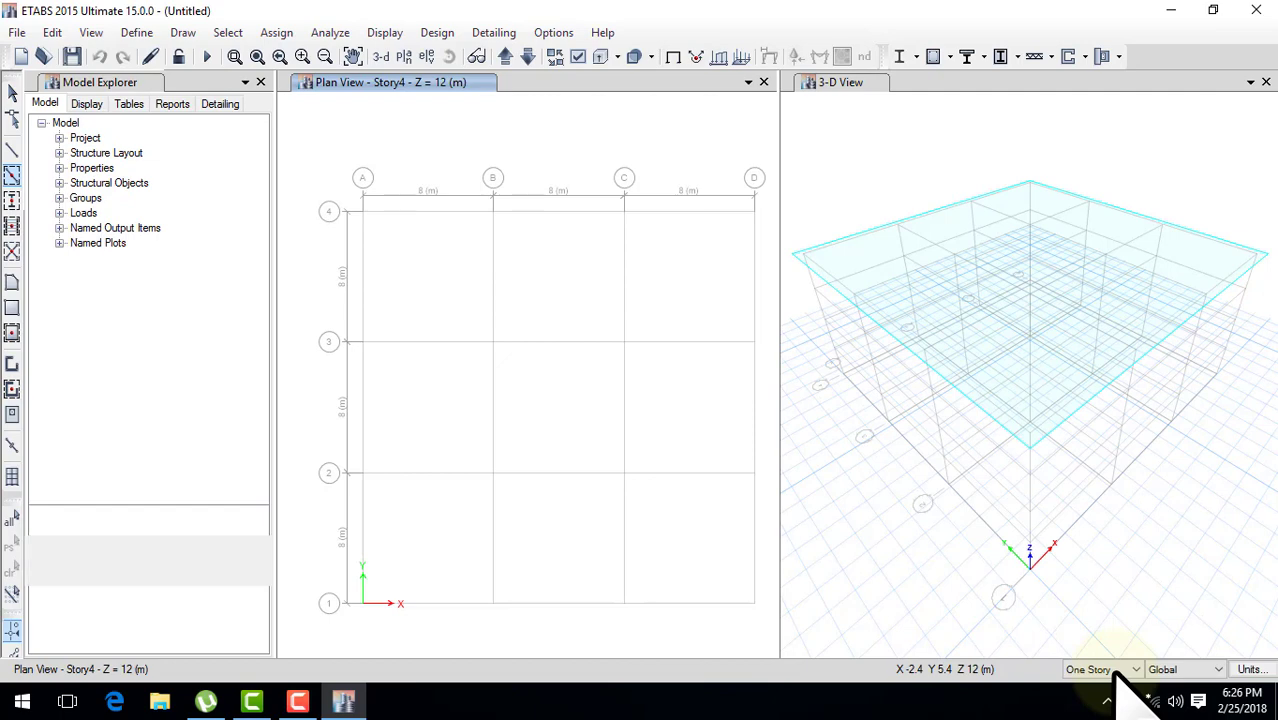
{"action": "left_click", "coordinate": [1118, 670]}
{"action": "left_click", "coordinate": [1088, 698]}
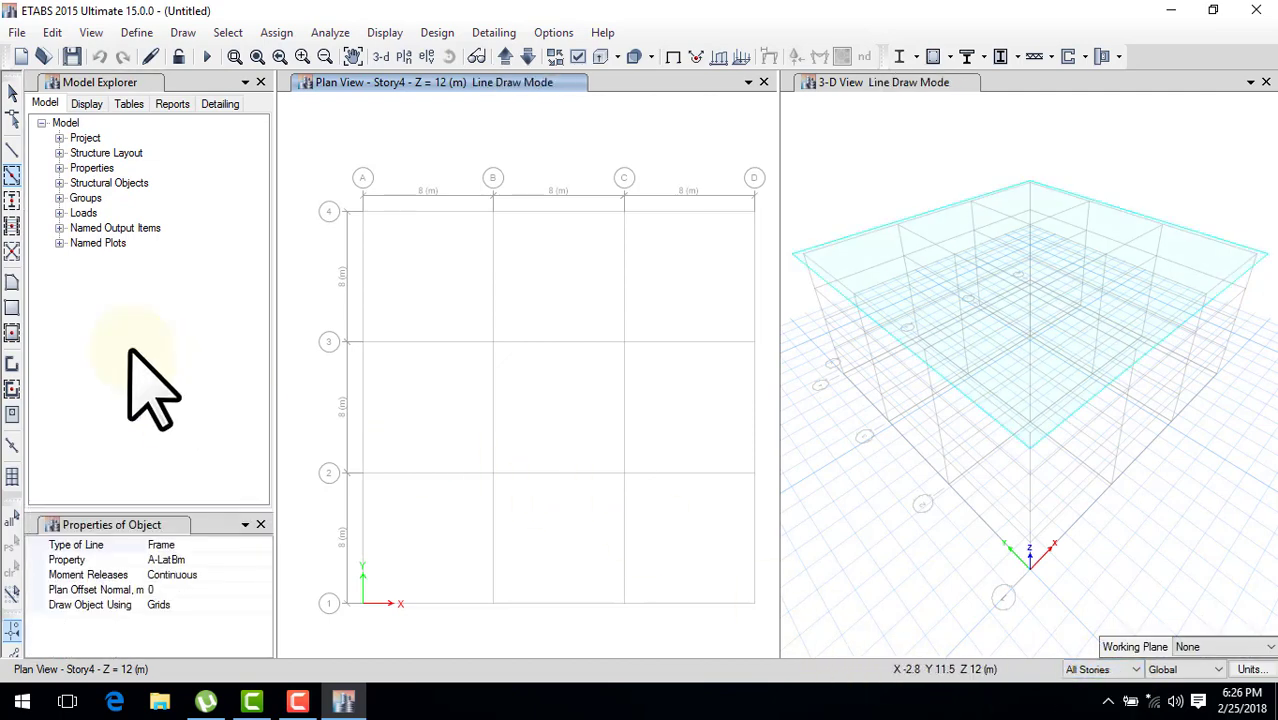
Step: Choose the ConcBm section and draw a beam on grid 1 from A to B
{"action": "left_click", "coordinate": [236, 560]}
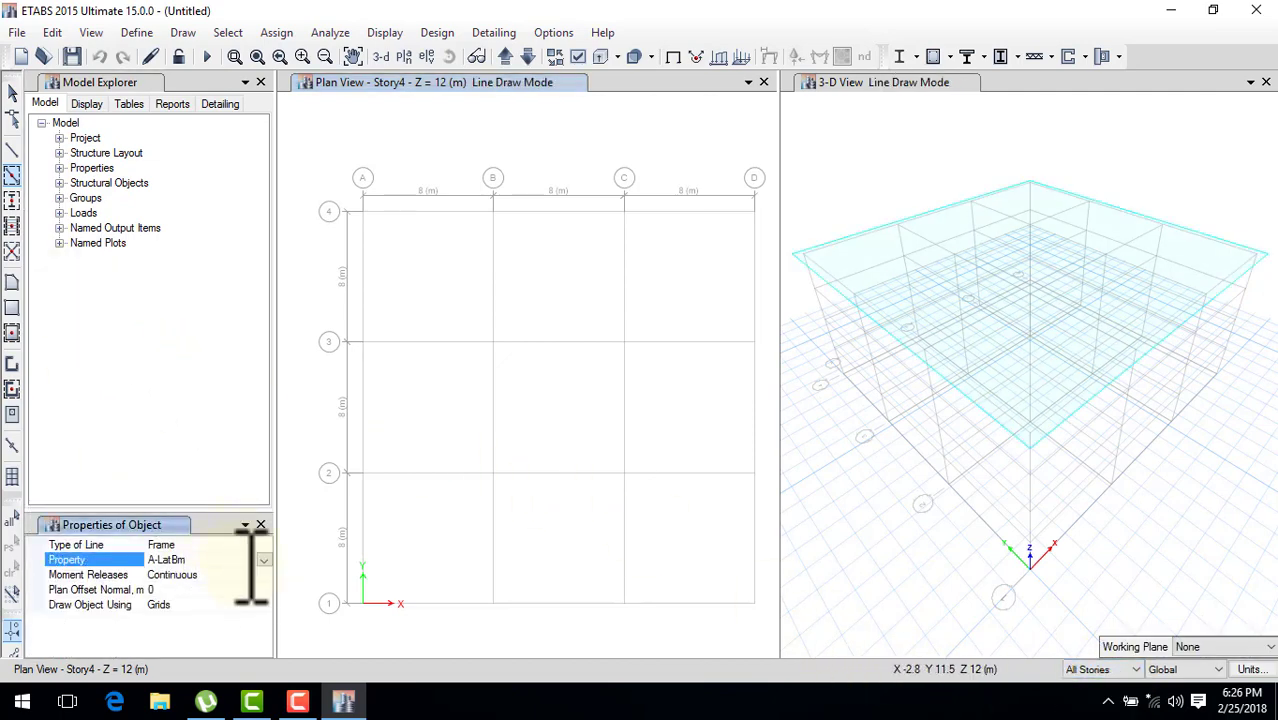
{"action": "left_click", "coordinate": [263, 560]}
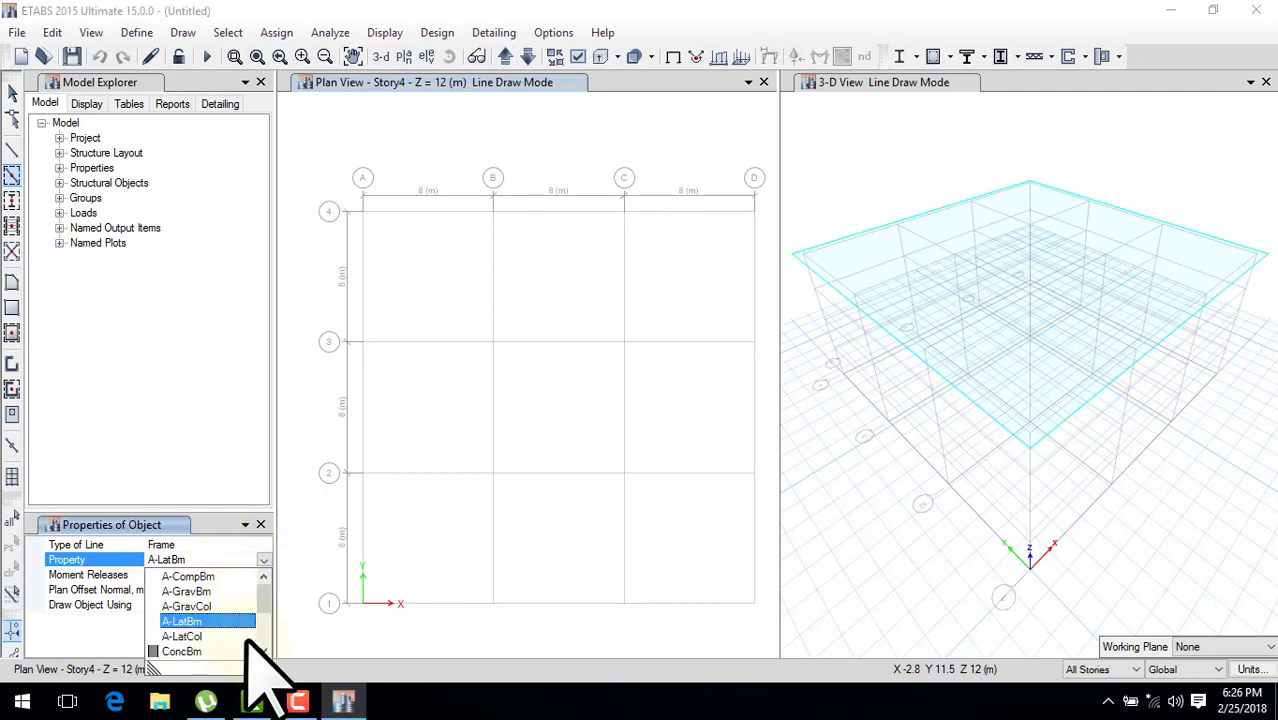
{"action": "left_click", "coordinate": [200, 616]}
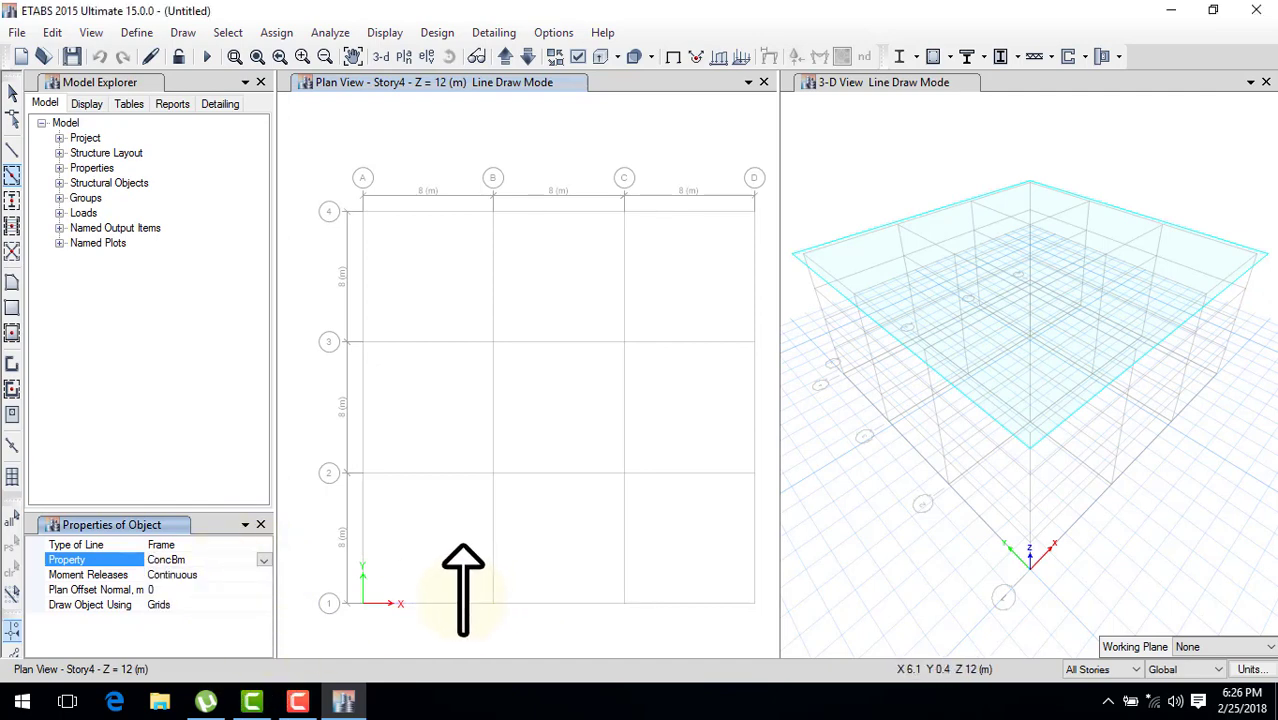
{"action": "left_click", "coordinate": [478, 562]}
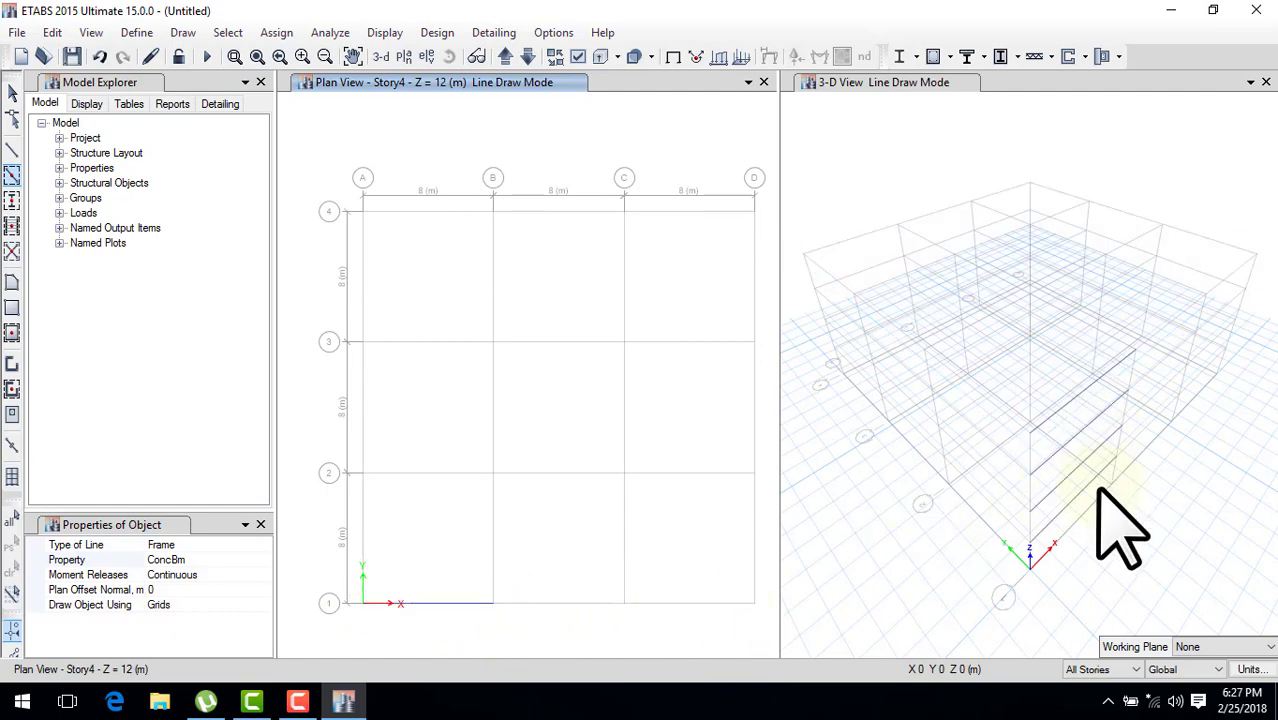
Step: Set the column drawing section to ConcCol
{"action": "left_click", "coordinate": [12, 201]}
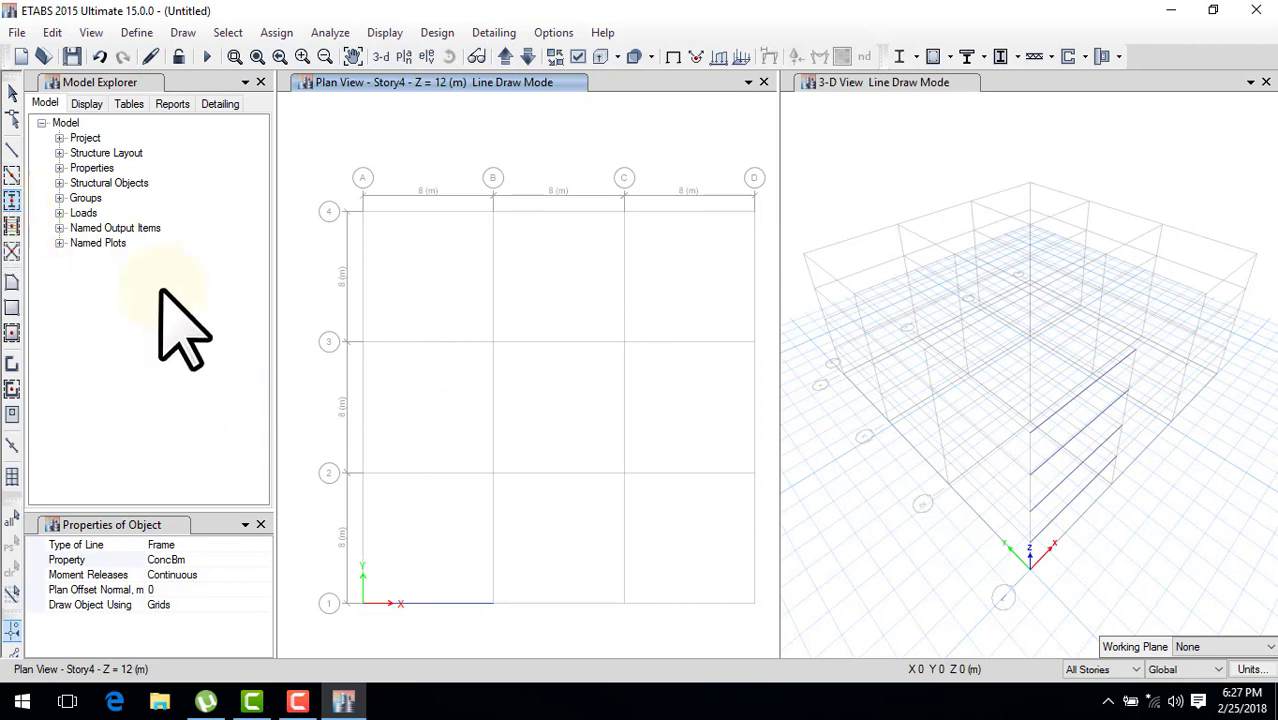
{"action": "left_click", "coordinate": [257, 544]}
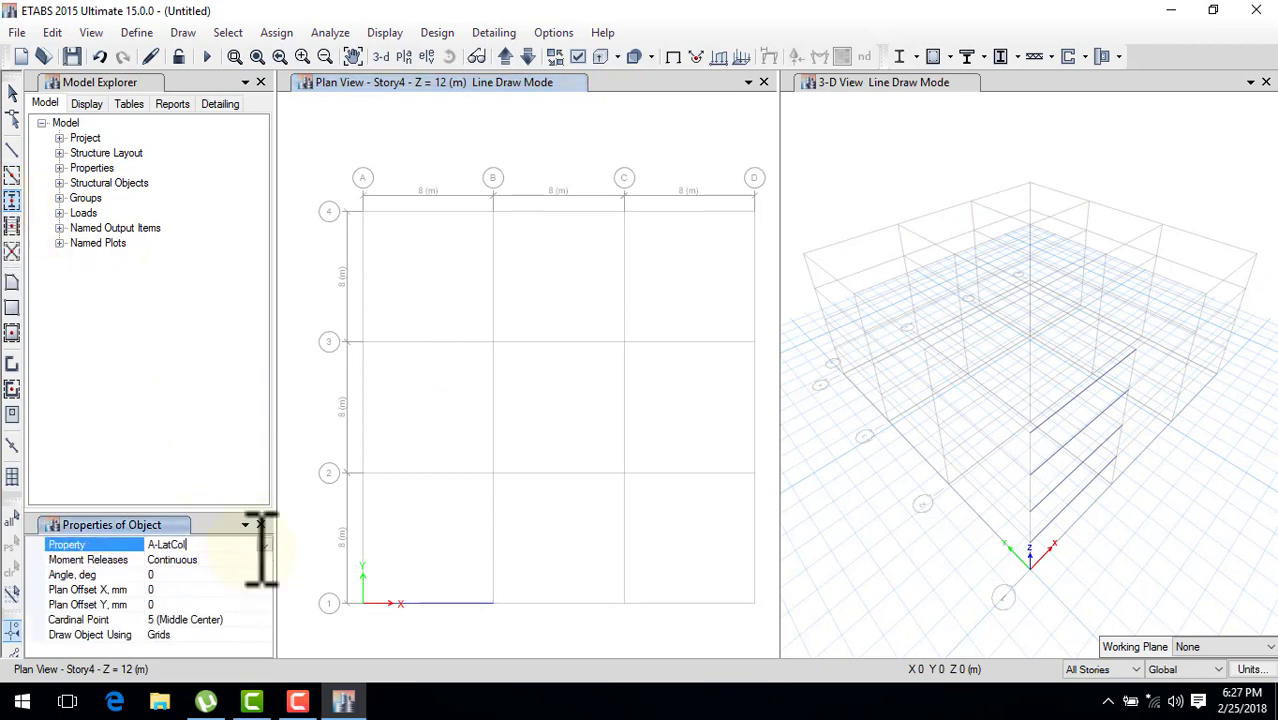
{"action": "left_click", "coordinate": [263, 546]}
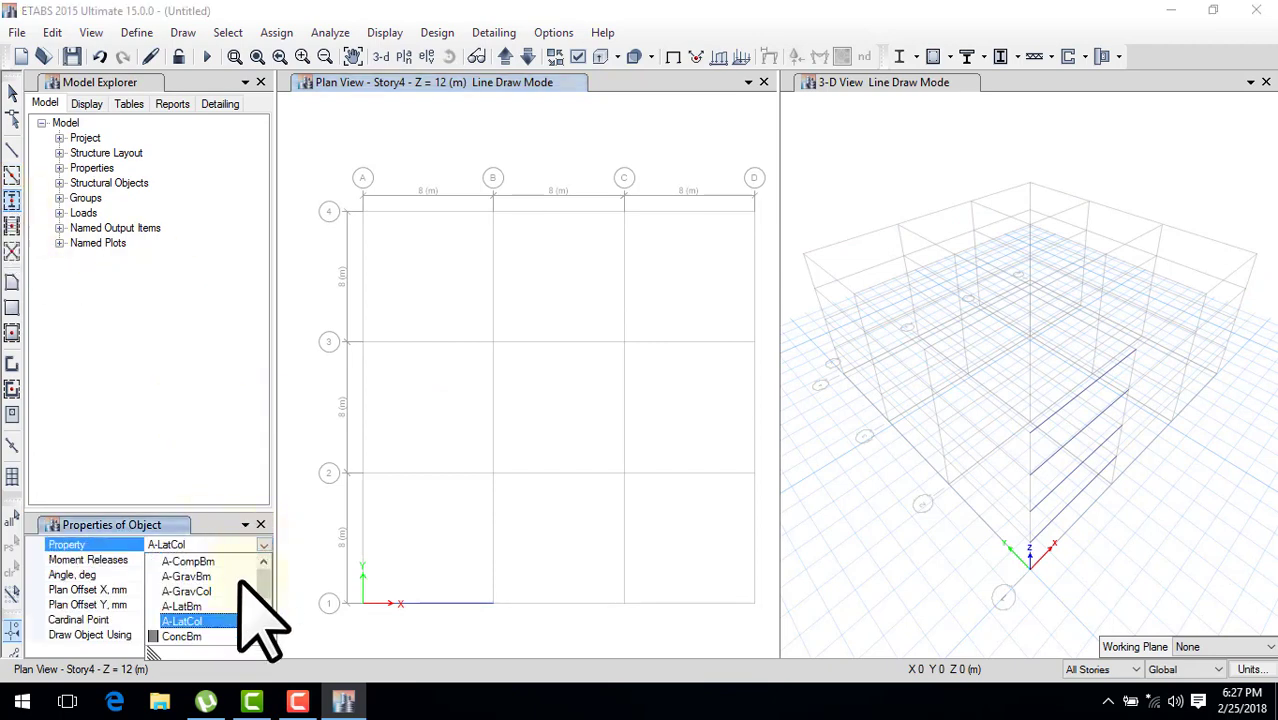
{"action": "scroll", "coordinate": [245, 640], "scroll_direction": "down", "scroll_amount": 1}
{"action": "left_click", "coordinate": [222, 634]}
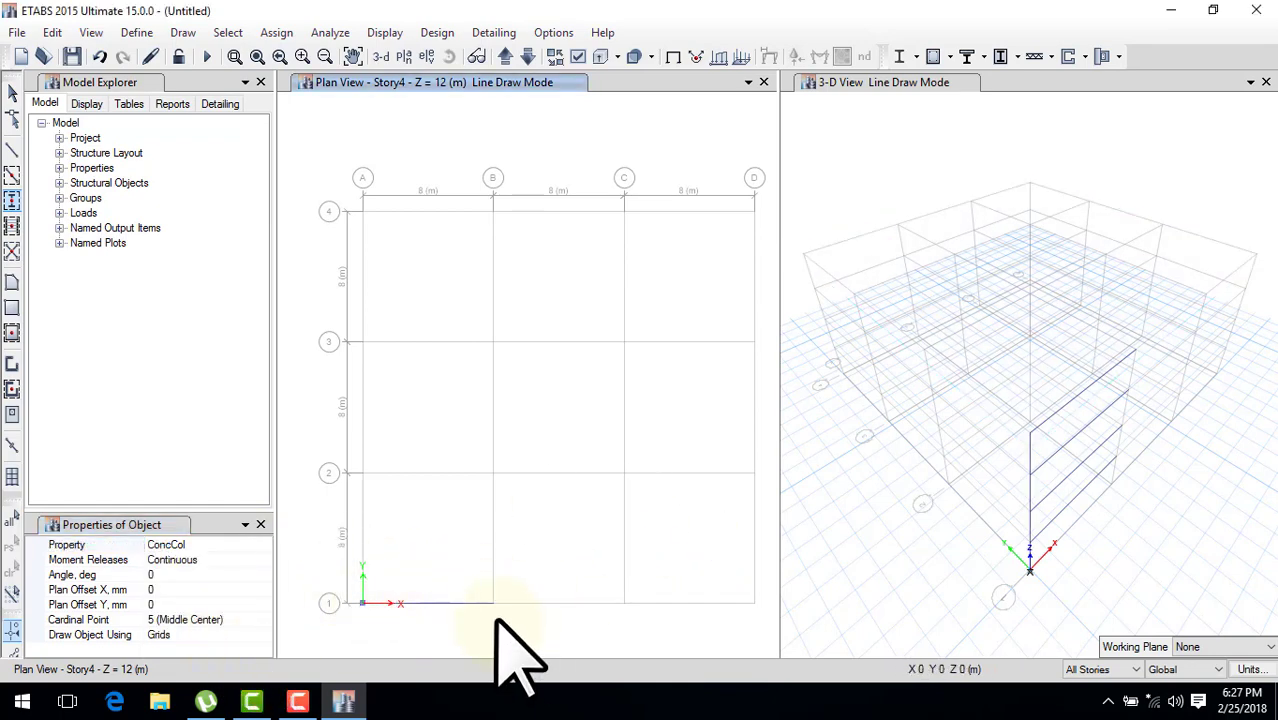
Step: Place the ConcCol column at grid B1, stop drawing, and select a base joint
{"action": "left_click", "coordinate": [509, 583]}
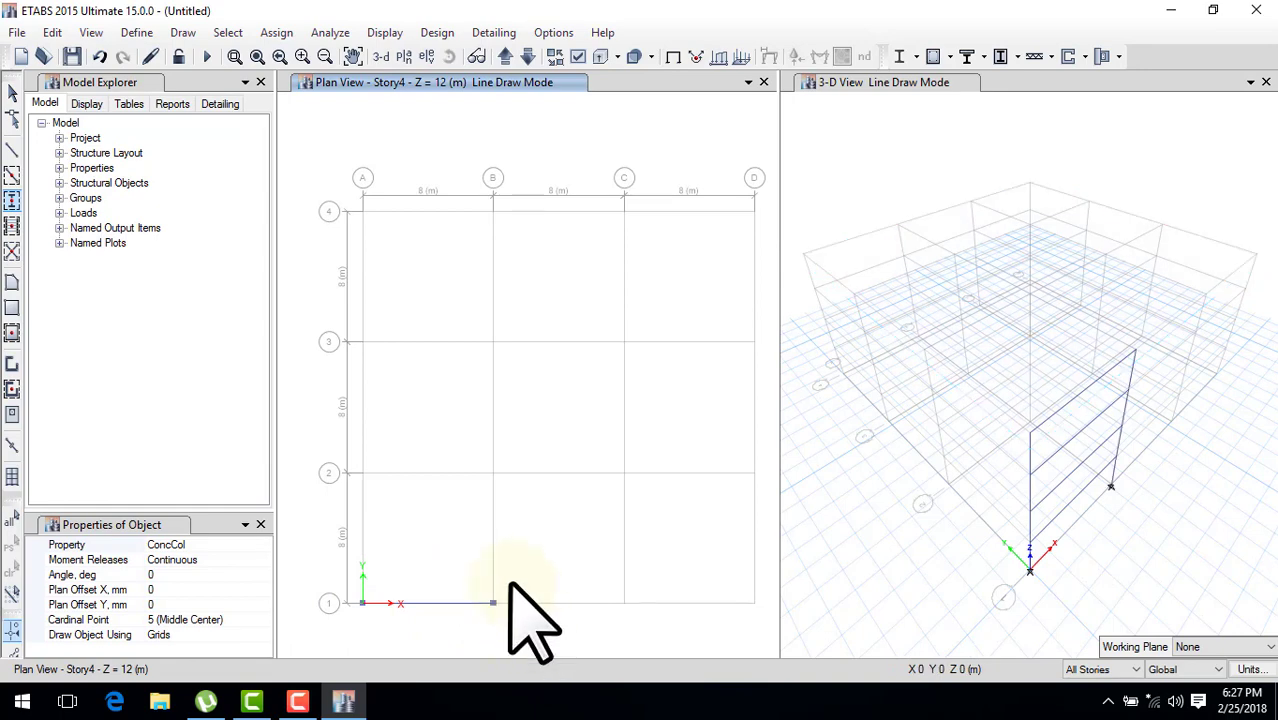
{"action": "key", "text": "Escape"}
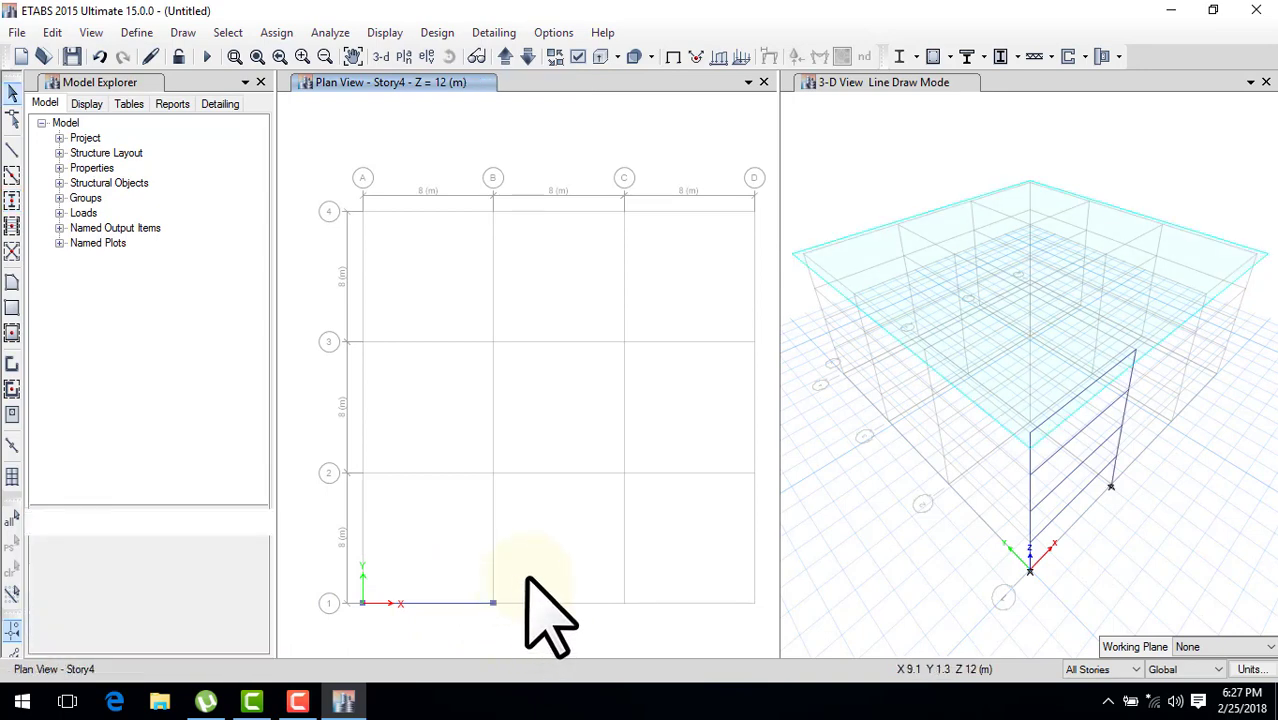
{"action": "left_click", "coordinate": [1032, 575]}
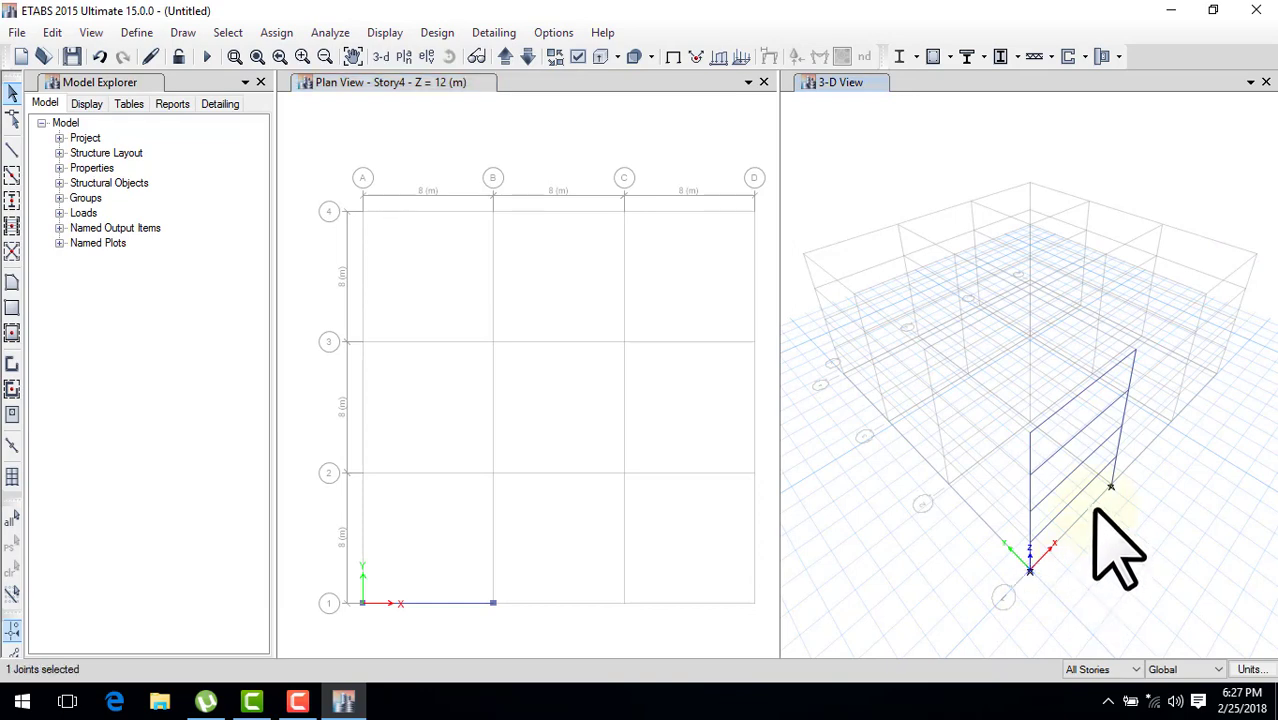
Step: Assign Fixed restraints, all translations and rotations, to both base joints of the grid-1 frame
{"action": "left_click", "coordinate": [1022, 572]}
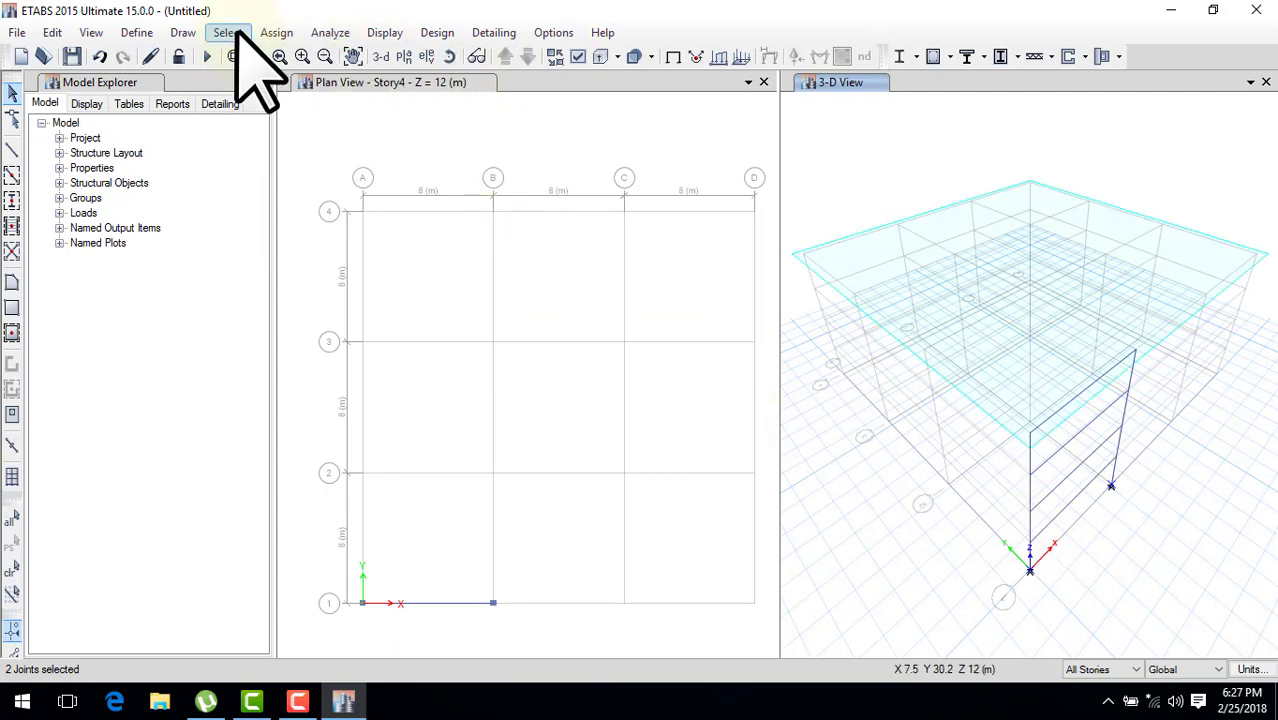
{"action": "left_click", "coordinate": [274, 33]}
{"action": "mouse_move", "coordinate": [300, 56]}
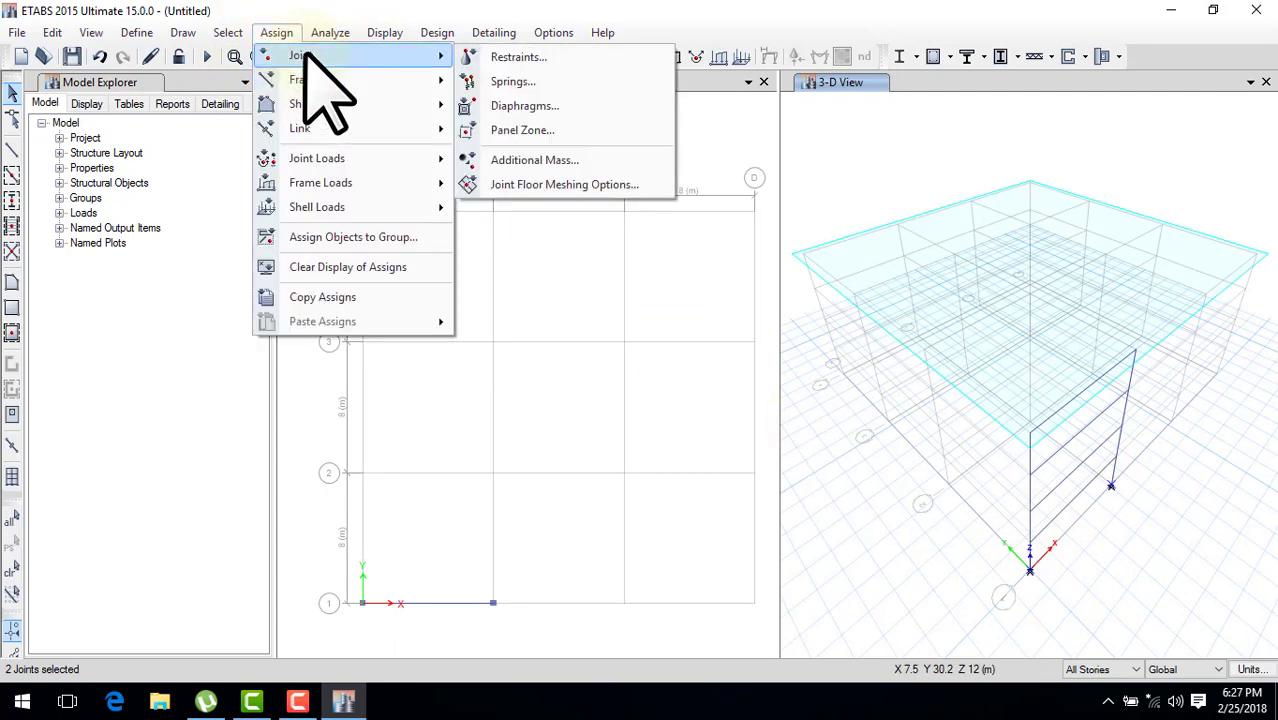
{"action": "left_click", "coordinate": [497, 57]}
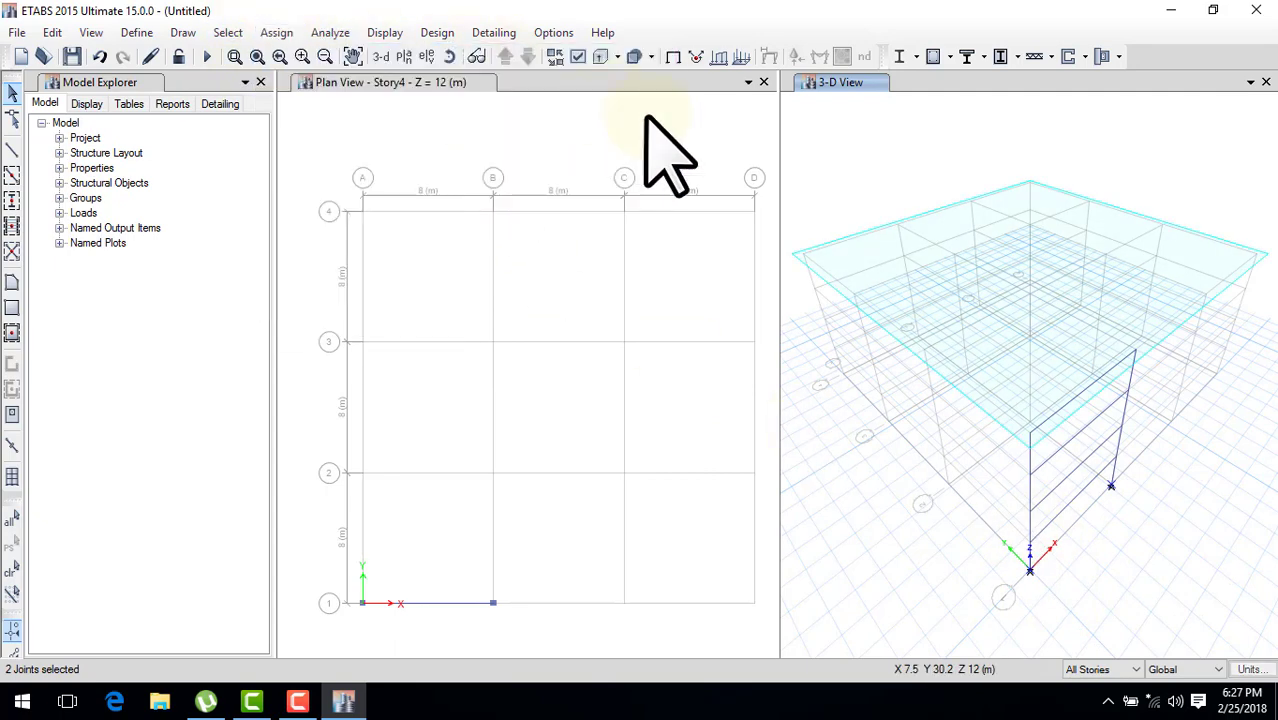
{"action": "left_click", "coordinate": [576, 412]}
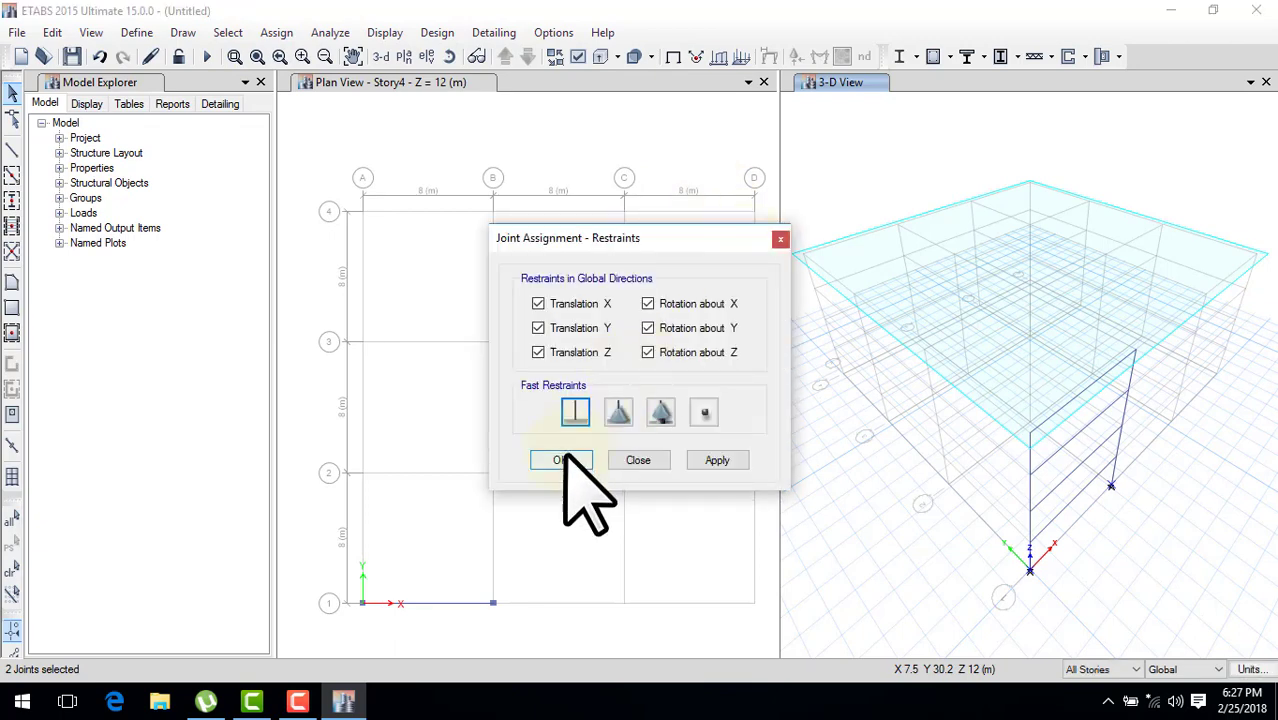
{"action": "left_click", "coordinate": [562, 460]}
{"action": "left_click", "coordinate": [612, 470]}
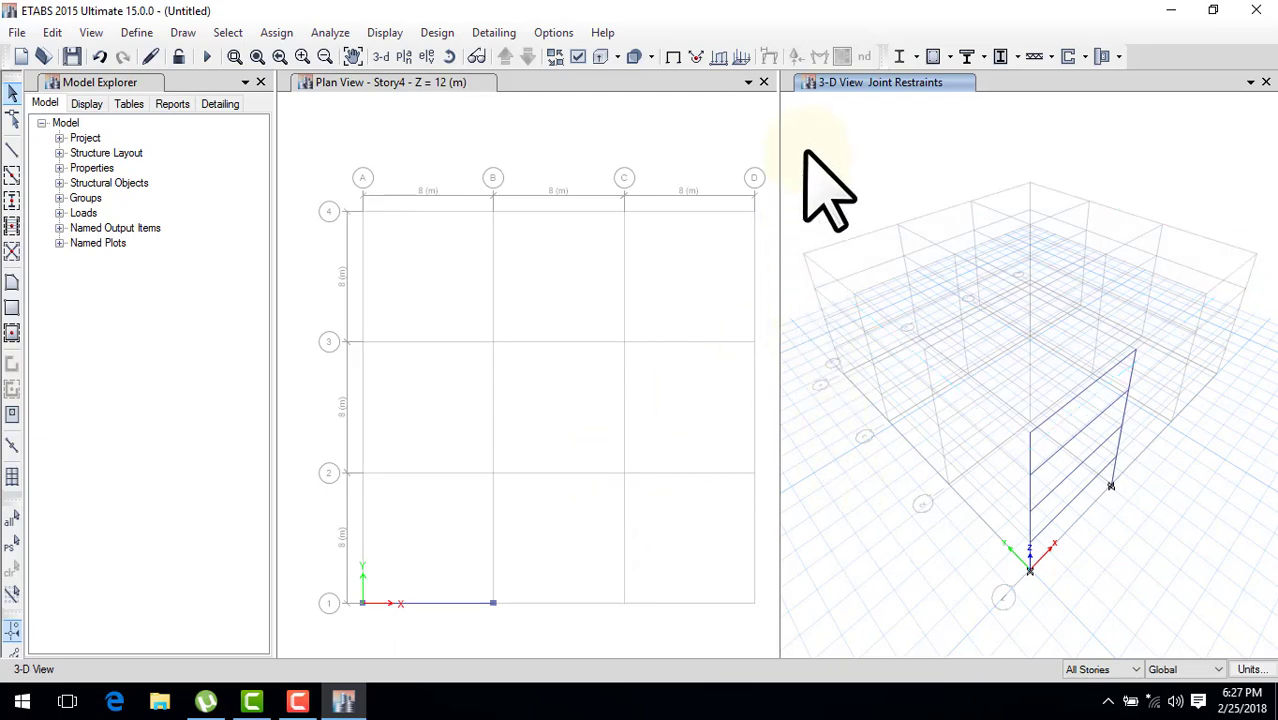
{"action": "left_click", "coordinate": [762, 108]}
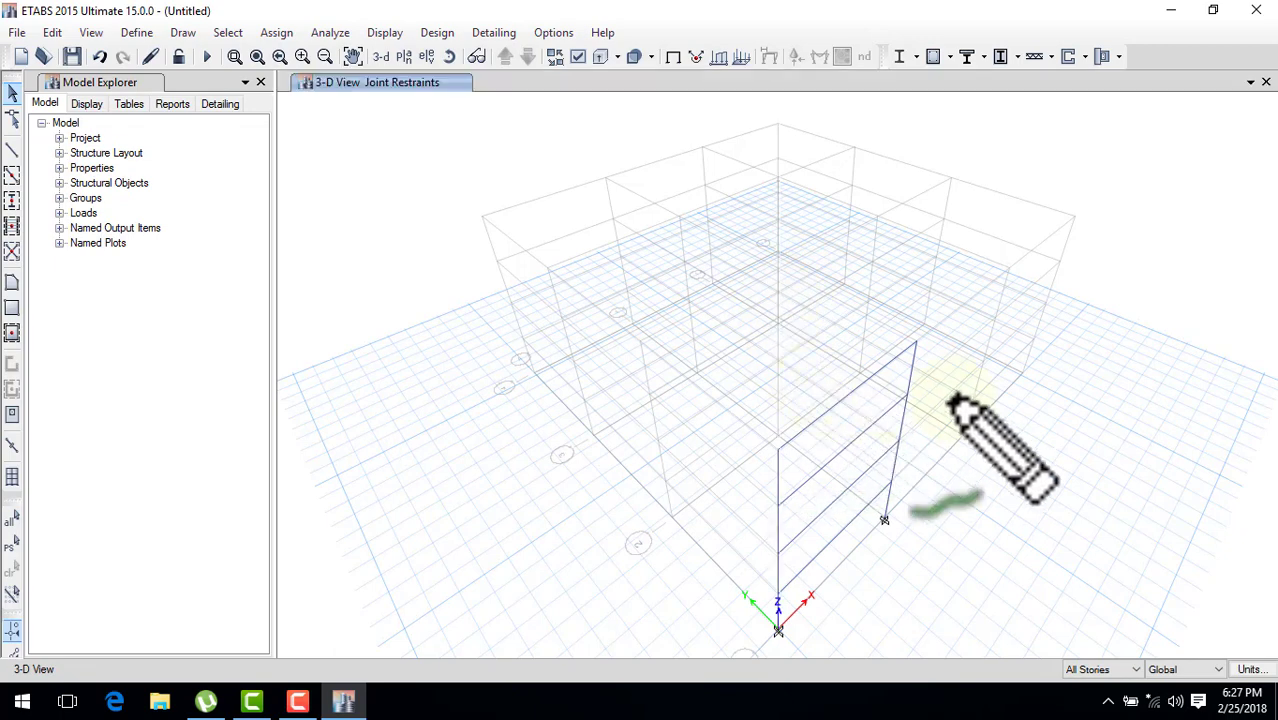
Step: Toggle Show Selected Objects Only, then return to Show All Objects
{"action": "right_click", "coordinate": [956, 324]}
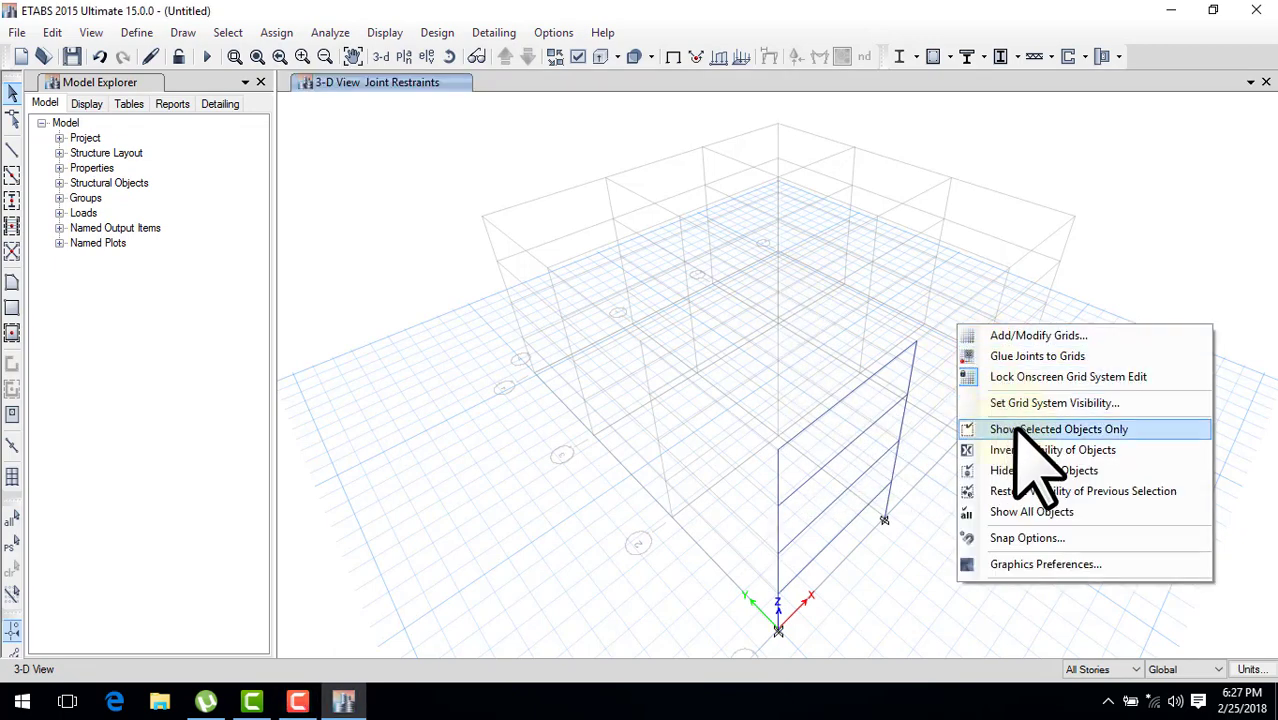
{"action": "left_click", "coordinate": [1016, 432]}
{"action": "right_click", "coordinate": [976, 385]}
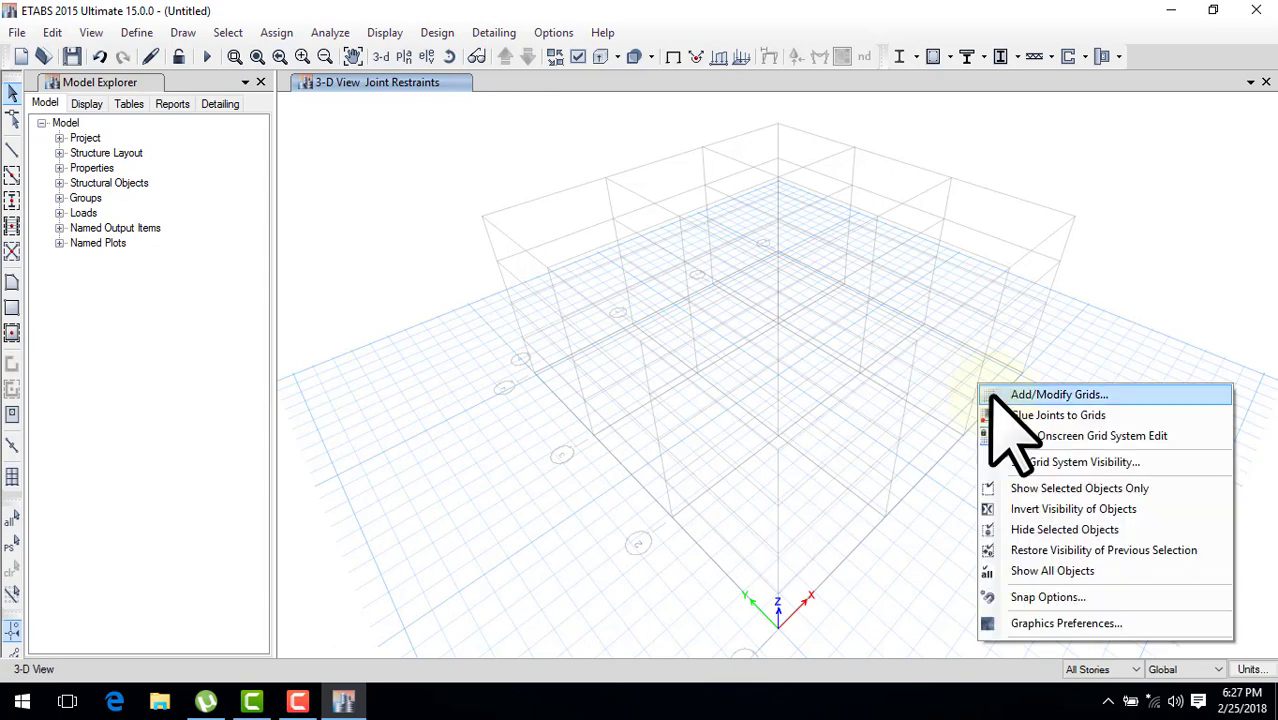
{"action": "left_click", "coordinate": [1062, 571]}
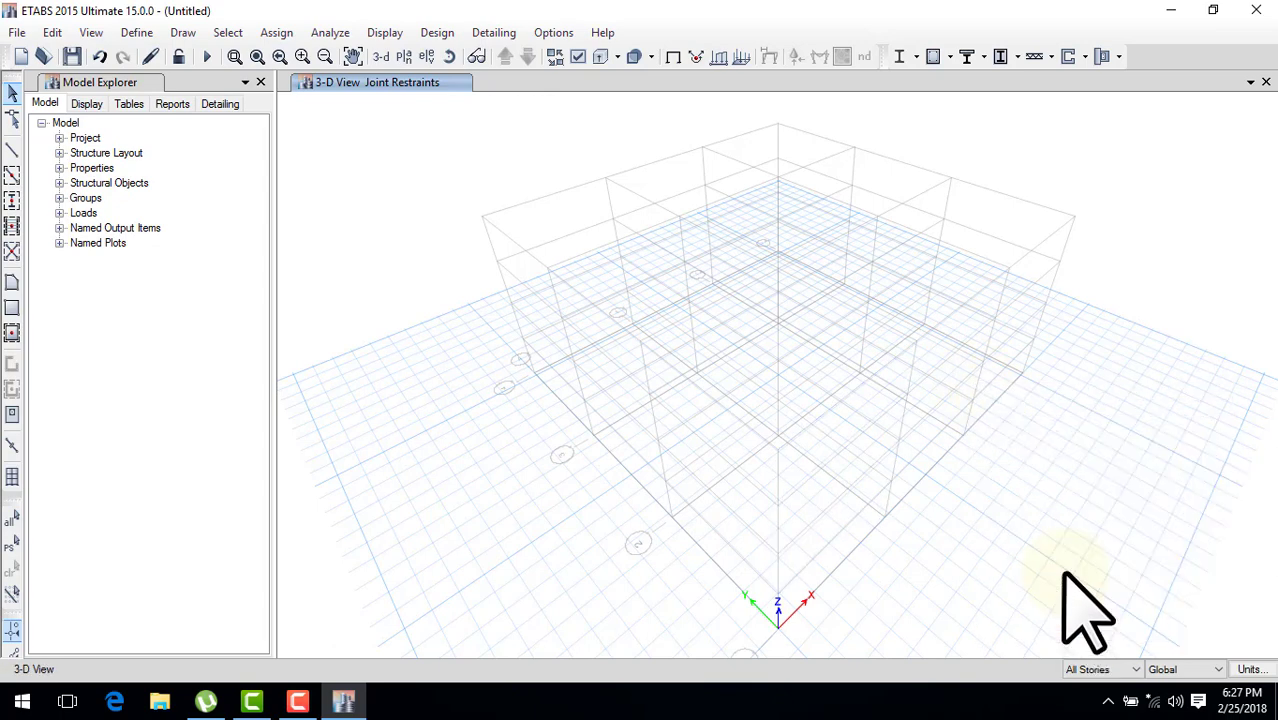
Step: Hide the grid system lines in the 3-D view, leaving only the grid-1 frame
{"action": "right_click", "coordinate": [1018, 404]}
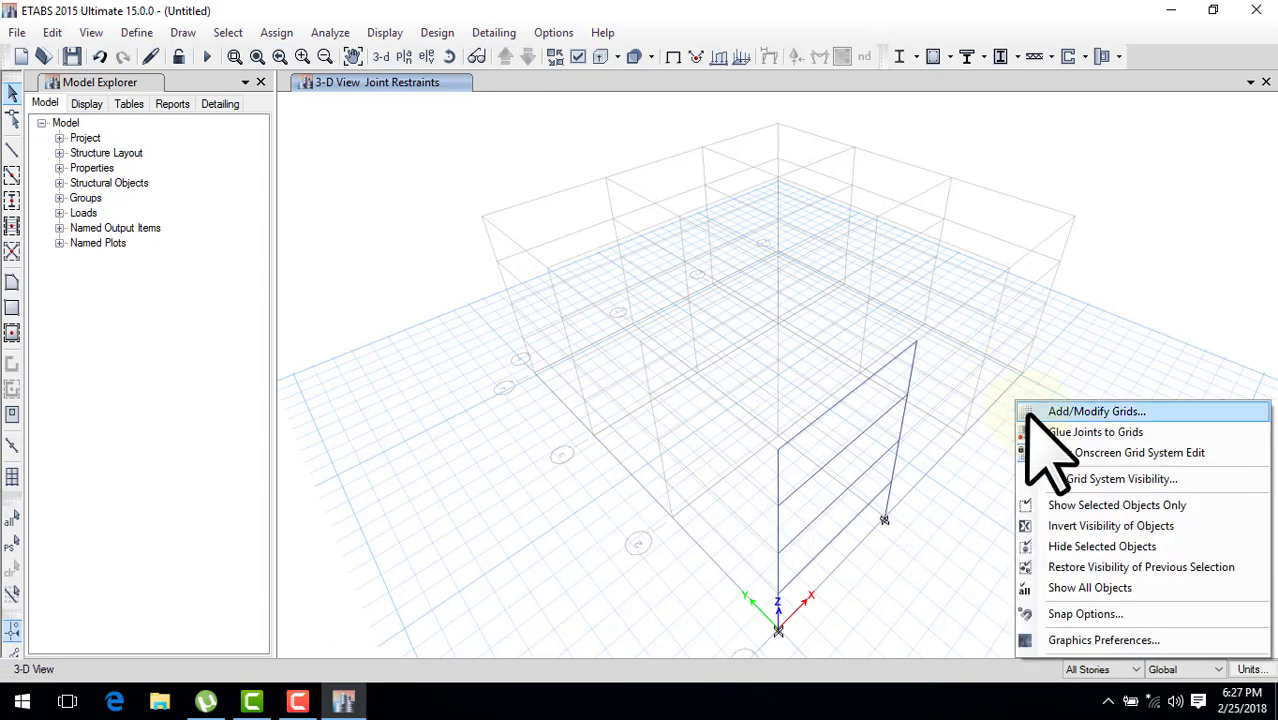
{"action": "left_click", "coordinate": [1110, 490]}
{"action": "scroll", "coordinate": [840, 540], "scroll_direction": "up", "scroll_amount": 3}
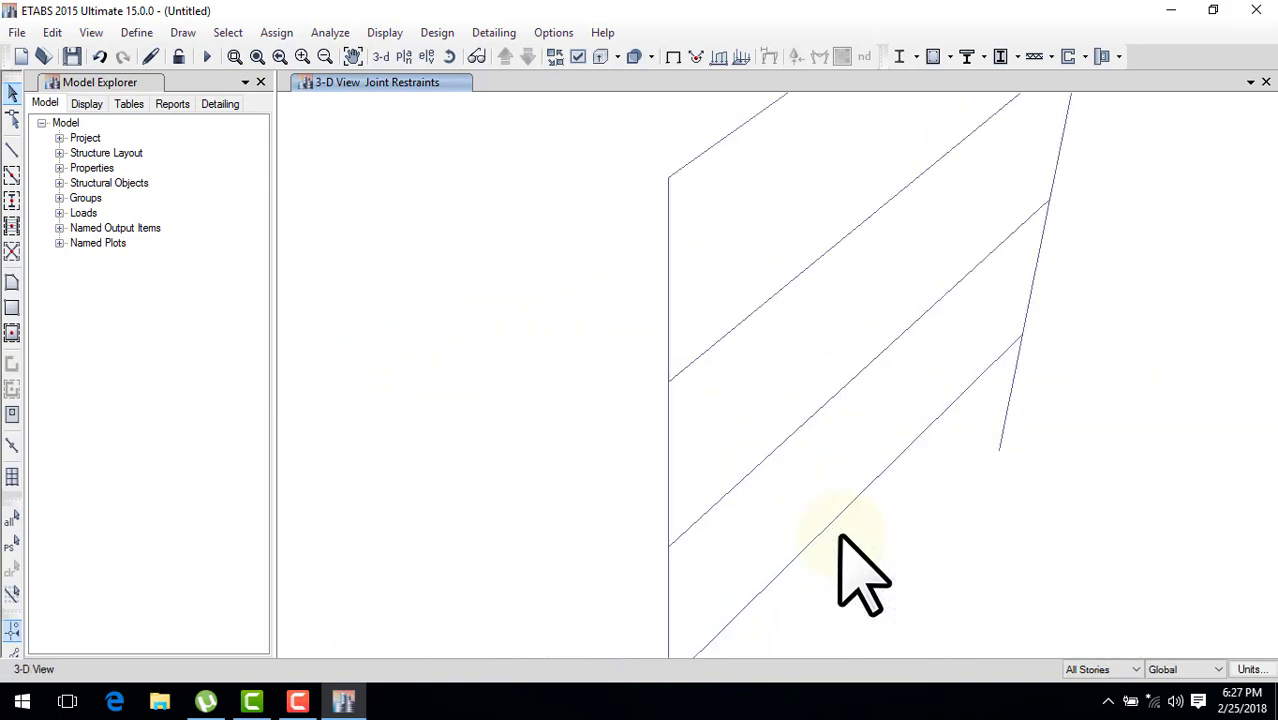
{"action": "scroll", "coordinate": [812, 528], "scroll_direction": "down", "scroll_amount": 1}
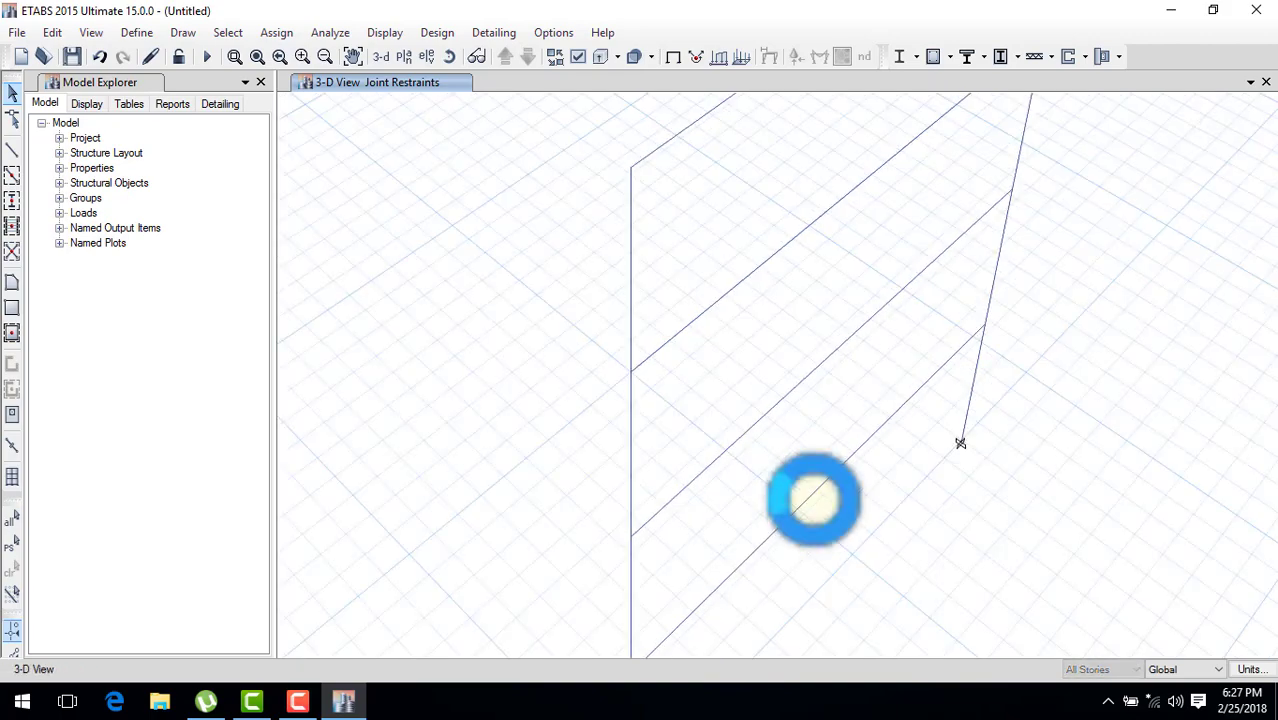
{"action": "scroll", "coordinate": [812, 498], "scroll_direction": "down", "scroll_amount": 3}
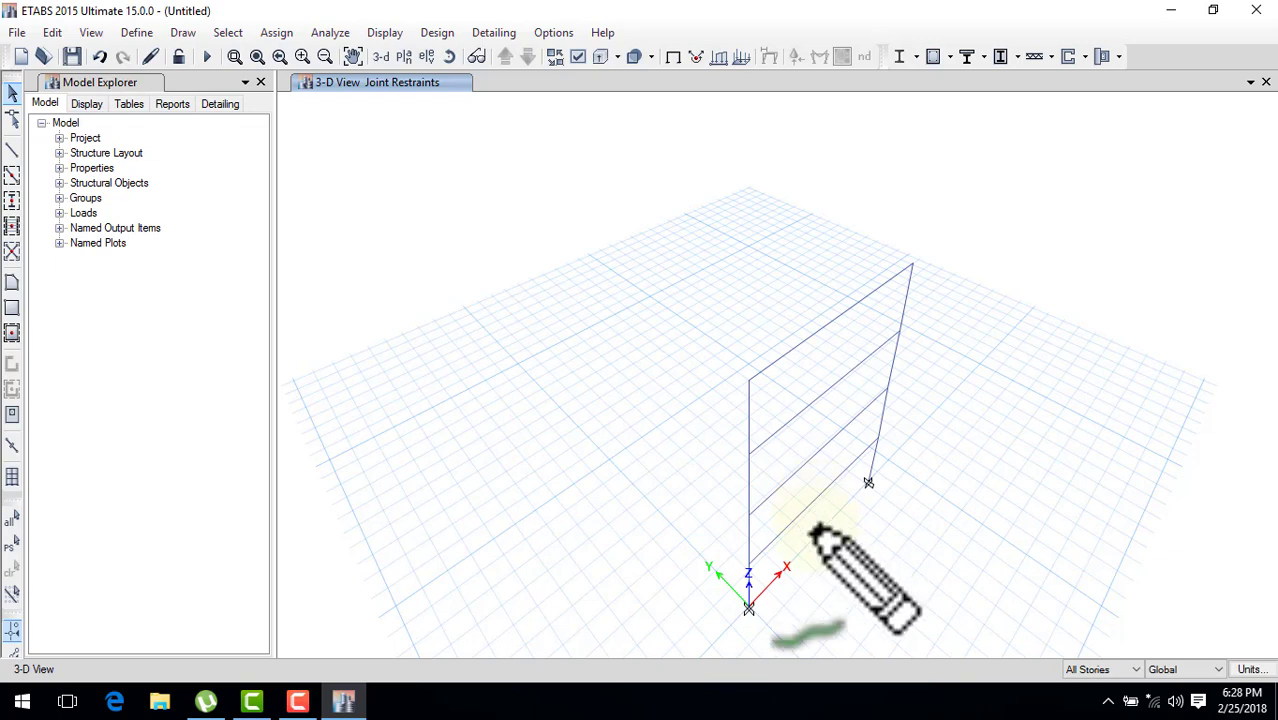
{"action": "mouse_move", "coordinate": [868, 482]}
{"action": "left_mouse_down"}
{"action": "mouse_move", "coordinate": [964, 404]}
{"action": "mouse_move", "coordinate": [944, 452]}
{"action": "left_mouse_up"}
{"action": "left_click_drag", "start_coordinate": [958, 384], "coordinate": [1036, 380]}
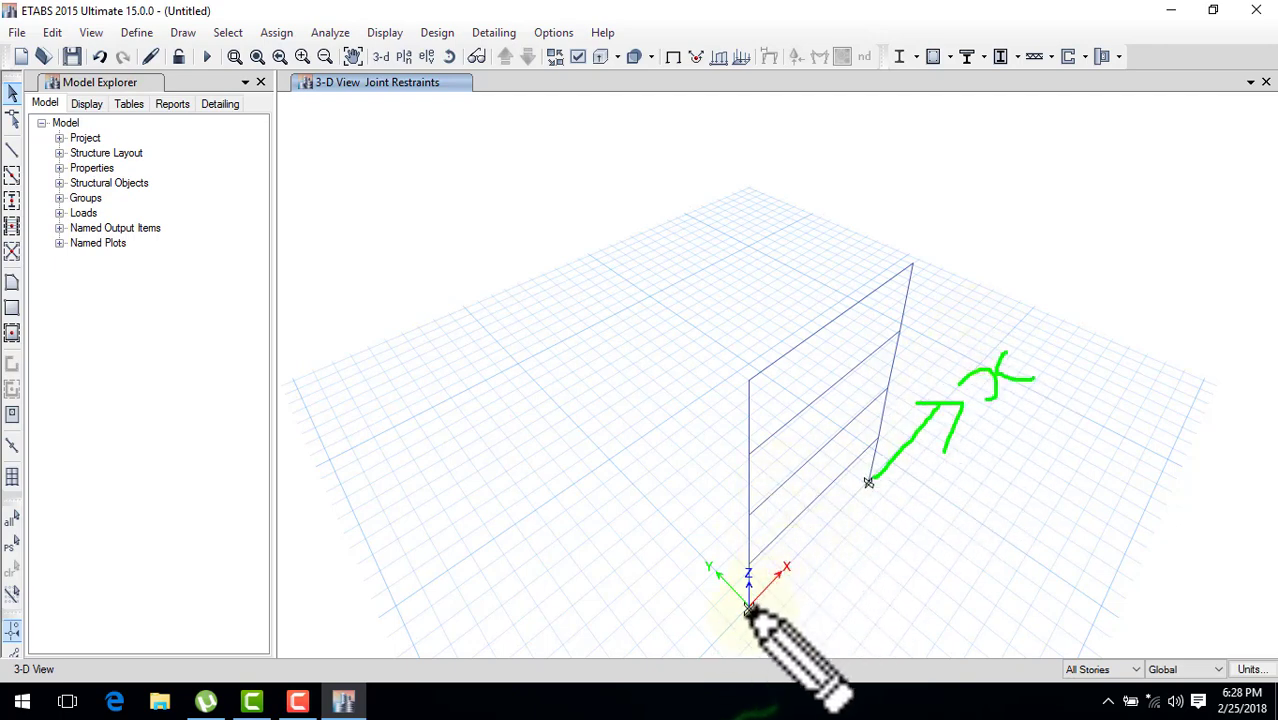
{"action": "mouse_move", "coordinate": [752, 606]}
{"action": "left_mouse_down"}
{"action": "mouse_move", "coordinate": [813, 336]}
{"action": "mouse_move", "coordinate": [866, 483]}
{"action": "left_mouse_up"}
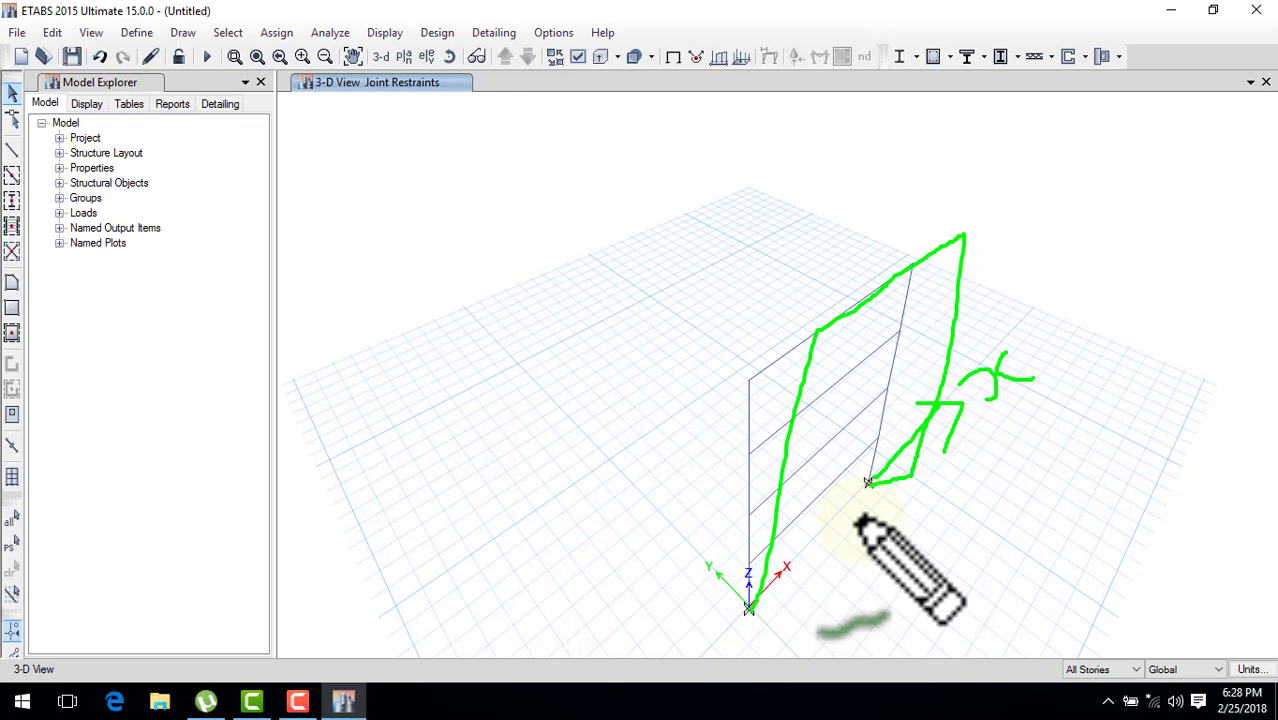
{"action": "key", "text": "Escape"}
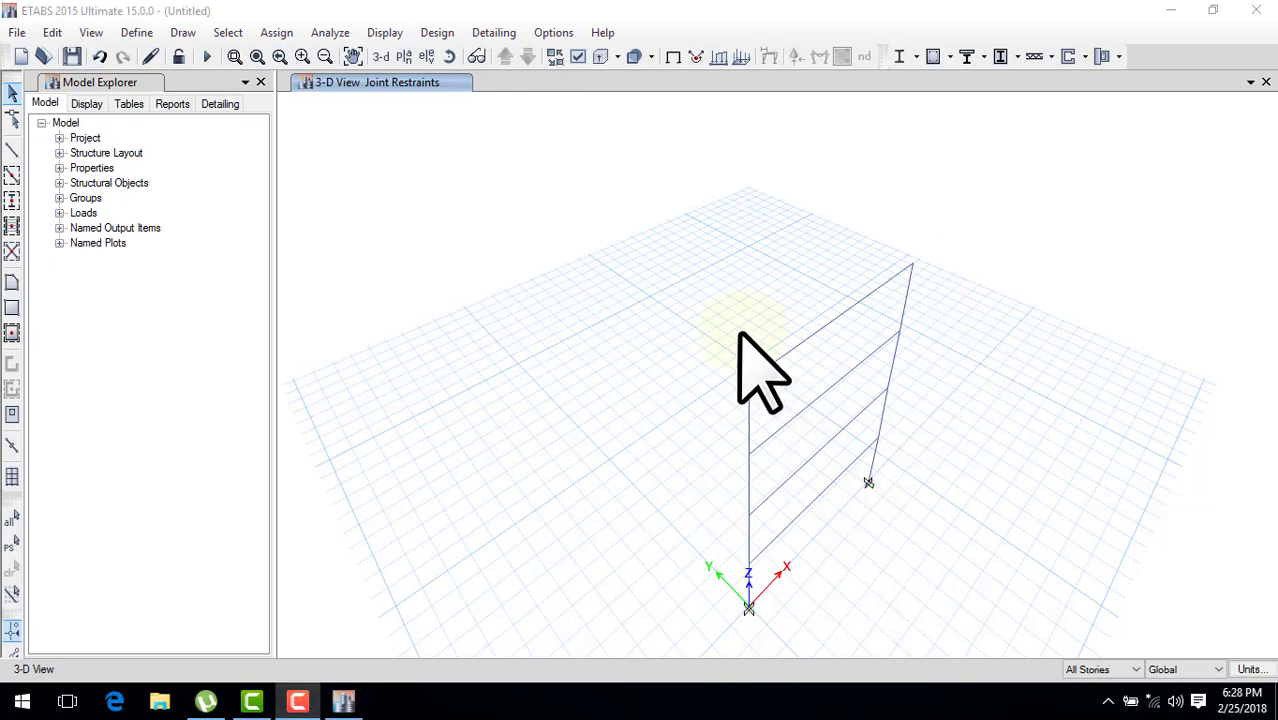
{"action": "key", "text": "ctrl+2"}
{"action": "left_click_drag", "start_coordinate": [475, 240], "coordinate": [800, 210]}
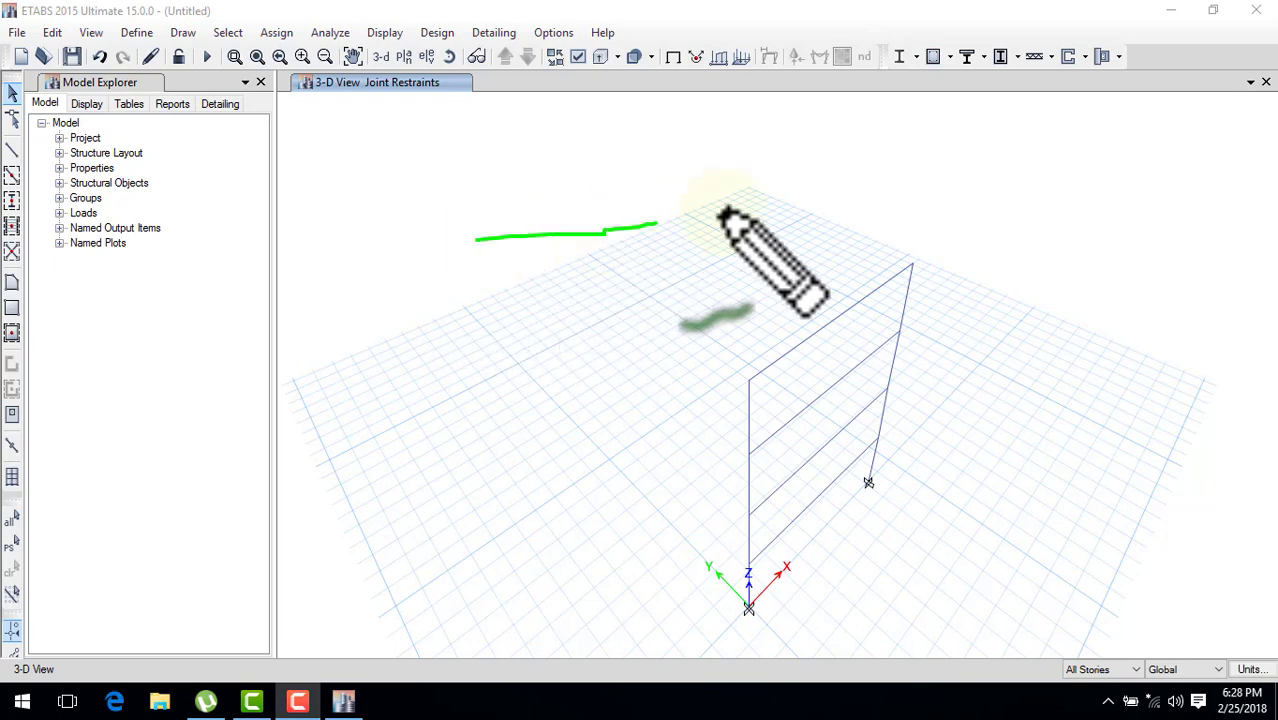
{"action": "mouse_move", "coordinate": [477, 240]}
{"action": "left_mouse_down"}
{"action": "mouse_move", "coordinate": [497, 266]}
{"action": "mouse_move", "coordinate": [455, 268]}
{"action": "left_mouse_up"}
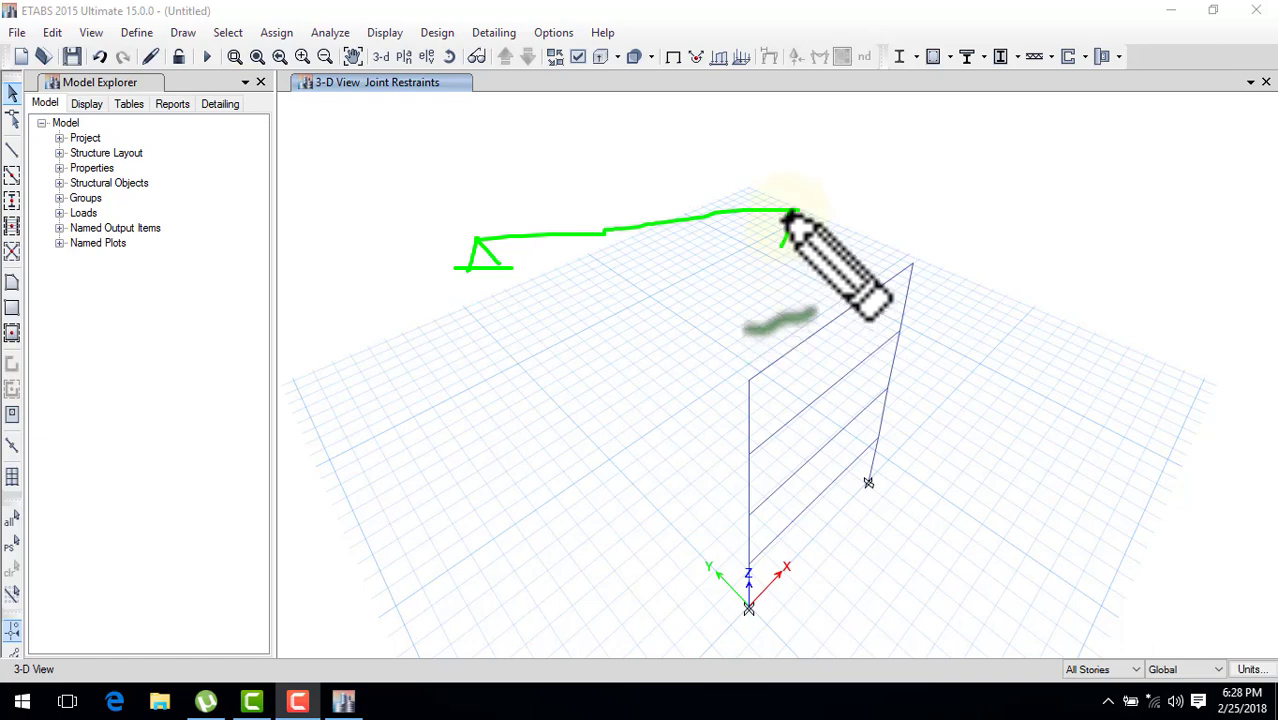
{"action": "left_click_drag", "start_coordinate": [798, 213], "coordinate": [857, 236]}
{"action": "left_click_drag", "start_coordinate": [629, 128], "coordinate": [640, 220]}
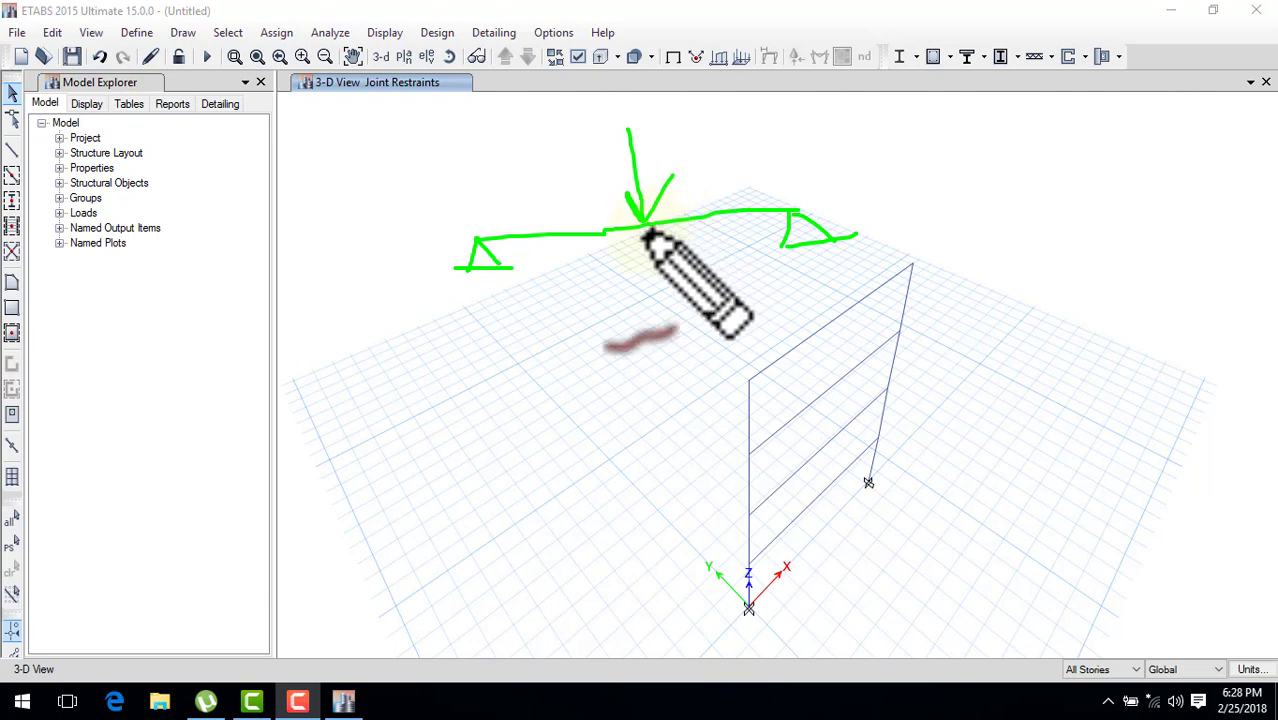
{"action": "mouse_move", "coordinate": [1001, 238]}
{"action": "left_mouse_down"}
{"action": "mouse_move", "coordinate": [1034, 182]}
{"action": "mouse_move", "coordinate": [973, 205]}
{"action": "mouse_move", "coordinate": [1004, 251]}
{"action": "mouse_move", "coordinate": [1018, 240]}
{"action": "left_mouse_up"}
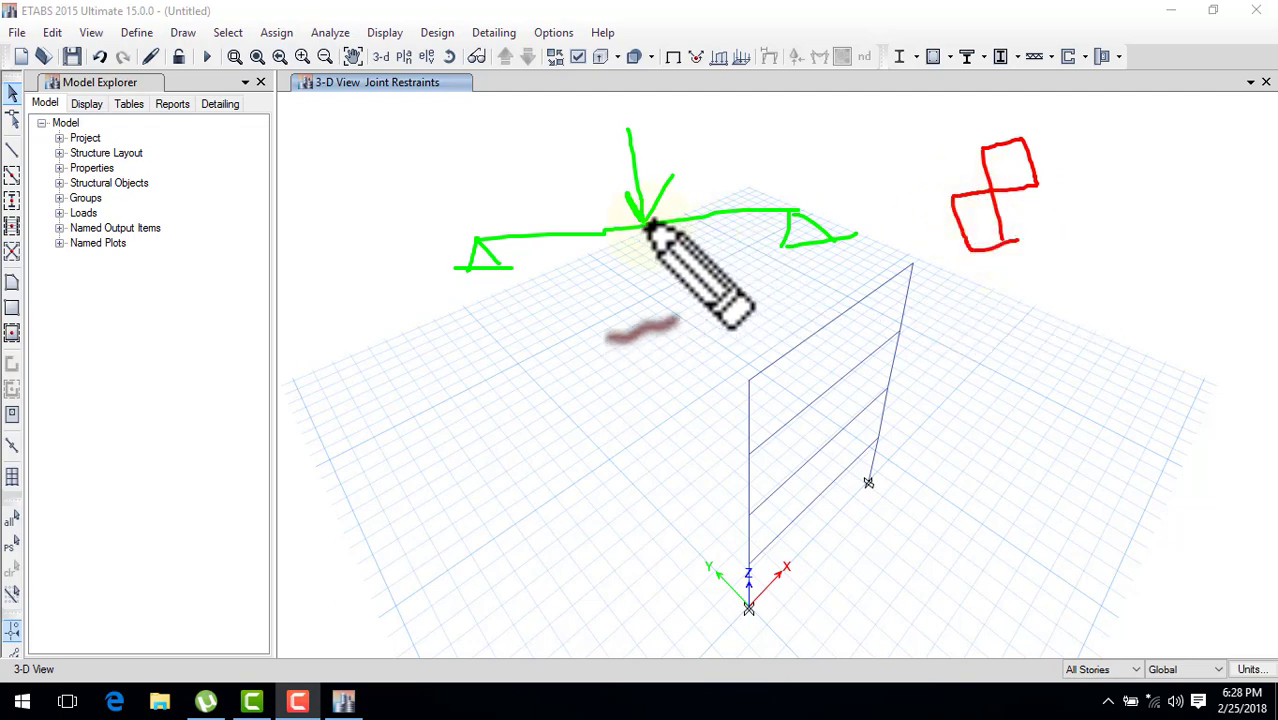
{"action": "left_click", "coordinate": [645, 226]}
{"action": "left_click_drag", "start_coordinate": [483, 240], "coordinate": [640, 305]}
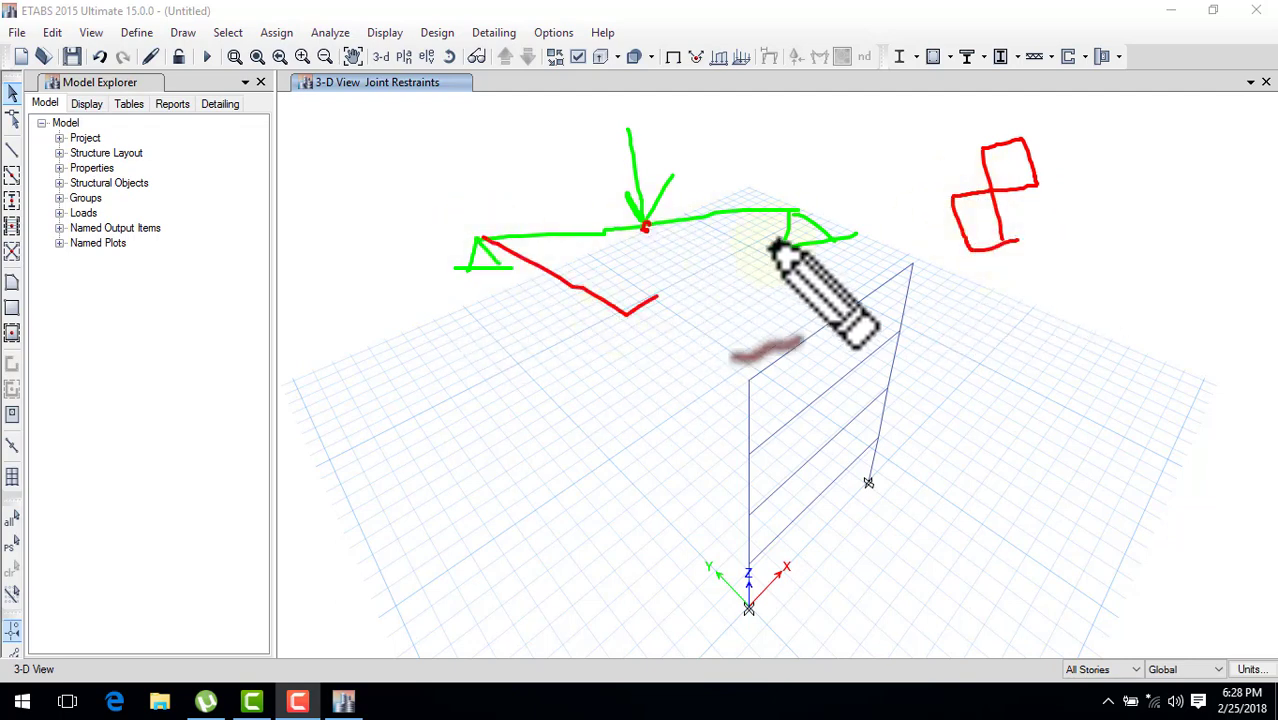
{"action": "mouse_move", "coordinate": [810, 218]}
{"action": "left_mouse_down"}
{"action": "mouse_move", "coordinate": [620, 320]}
{"action": "mouse_move", "coordinate": [638, 312]}
{"action": "left_mouse_up"}
{"action": "left_click", "coordinate": [747, 549]}
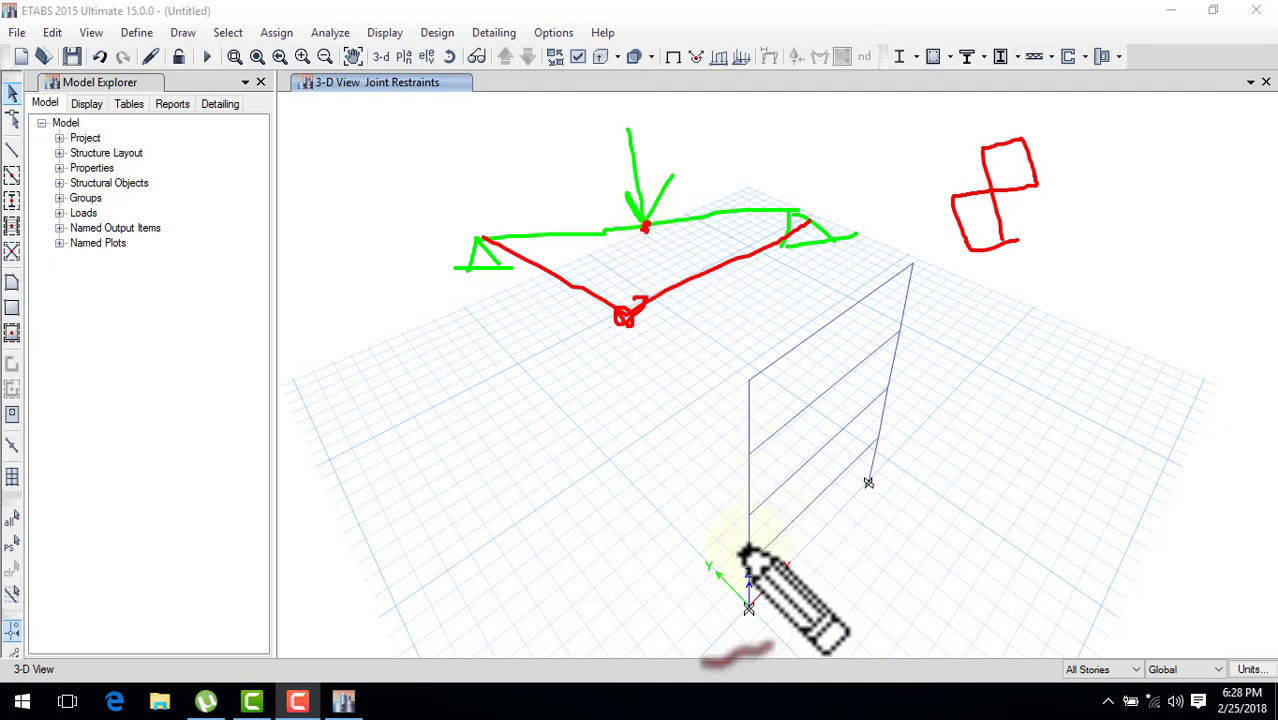
{"action": "left_click", "coordinate": [741, 427]}
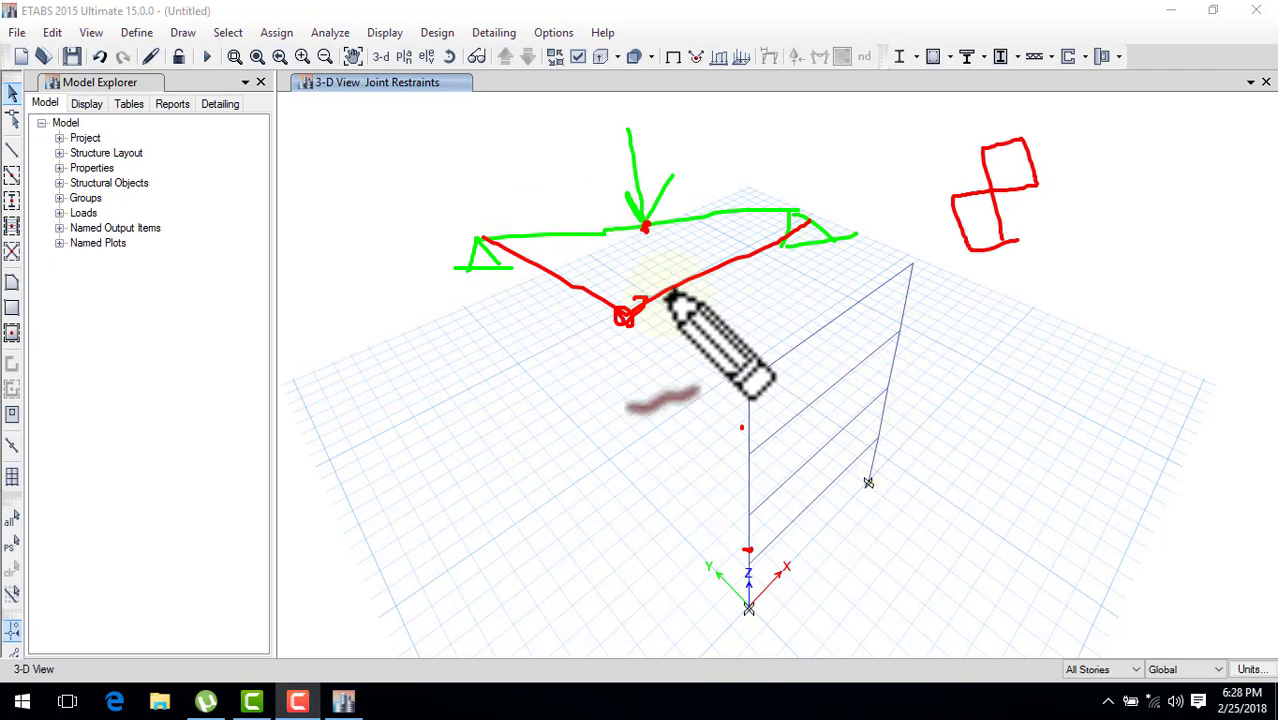
{"action": "key", "text": "e"}
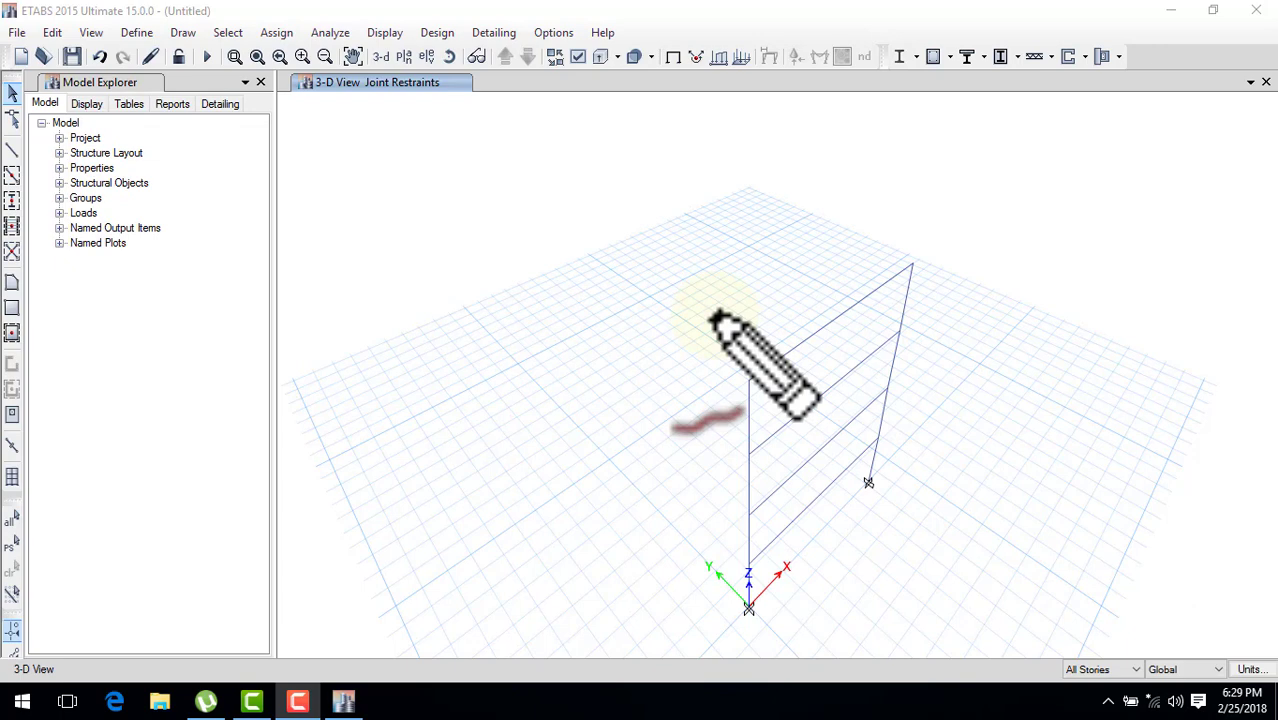
{"action": "key", "text": "Escape"}
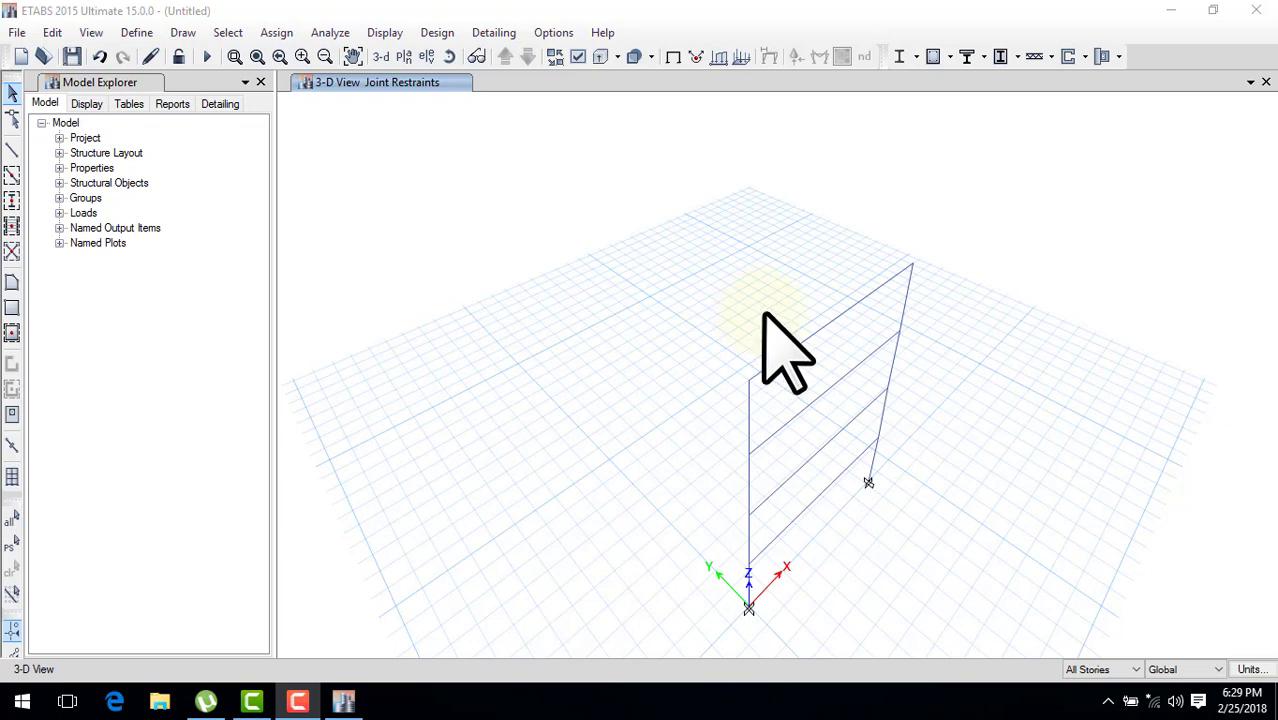
Step: Add load pattern 'push x' of type Other with self-weight multiplier 0
{"action": "left_click", "coordinate": [140, 33]}
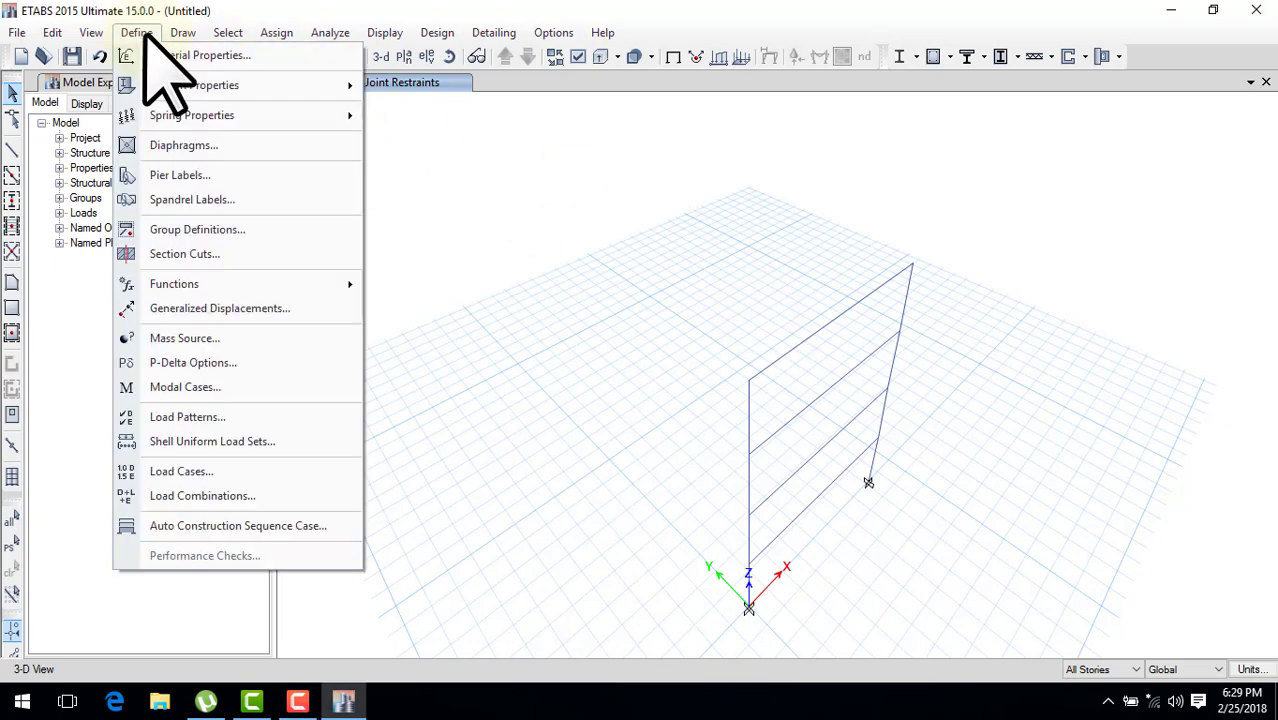
{"action": "left_click", "coordinate": [272, 420]}
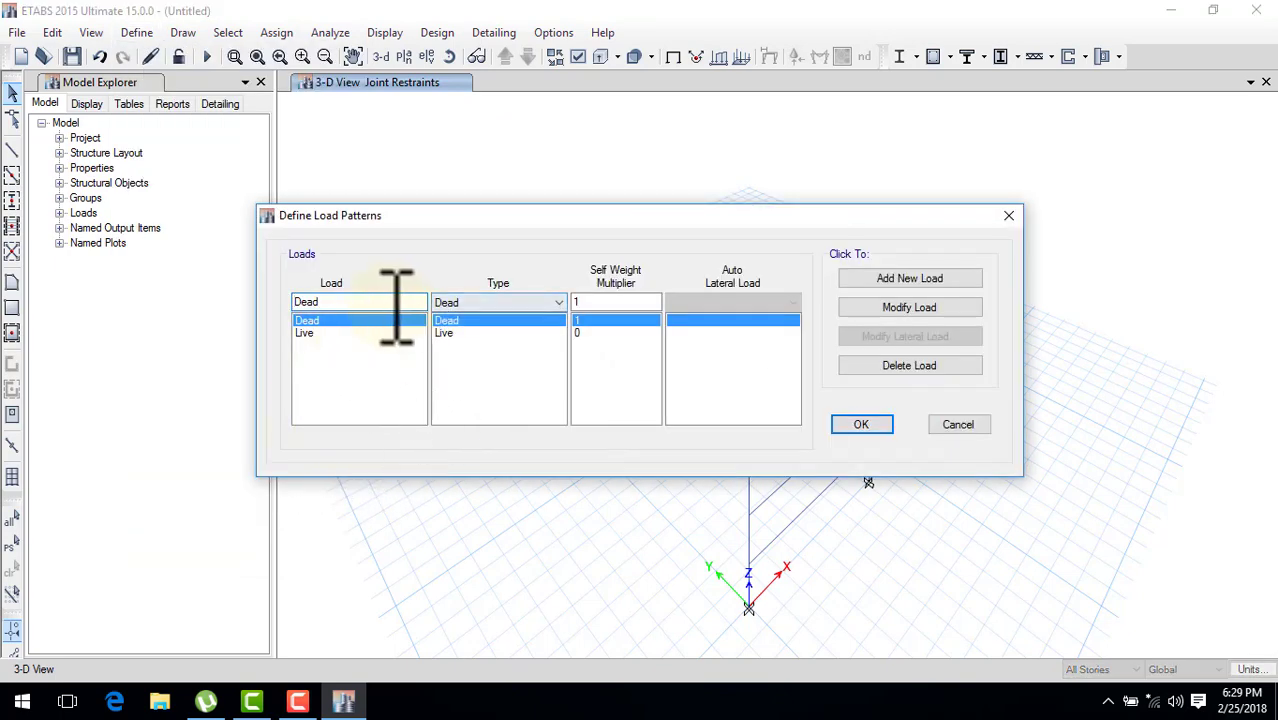
{"action": "double_click", "coordinate": [305, 303]}
{"action": "type", "text": "push x"}
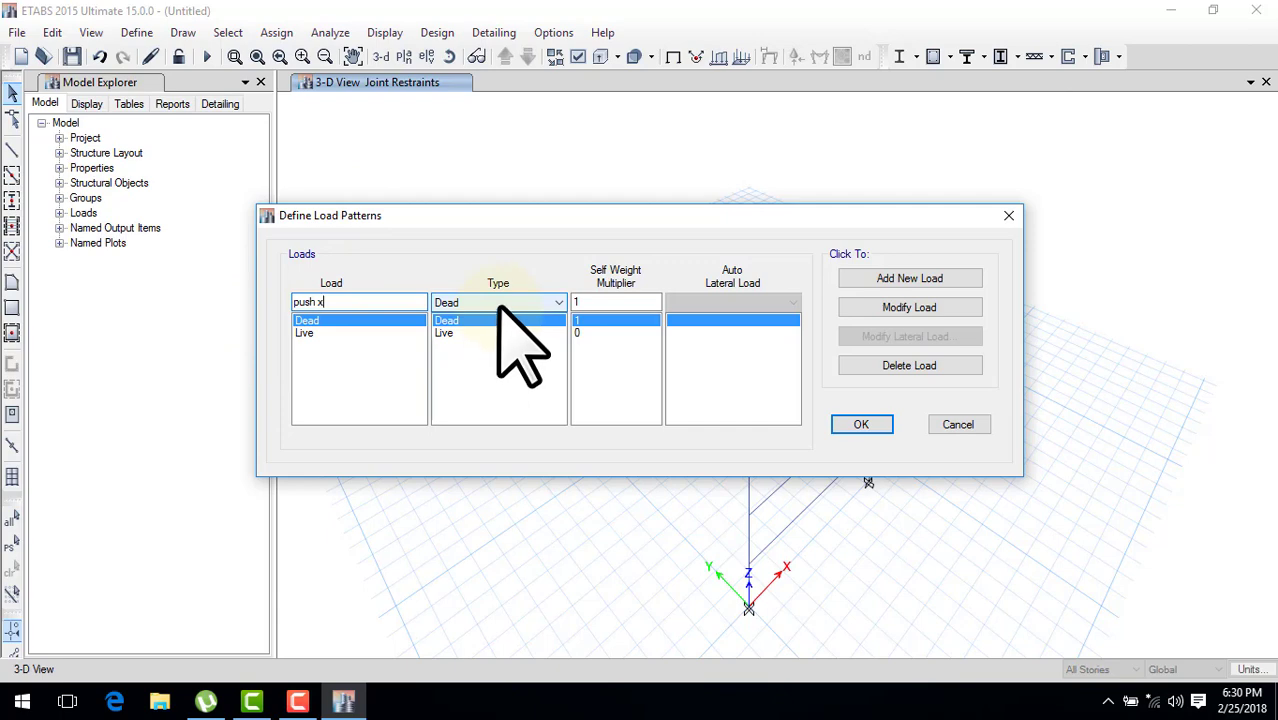
{"action": "left_click", "coordinate": [497, 304]}
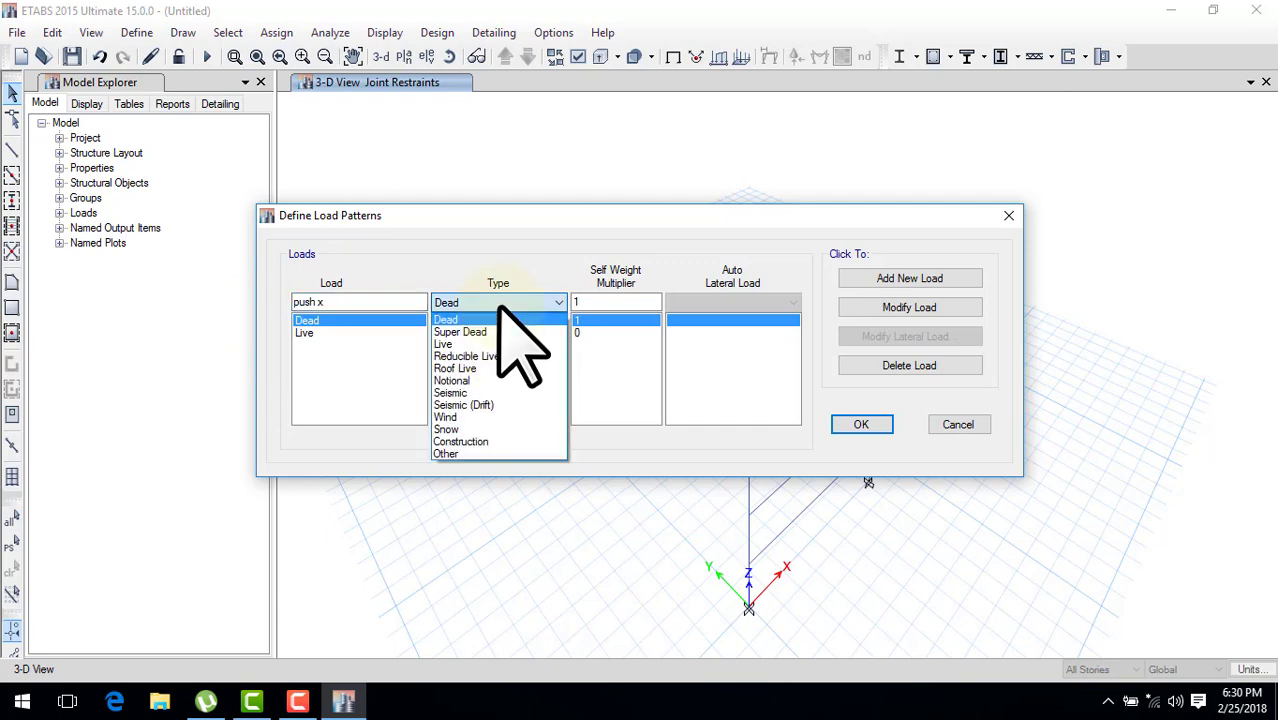
{"action": "left_click", "coordinate": [473, 454]}
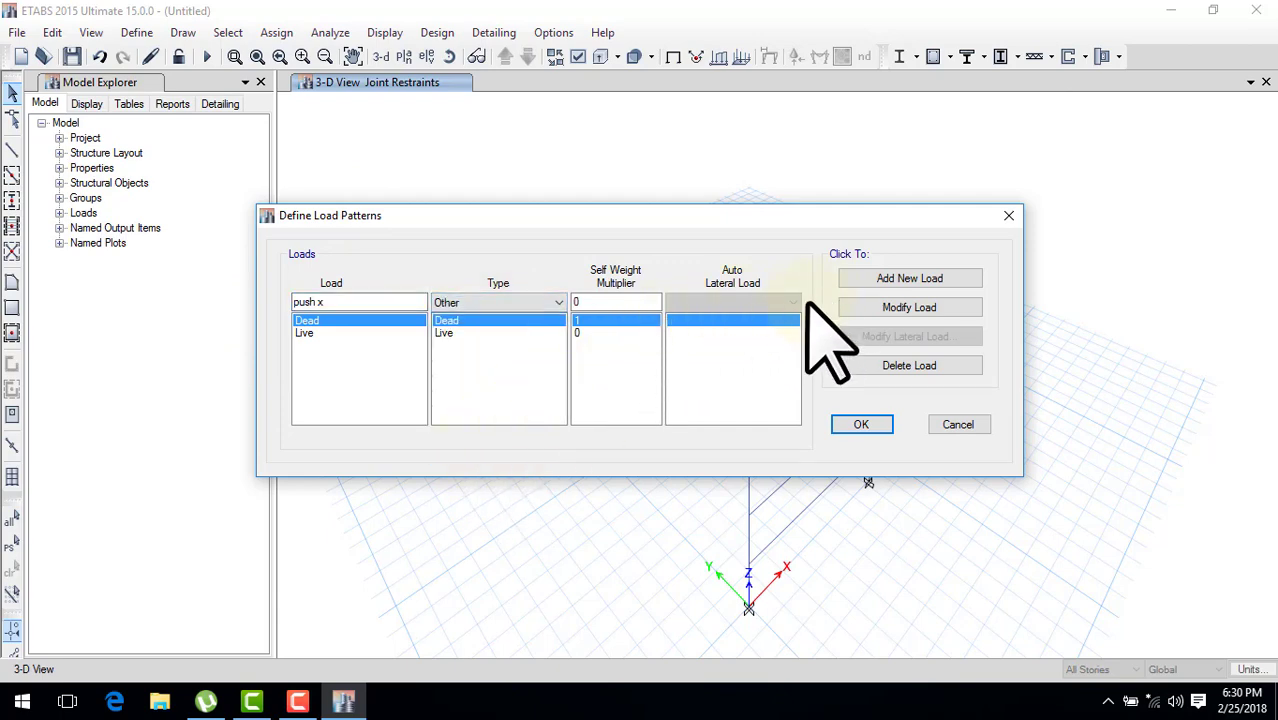
{"action": "left_click", "coordinate": [889, 279]}
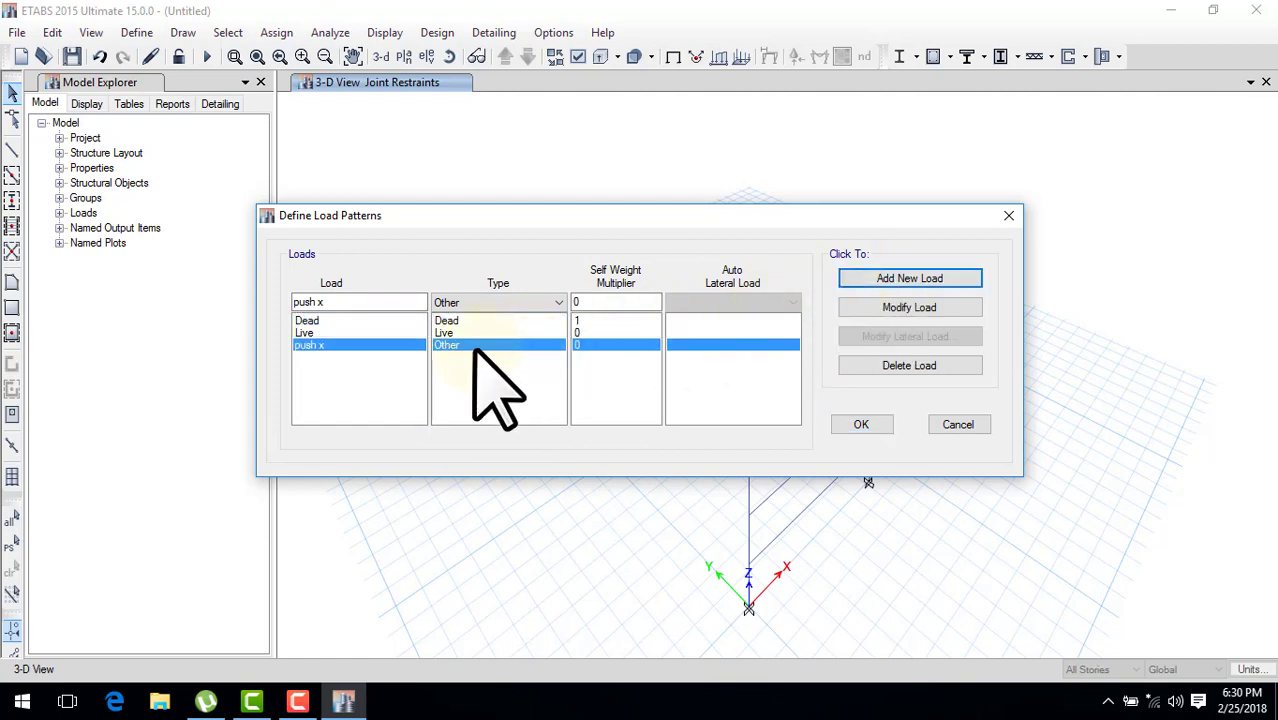
{"action": "left_click", "coordinate": [889, 427]}
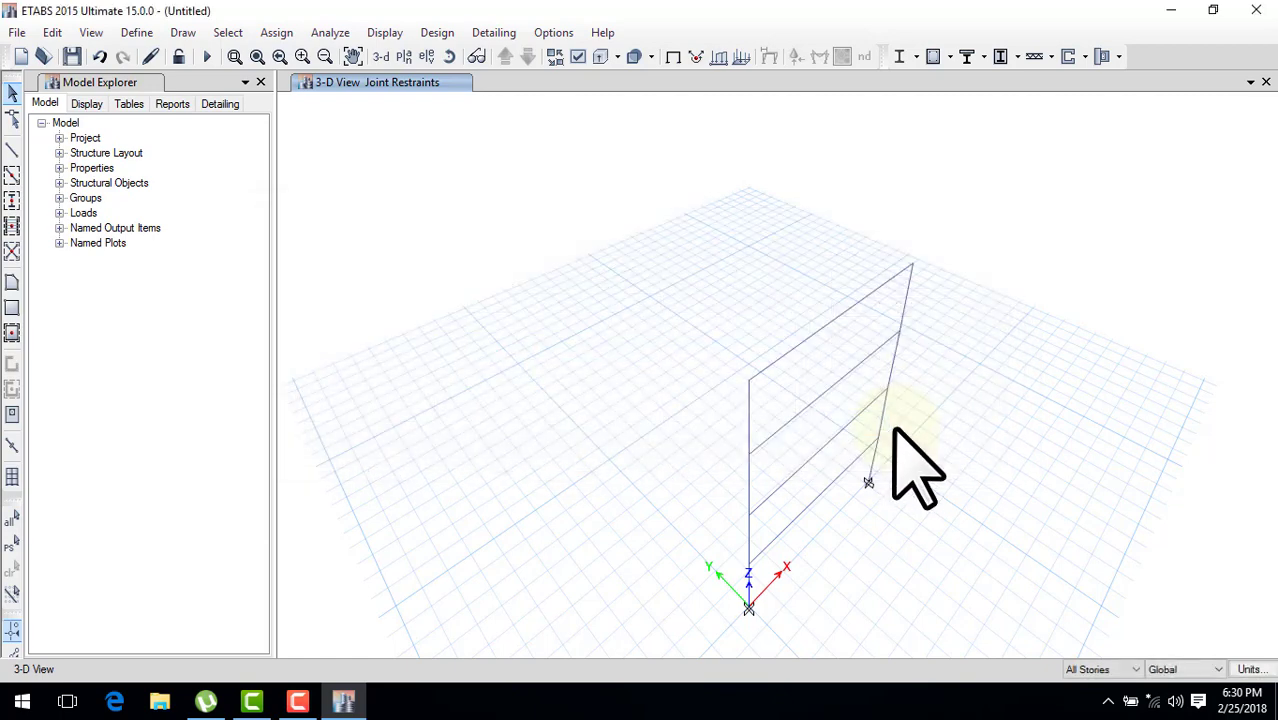
Step: Bring up the Load Cases list and highlight the push x case
{"action": "left_click", "coordinate": [136, 33]}
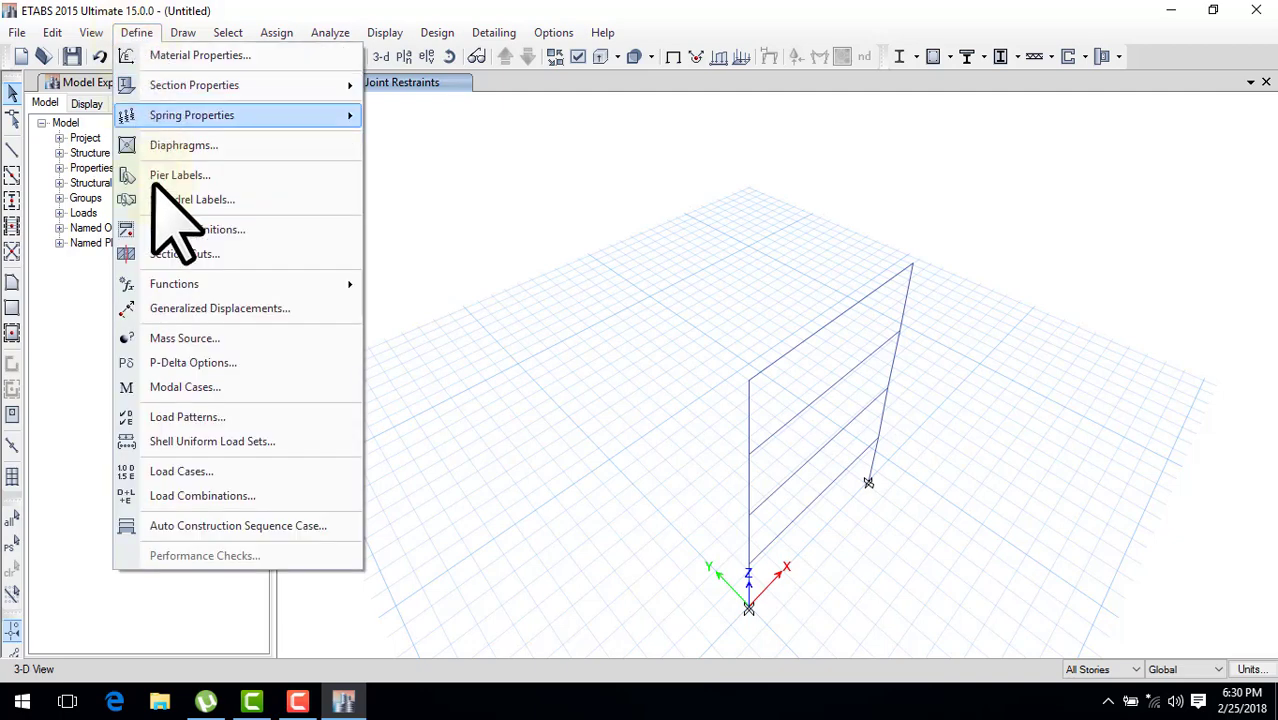
{"action": "left_click", "coordinate": [193, 471]}
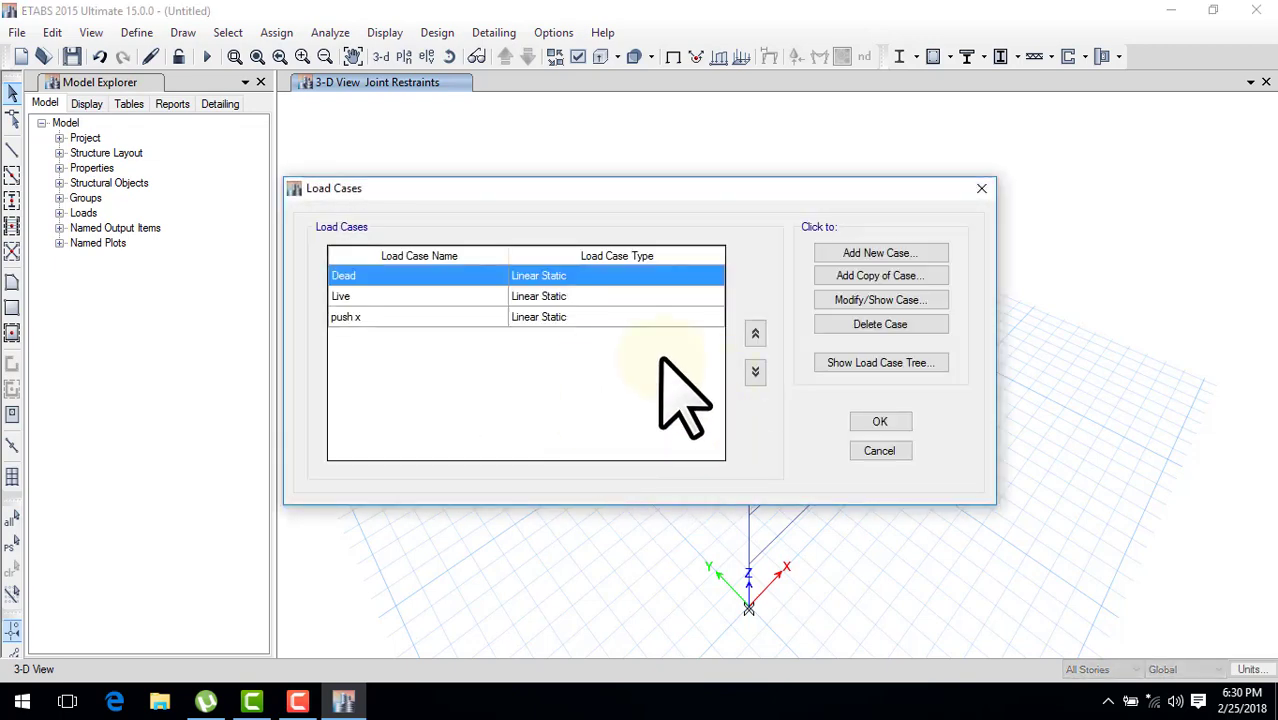
{"action": "left_click", "coordinate": [403, 318]}
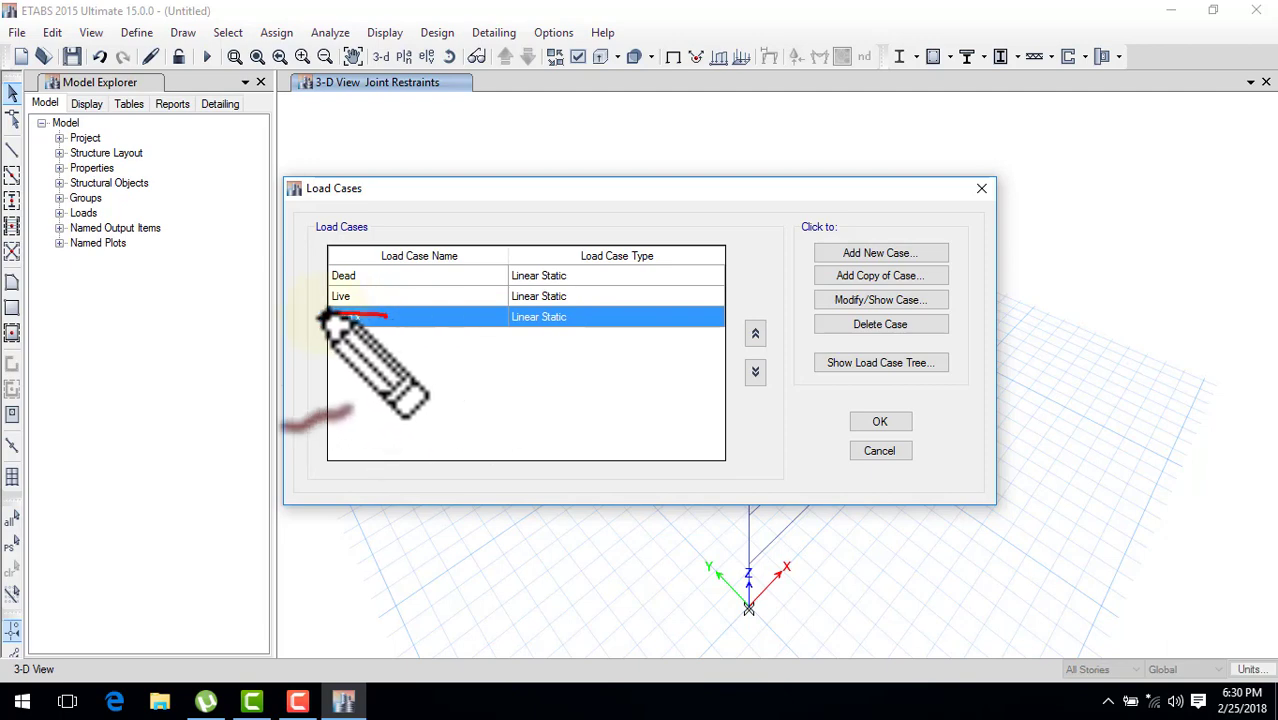
{"action": "left_click_drag", "start_coordinate": [368, 312], "coordinate": [386, 316]}
{"action": "key", "text": "Escape"}
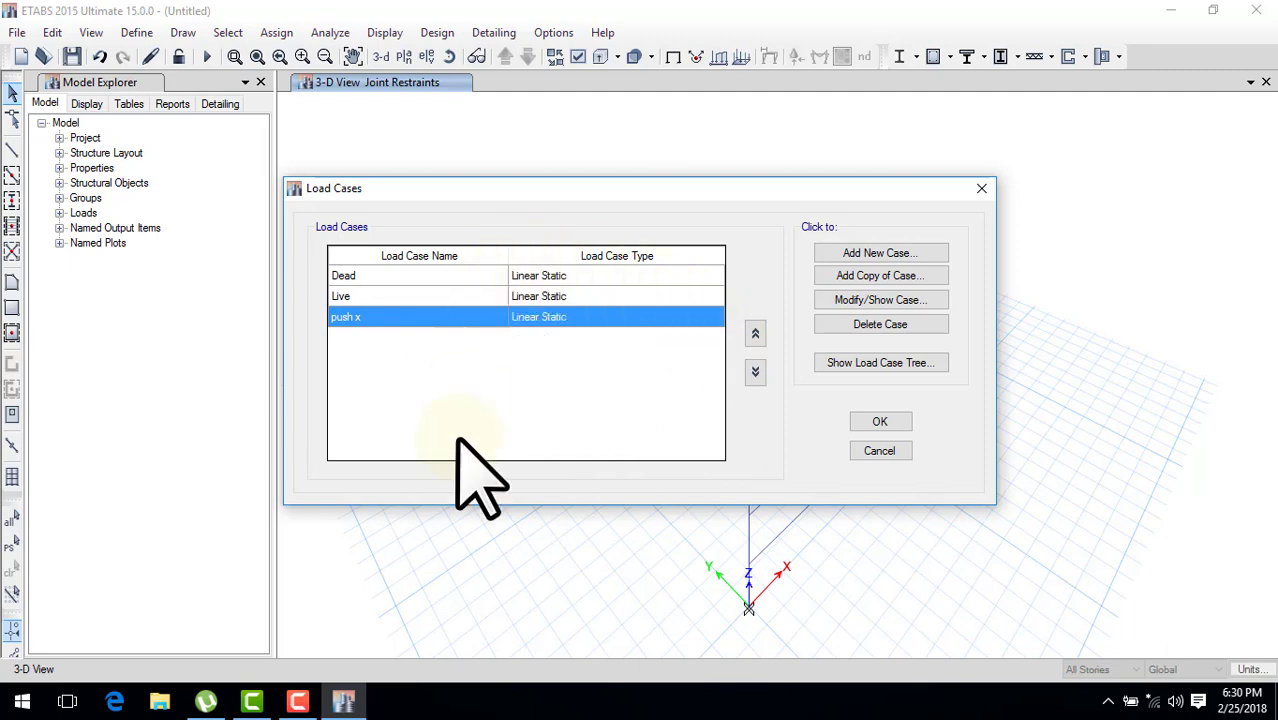
Step: Show push x's Load Case Data, applying load pattern push x at scale factor 1
{"action": "double_click", "coordinate": [568, 420]}
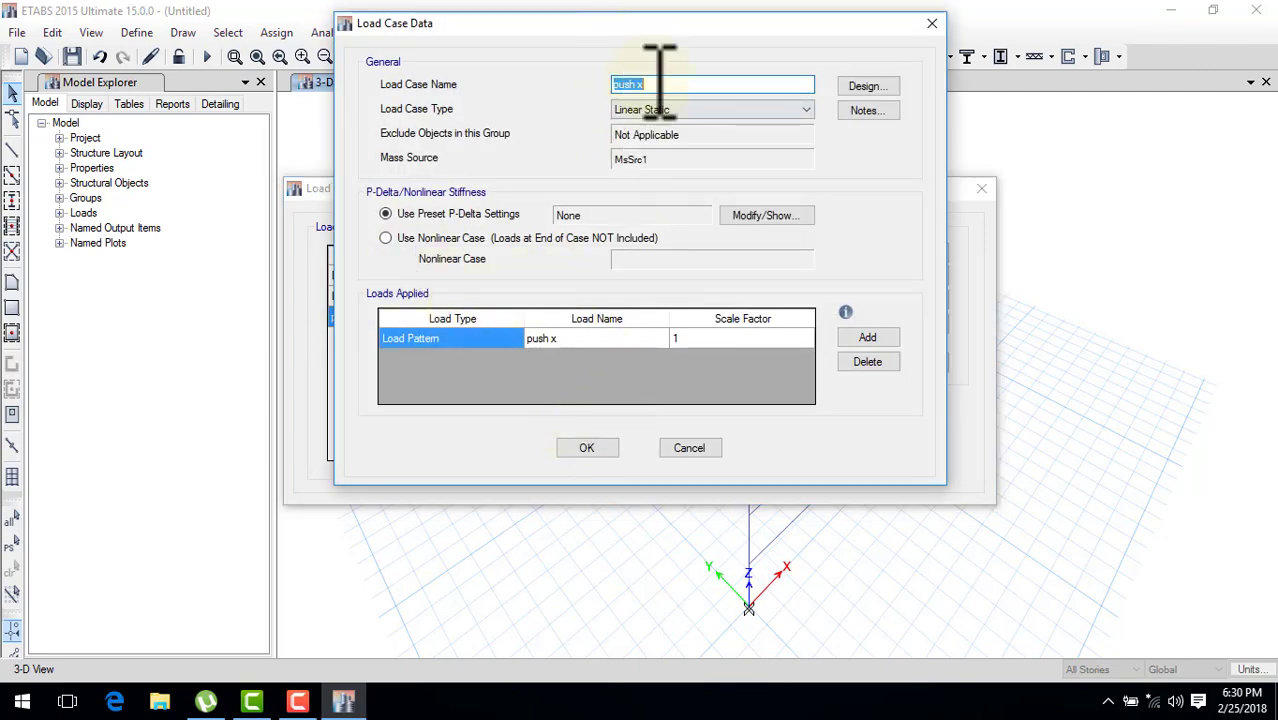
{"action": "key", "text": "ctrl+2"}
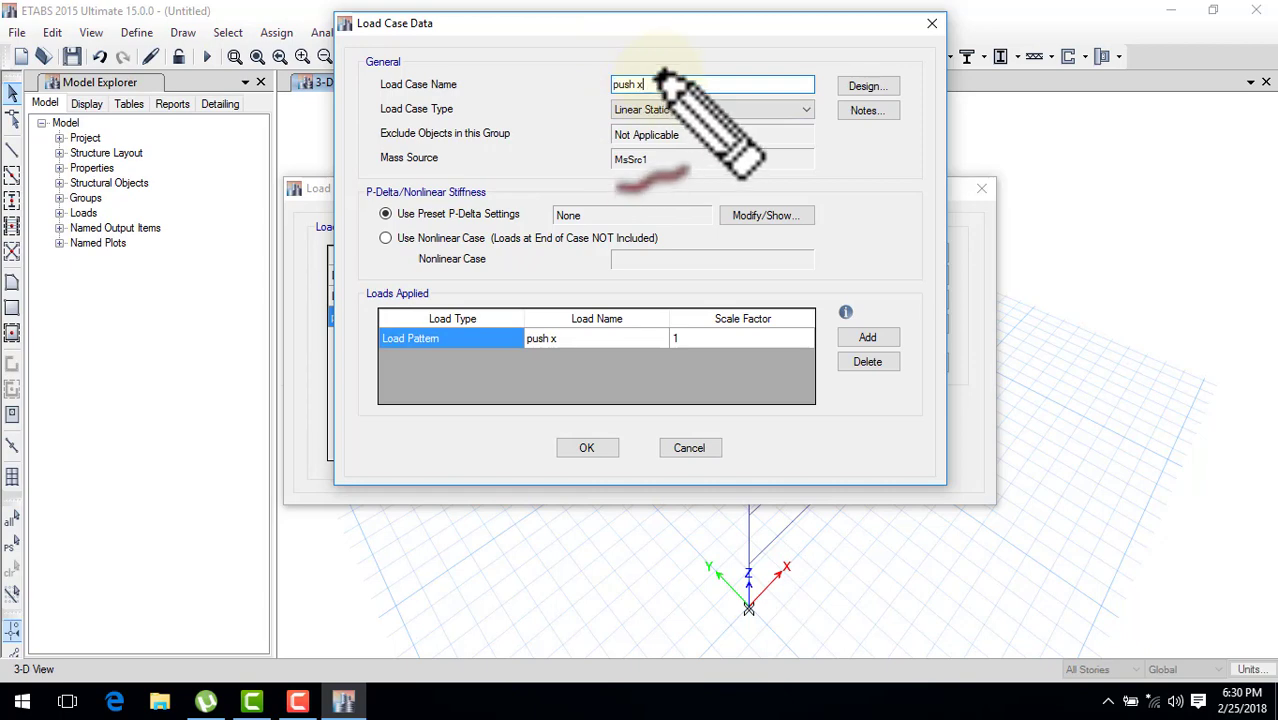
{"action": "left_click_drag", "start_coordinate": [655, 62], "coordinate": [660, 72]}
{"action": "left_click_drag", "start_coordinate": [765, 218], "coordinate": [840, 200]}
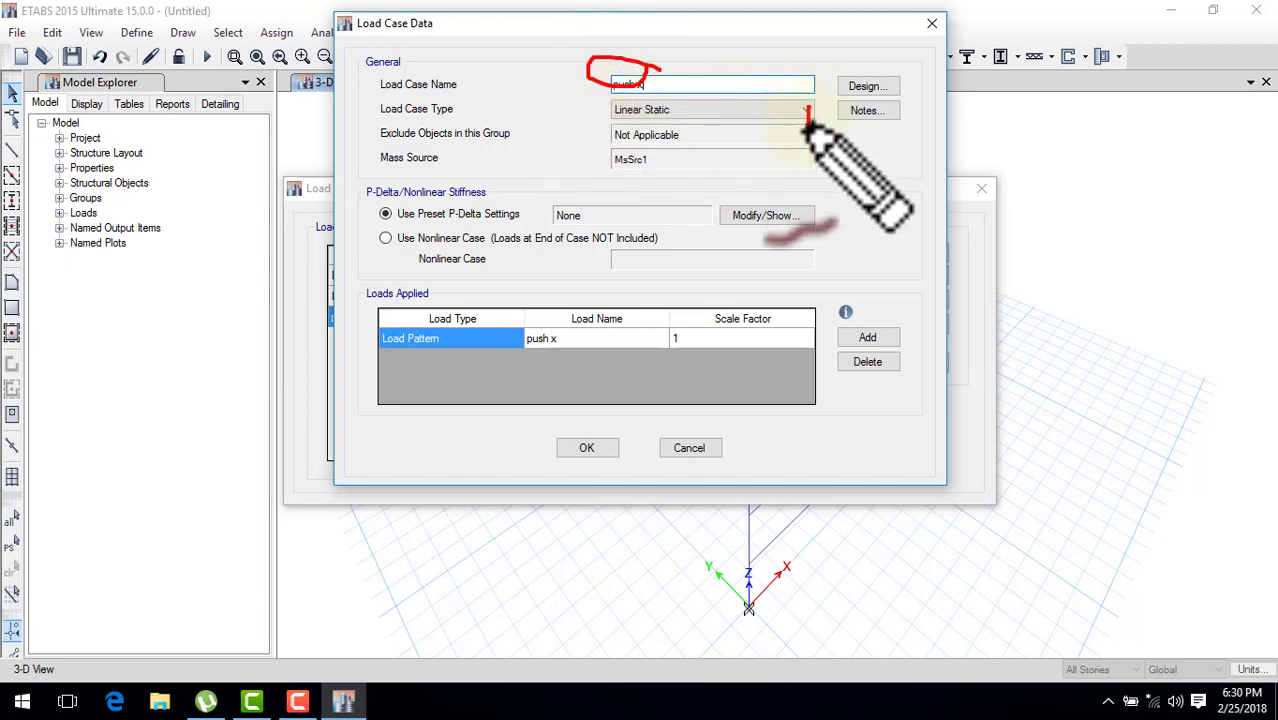
{"action": "left_click_drag", "start_coordinate": [806, 106], "coordinate": [810, 124]}
{"action": "key", "text": "Escape"}
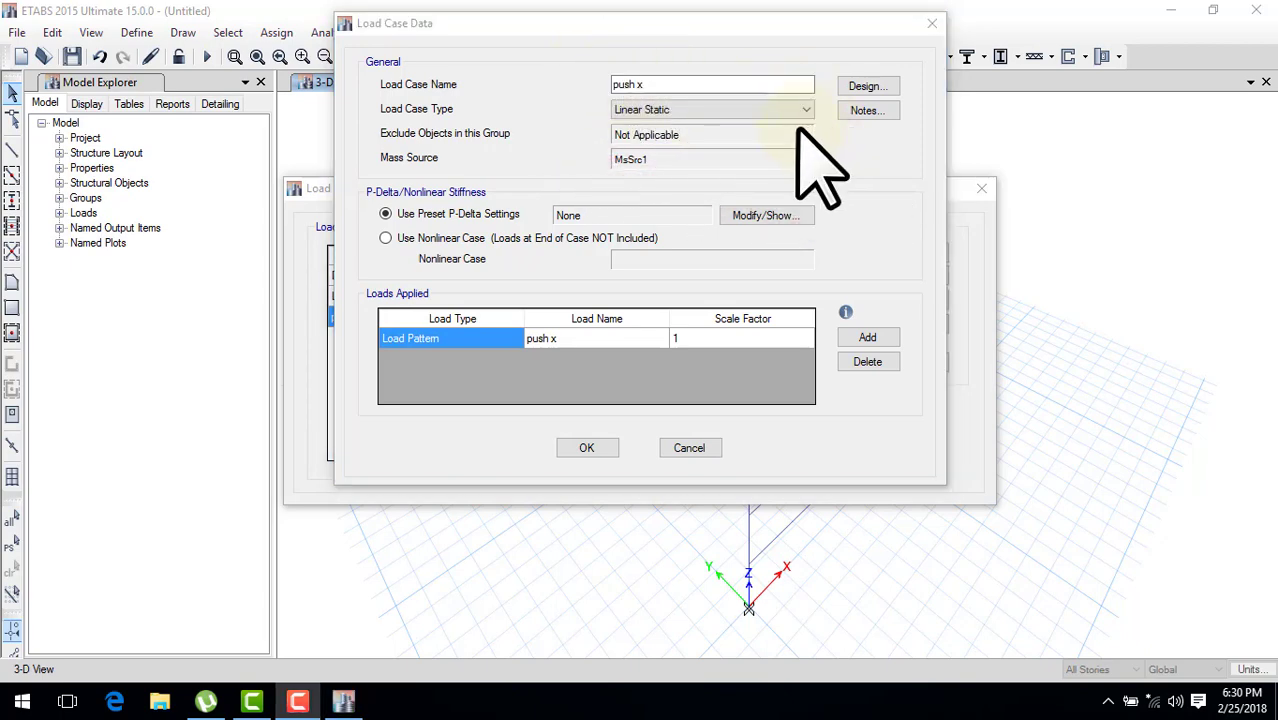
Step: Make push x a Nonlinear Static case using mass source MsSrc1
{"action": "left_click", "coordinate": [688, 110]}
{"action": "left_click", "coordinate": [683, 139]}
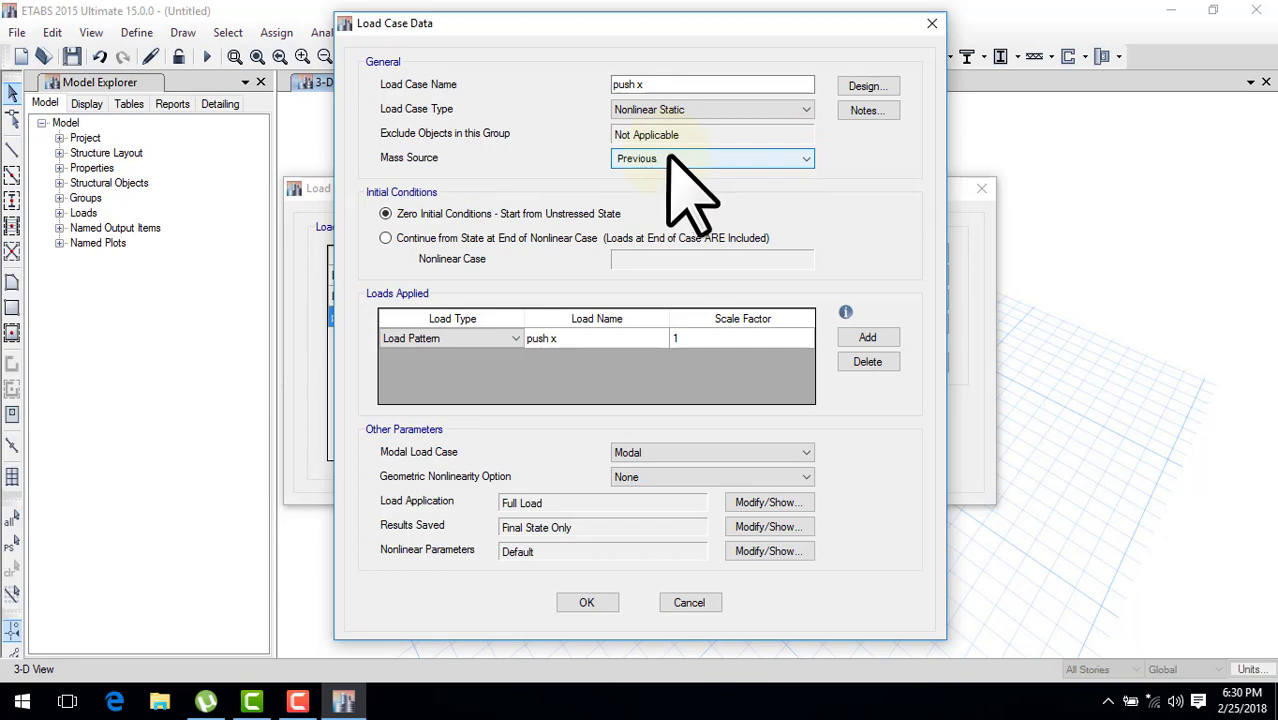
{"action": "left_click", "coordinate": [676, 160]}
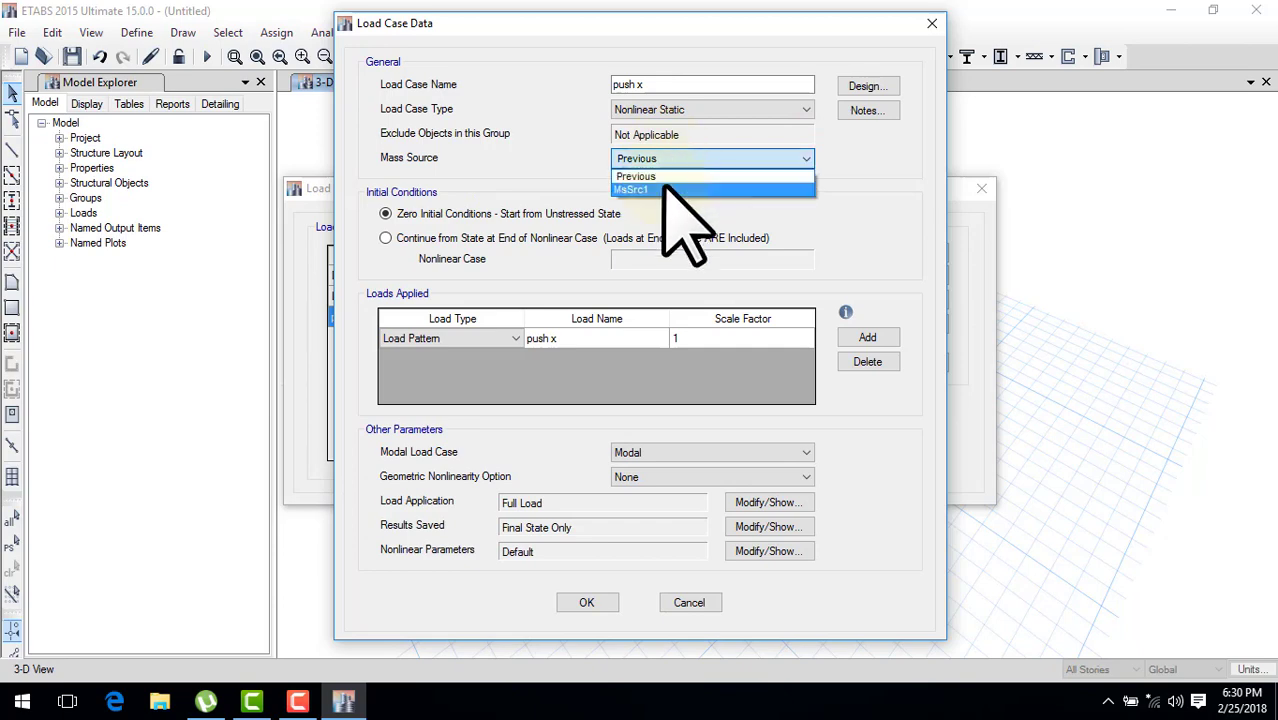
{"action": "left_click", "coordinate": [663, 189]}
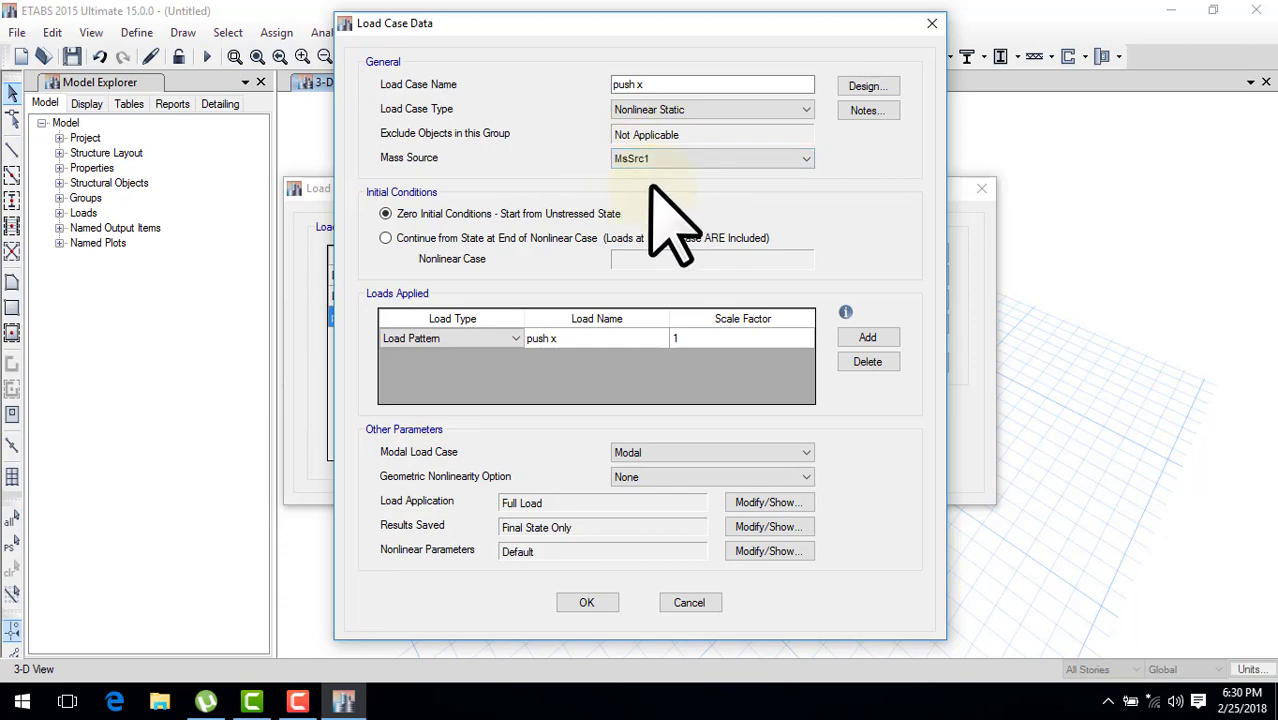
{"action": "left_click_drag", "start_coordinate": [652, 150], "coordinate": [660, 174]}
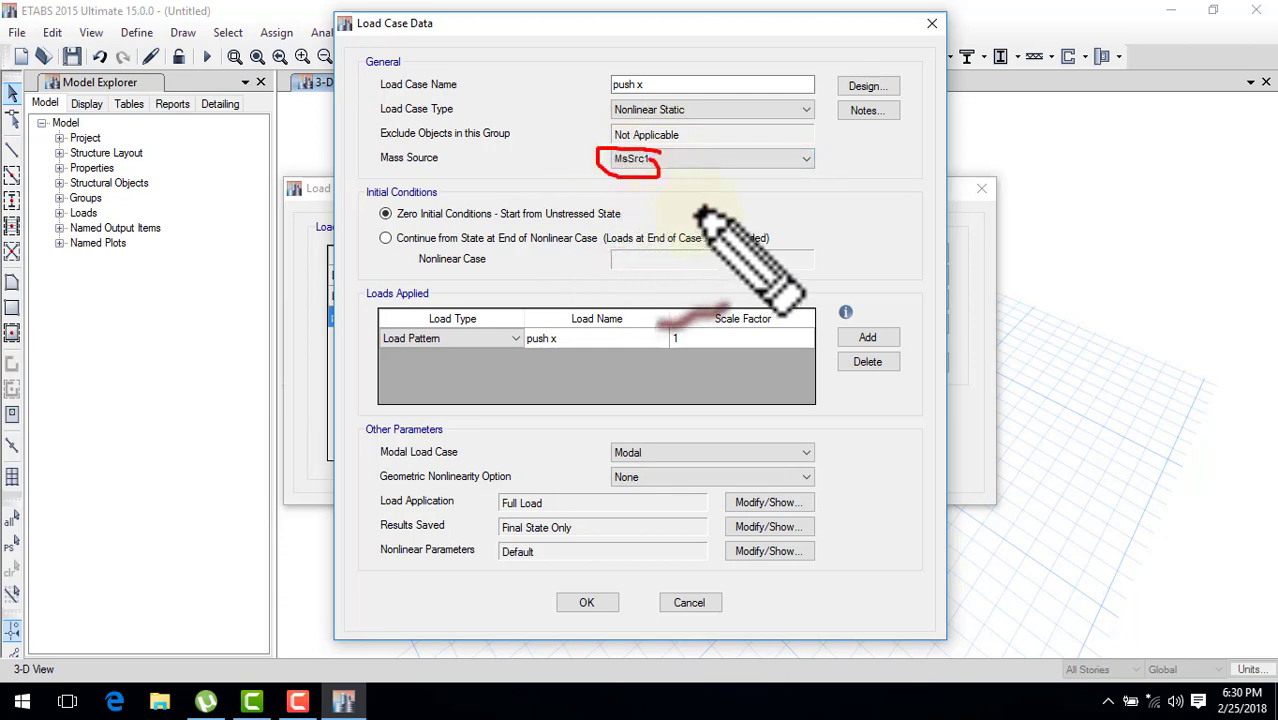
{"action": "key", "text": "Escape"}
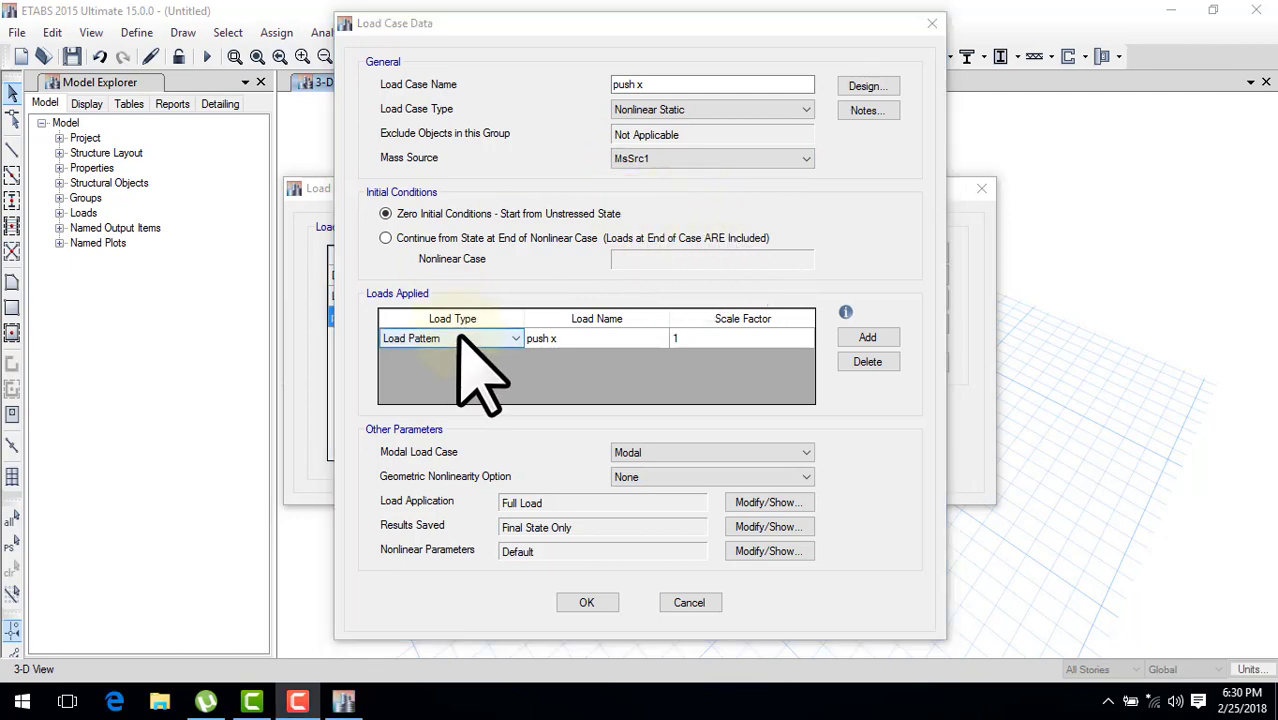
Step: Change the applied load to Acceleration in UX at scale 1
{"action": "left_click", "coordinate": [458, 340]}
{"action": "left_click", "coordinate": [440, 366]}
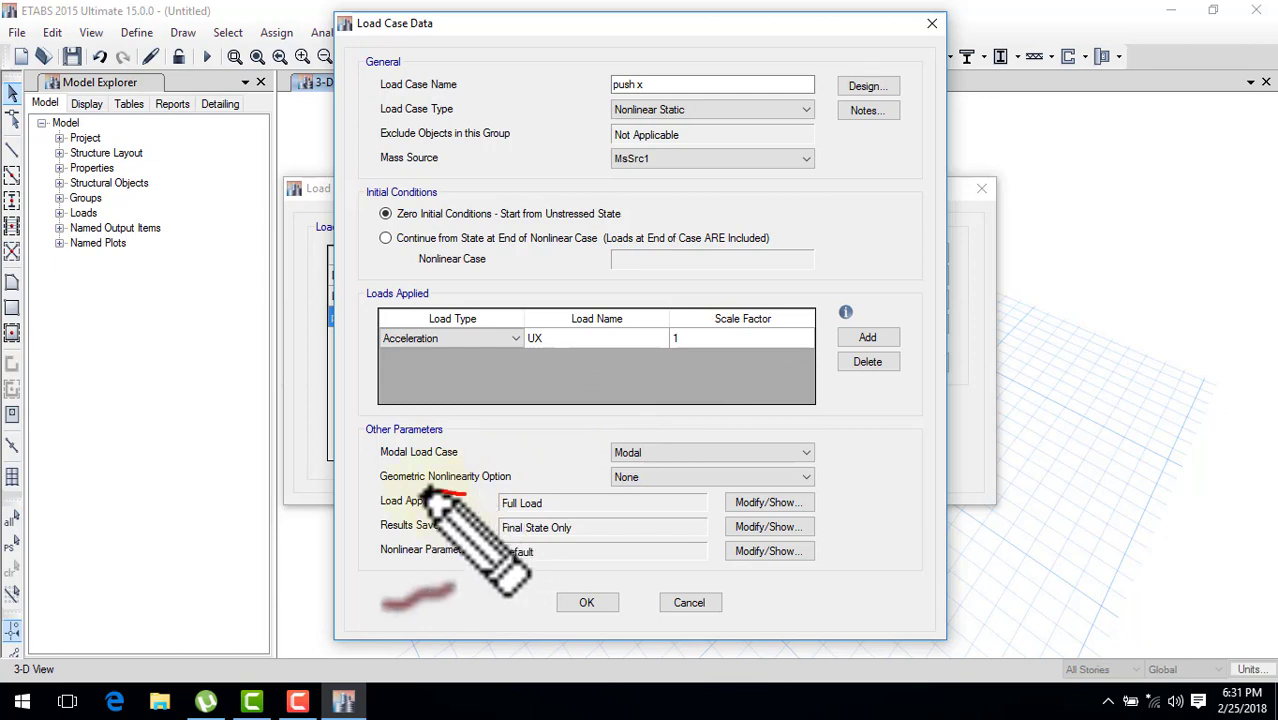
{"action": "mouse_move", "coordinate": [466, 492]}
{"action": "left_mouse_down"}
{"action": "mouse_move", "coordinate": [368, 496]}
{"action": "mouse_move", "coordinate": [715, 492]}
{"action": "left_mouse_up"}
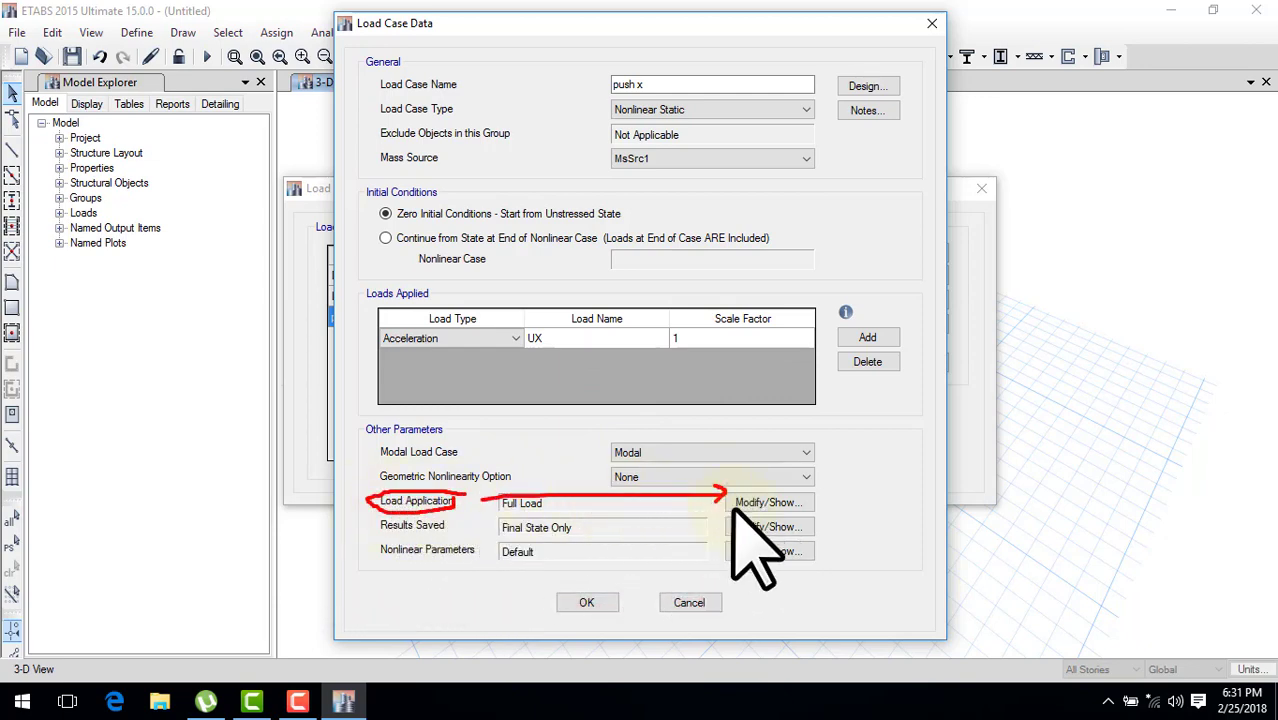
{"action": "key", "text": "Escape"}
Step: Set push x loading to displacement control, 500 mm at U1 of Story4
{"action": "left_click", "coordinate": [765, 505]}
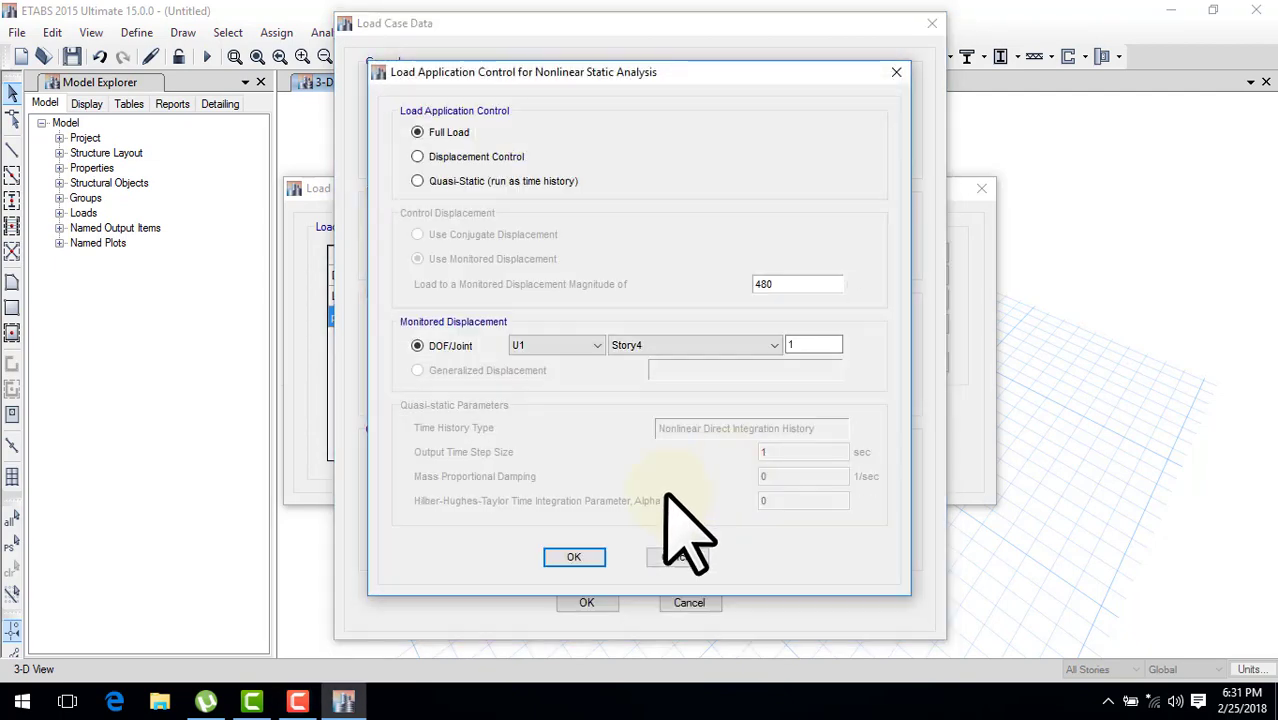
{"action": "left_click", "coordinate": [472, 157]}
{"action": "type", "text": "500"}
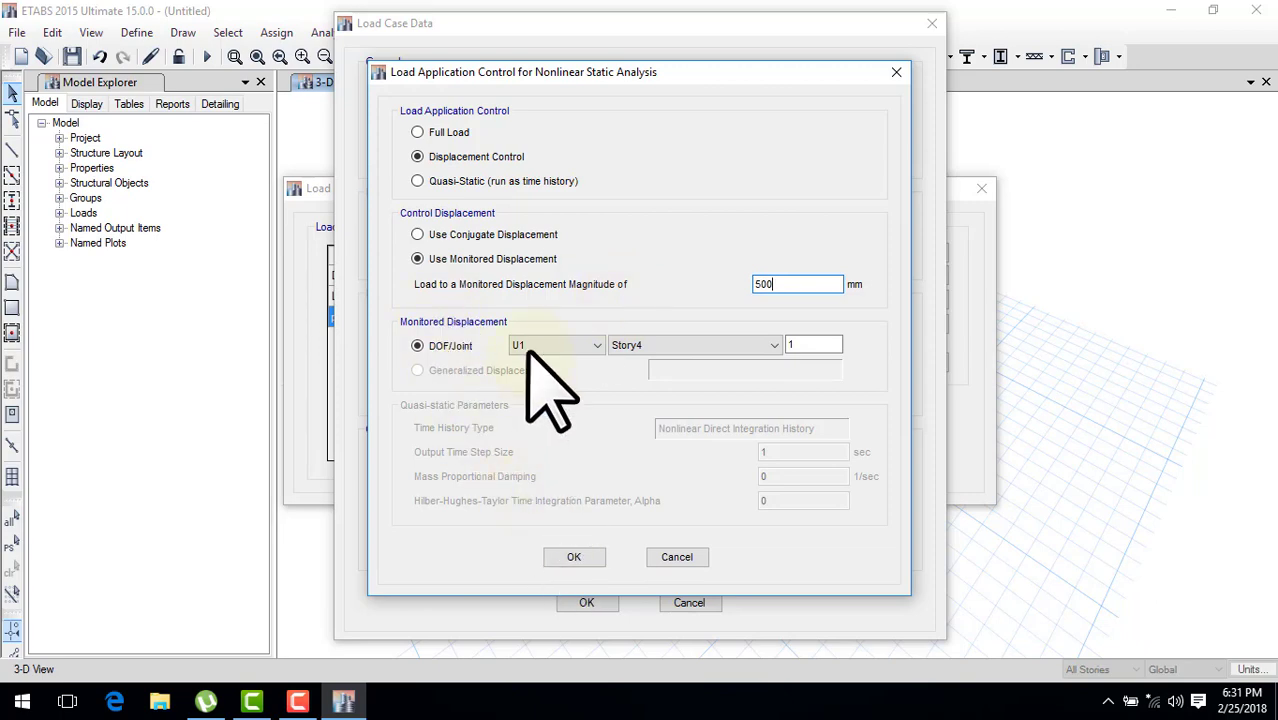
{"action": "left_click", "coordinate": [574, 557]}
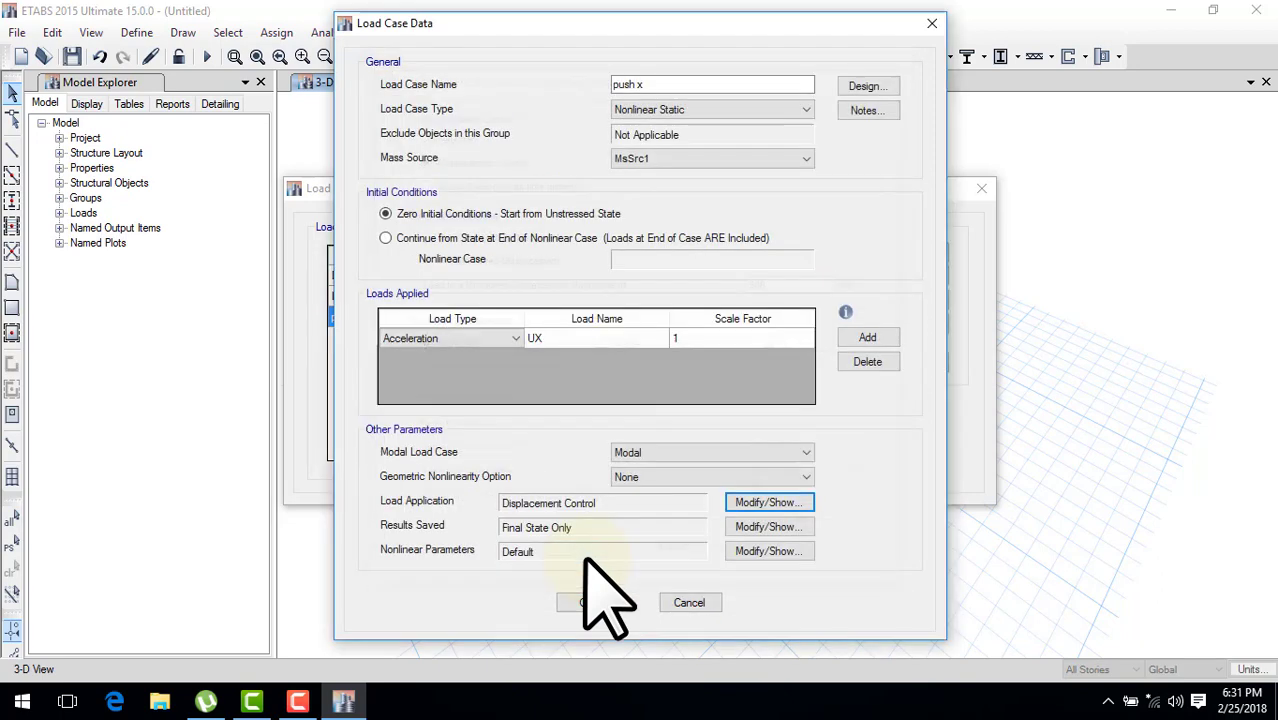
Step: Save multiple result states for push x and close the load case dialogs
{"action": "left_click", "coordinate": [750, 527]}
{"action": "left_click", "coordinate": [651, 277]}
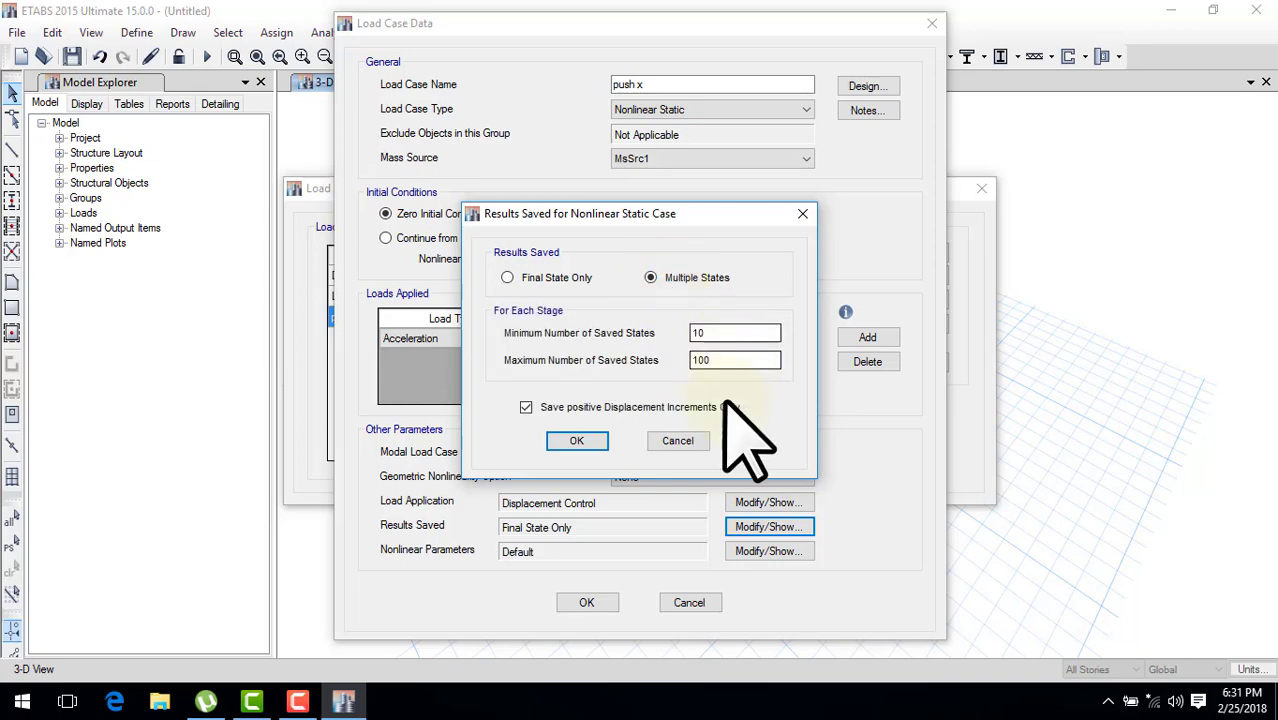
{"action": "left_click", "coordinate": [577, 441]}
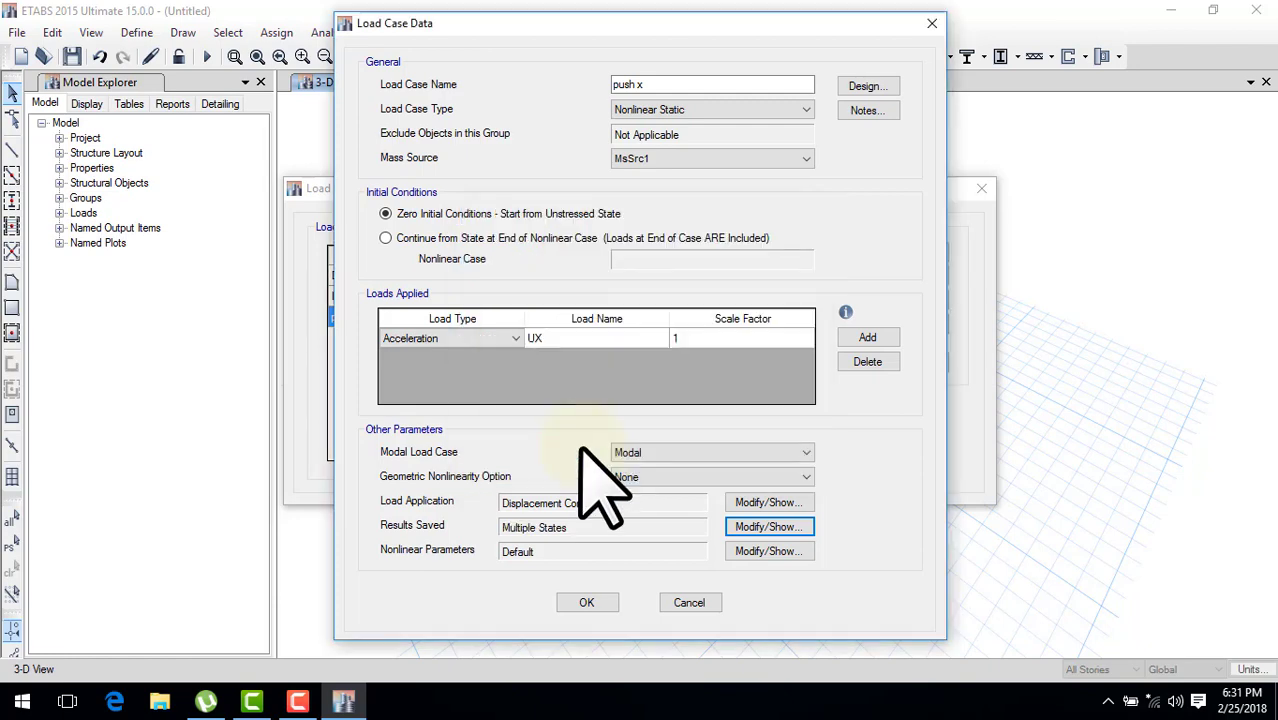
{"action": "left_click", "coordinate": [588, 603]}
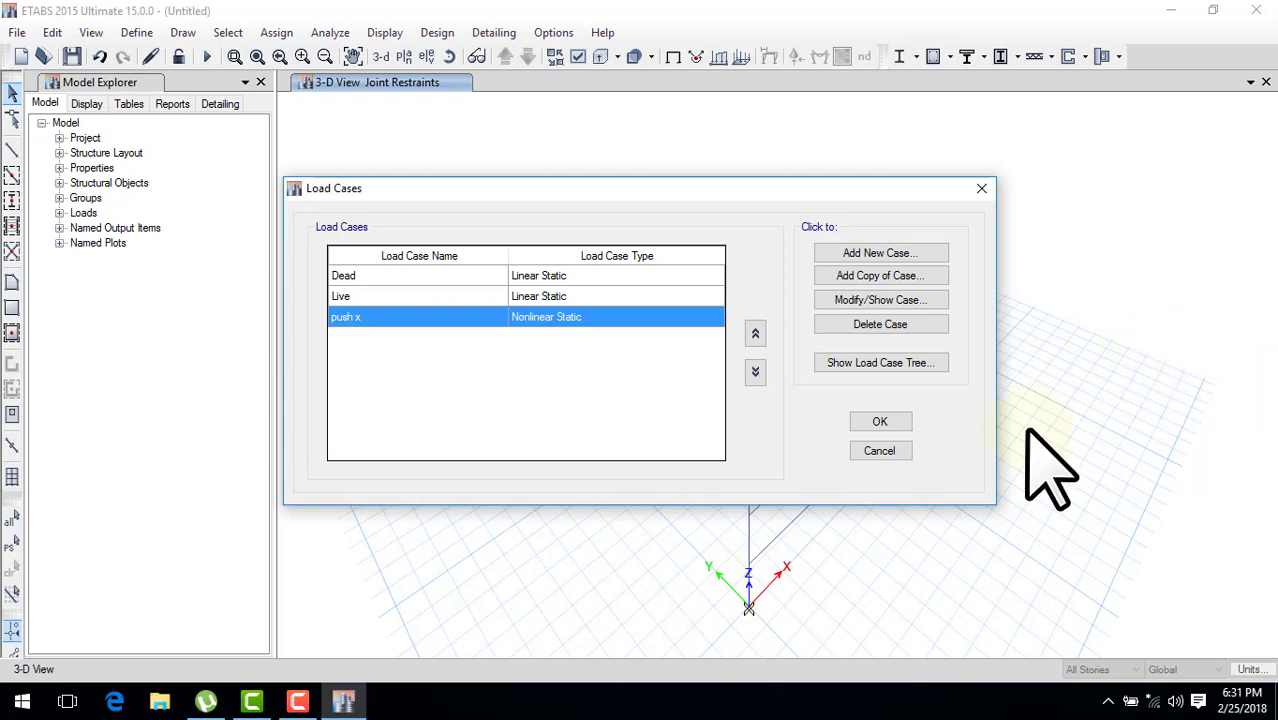
{"action": "left_click", "coordinate": [882, 423]}
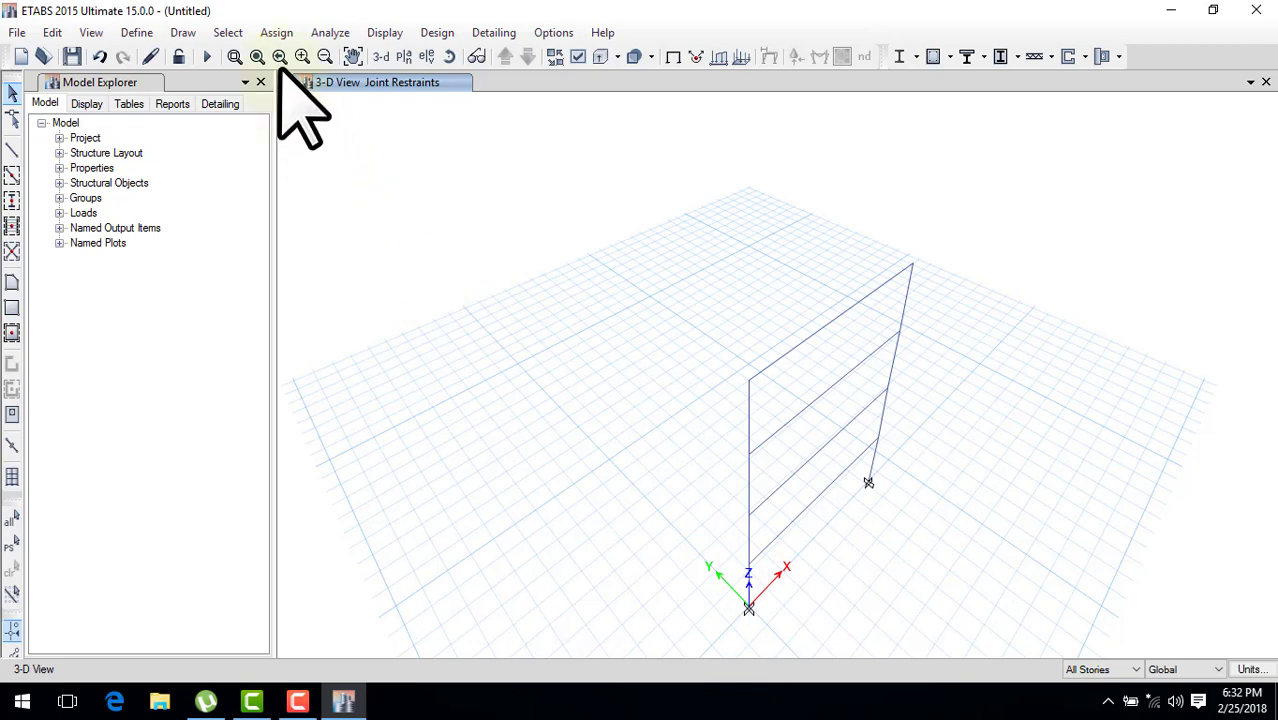
Step: Select the four beams of the frame by object type Beams
{"action": "left_click", "coordinate": [231, 33]}
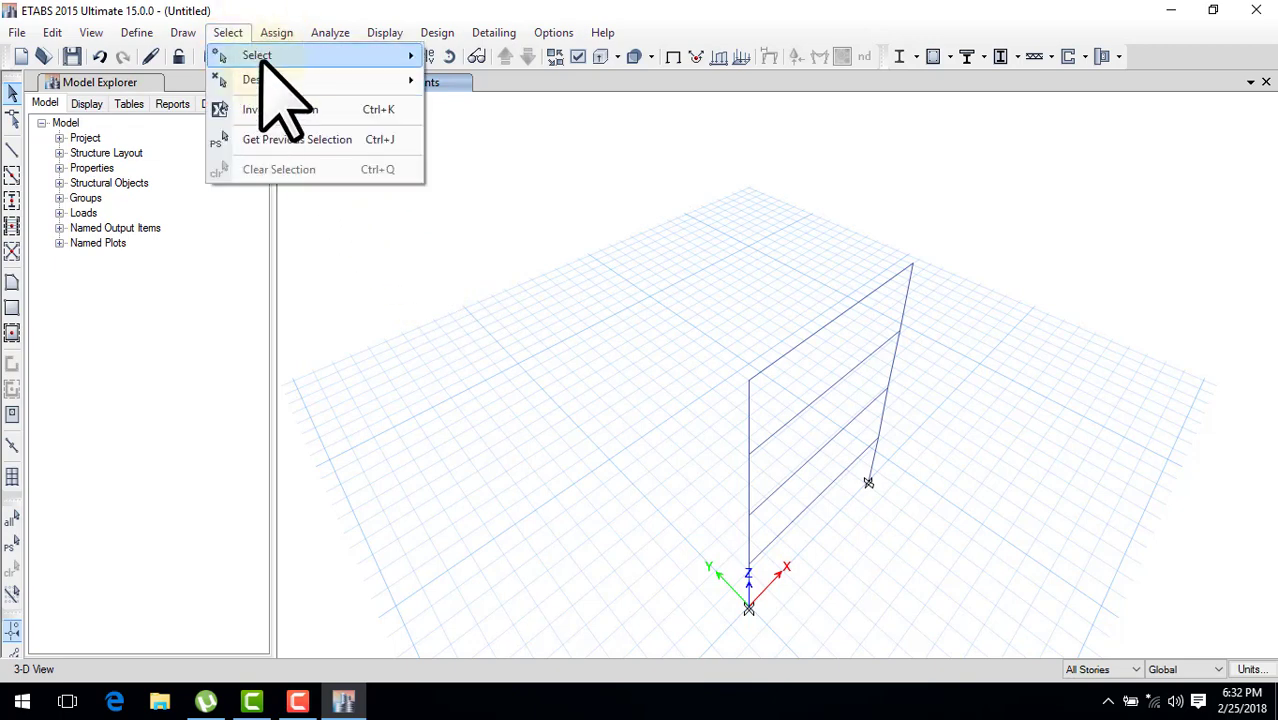
{"action": "left_click", "coordinate": [519, 187]}
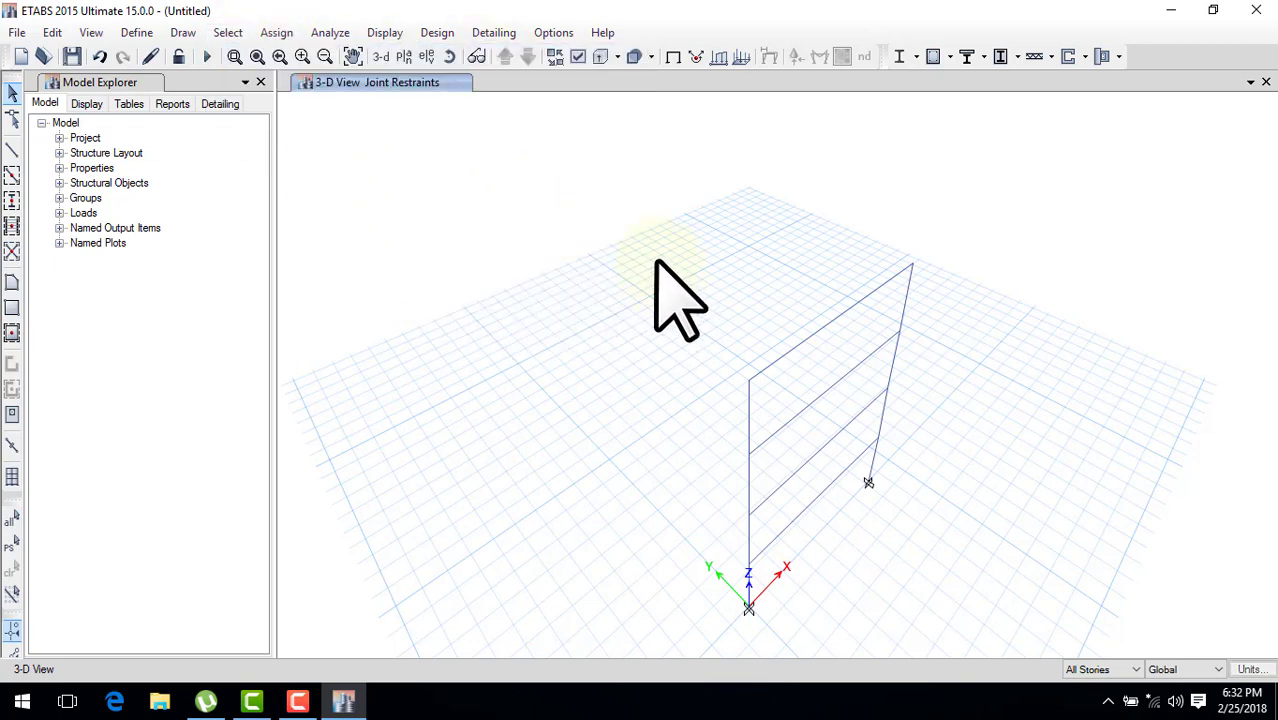
{"action": "left_click", "coordinate": [555, 232]}
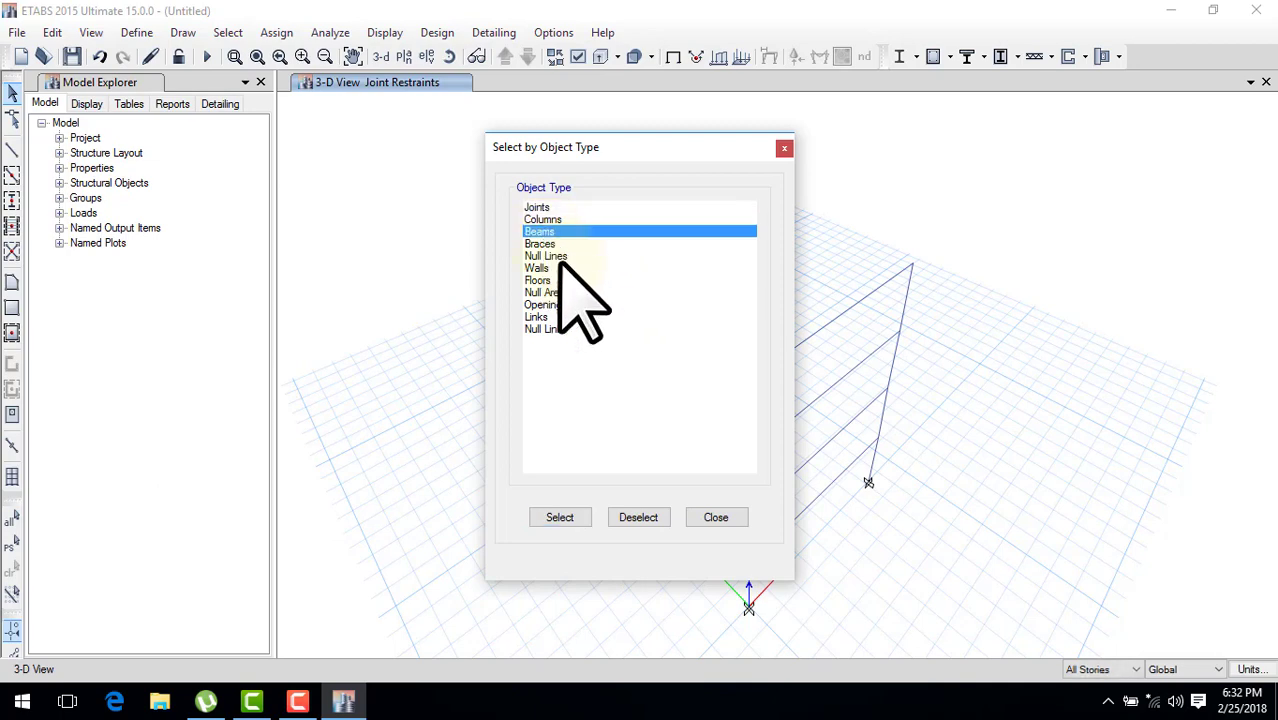
{"action": "left_click", "coordinate": [566, 516]}
{"action": "left_click", "coordinate": [558, 517]}
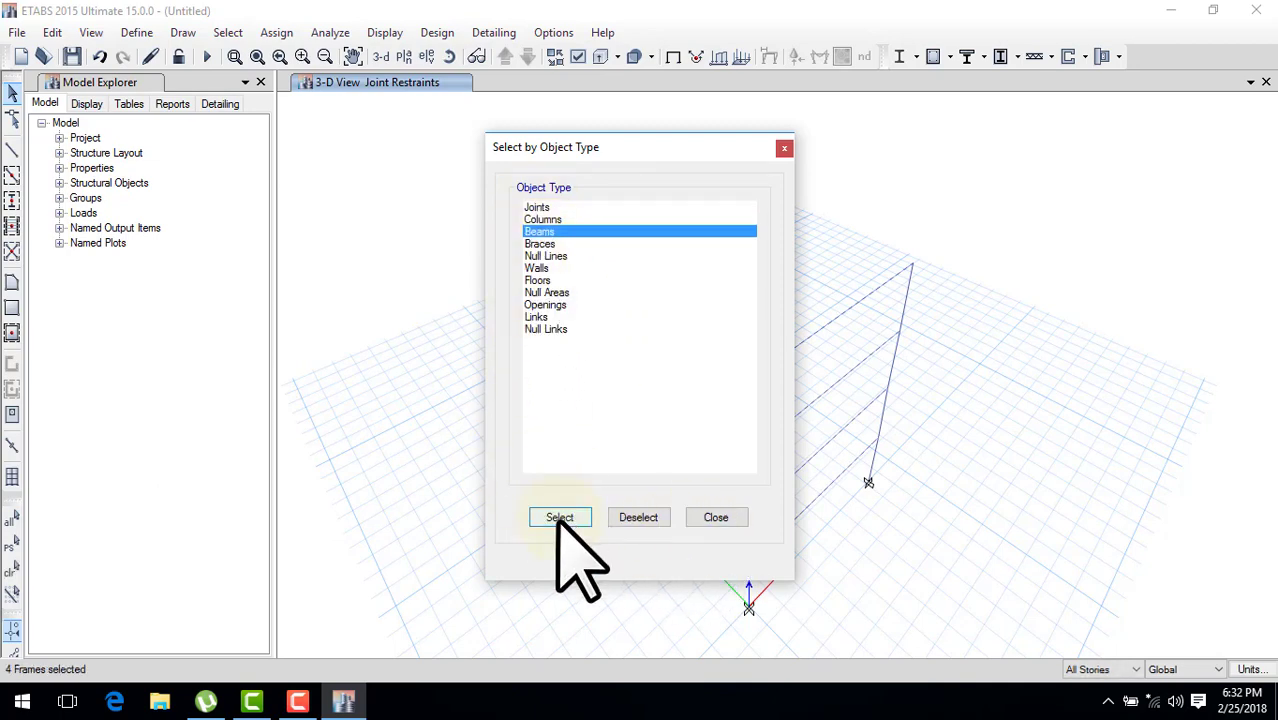
{"action": "mouse_move", "coordinate": [551, 330]}
{"action": "left_mouse_down"}
{"action": "mouse_move", "coordinate": [560, 502]}
{"action": "mouse_move", "coordinate": [583, 475]}
{"action": "left_mouse_up"}
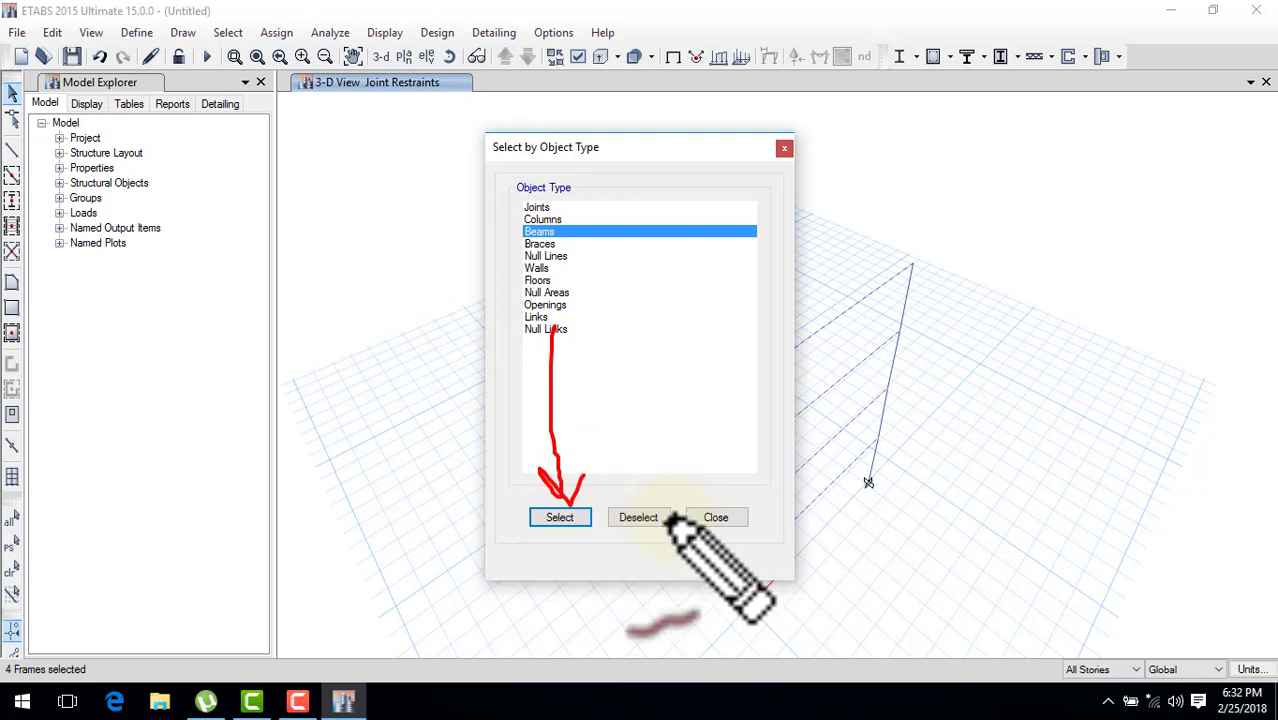
{"action": "left_click", "coordinate": [714, 519]}
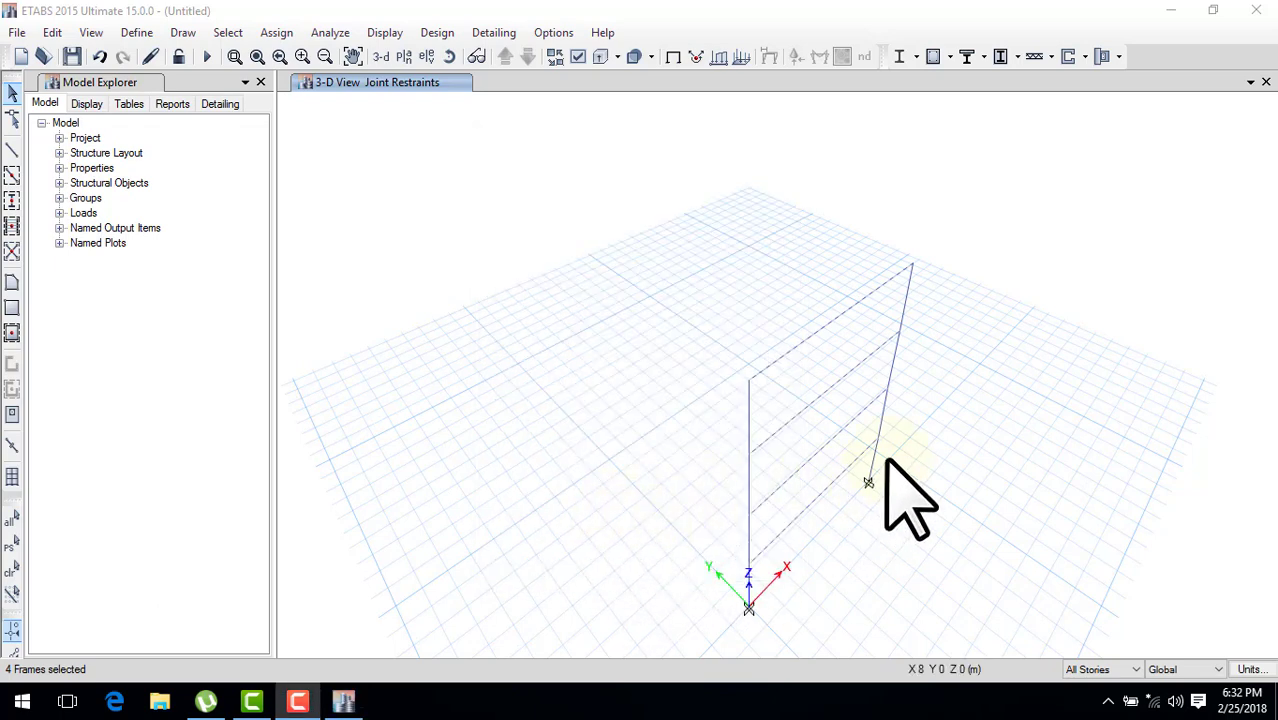
Step: Open hinge assignment for the four beams, with Auto hinge at relative distance 0.05
{"action": "left_click", "coordinate": [282, 36]}
{"action": "mouse_move", "coordinate": [305, 80]}
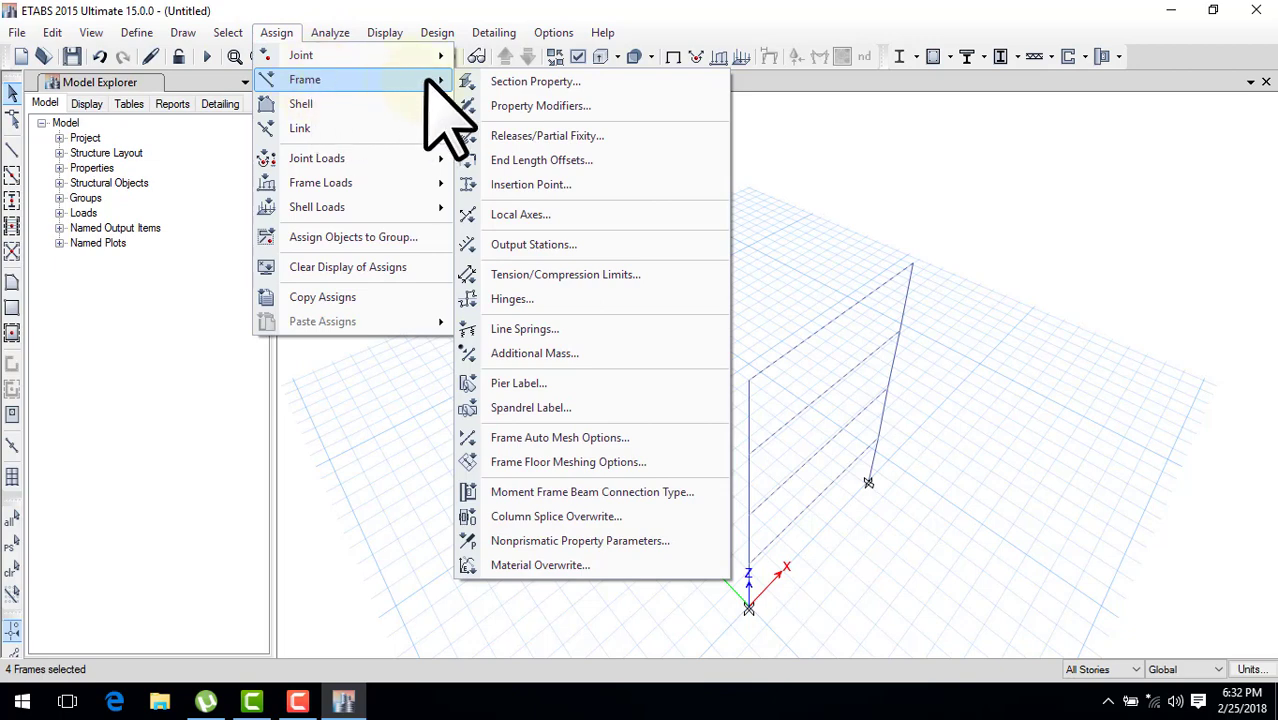
{"action": "left_click", "coordinate": [527, 303]}
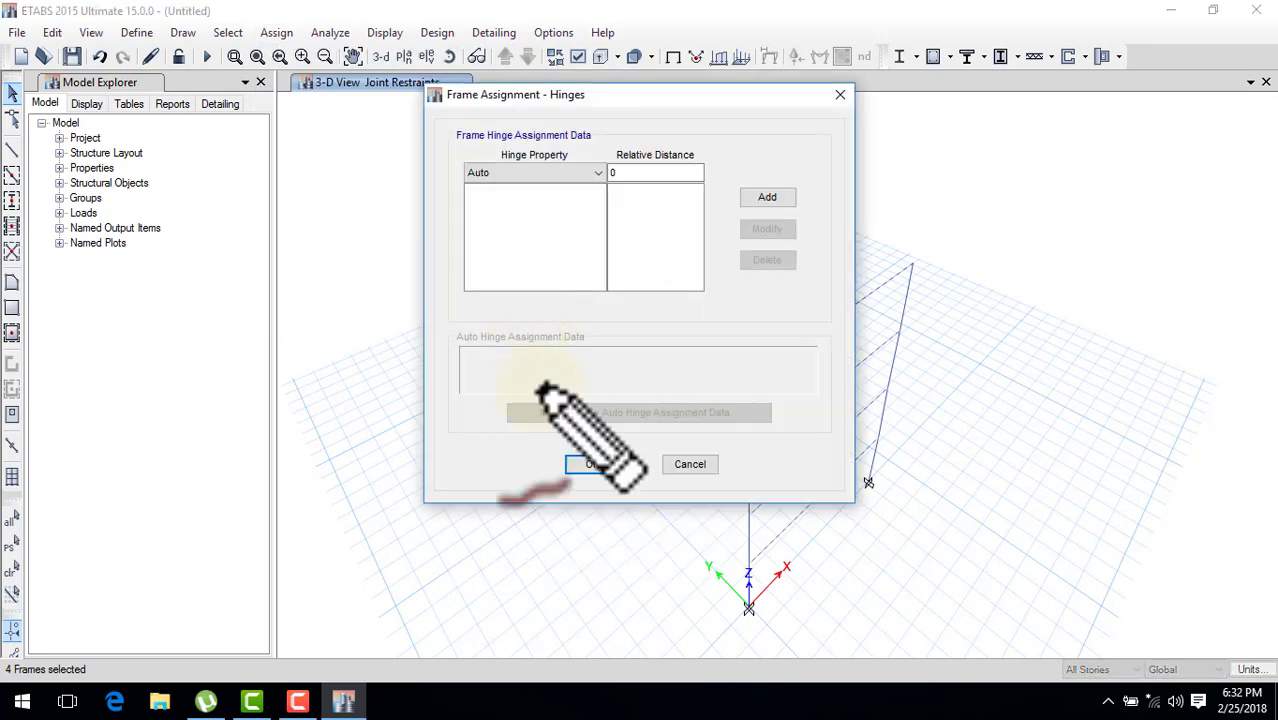
{"action": "left_click_drag", "start_coordinate": [684, 364], "coordinate": [982, 362]}
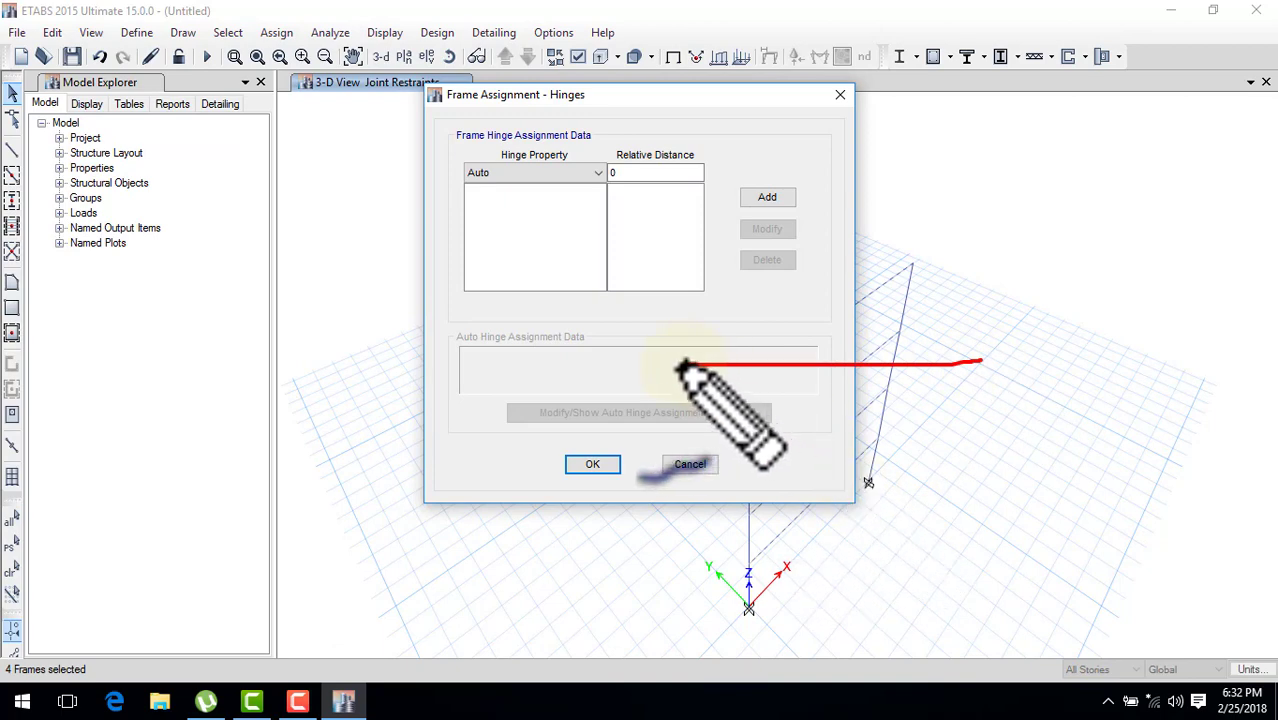
{"action": "mouse_move", "coordinate": [676, 376]}
{"action": "left_mouse_down"}
{"action": "mouse_move", "coordinate": [684, 365]}
{"action": "mouse_move", "coordinate": [672, 386]}
{"action": "left_mouse_up"}
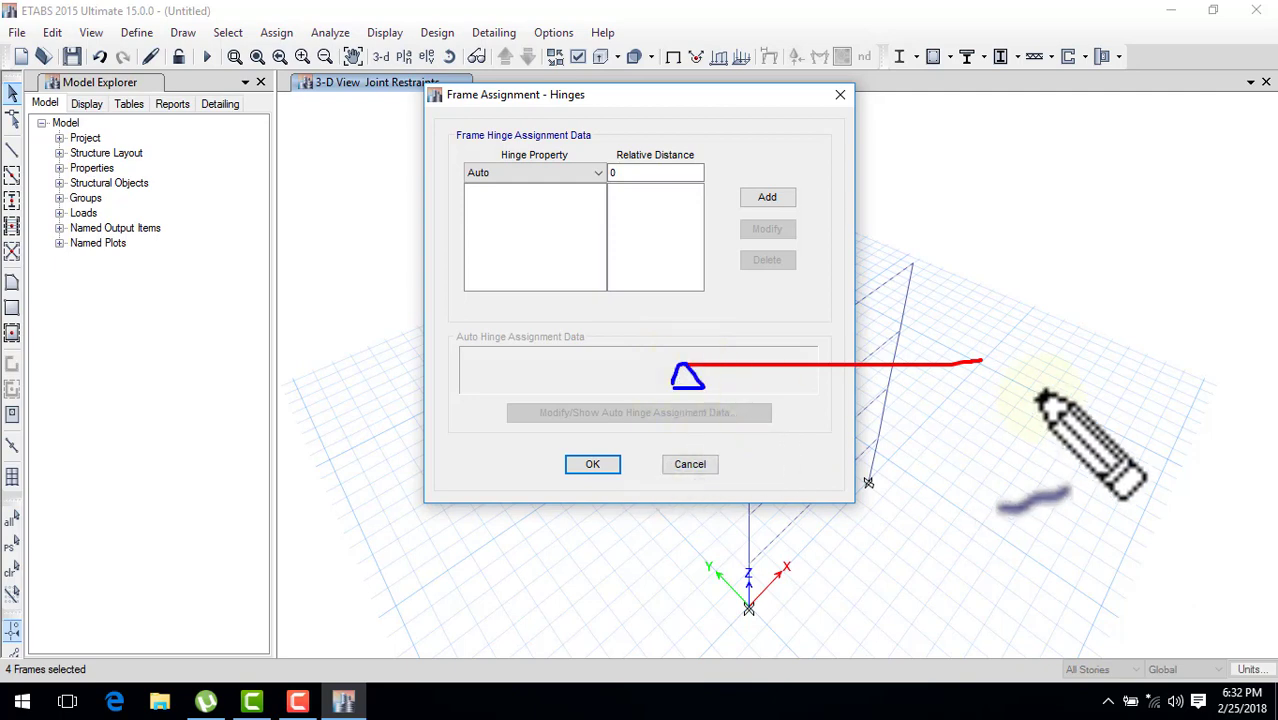
{"action": "left_click_drag", "start_coordinate": [977, 344], "coordinate": [980, 380]}
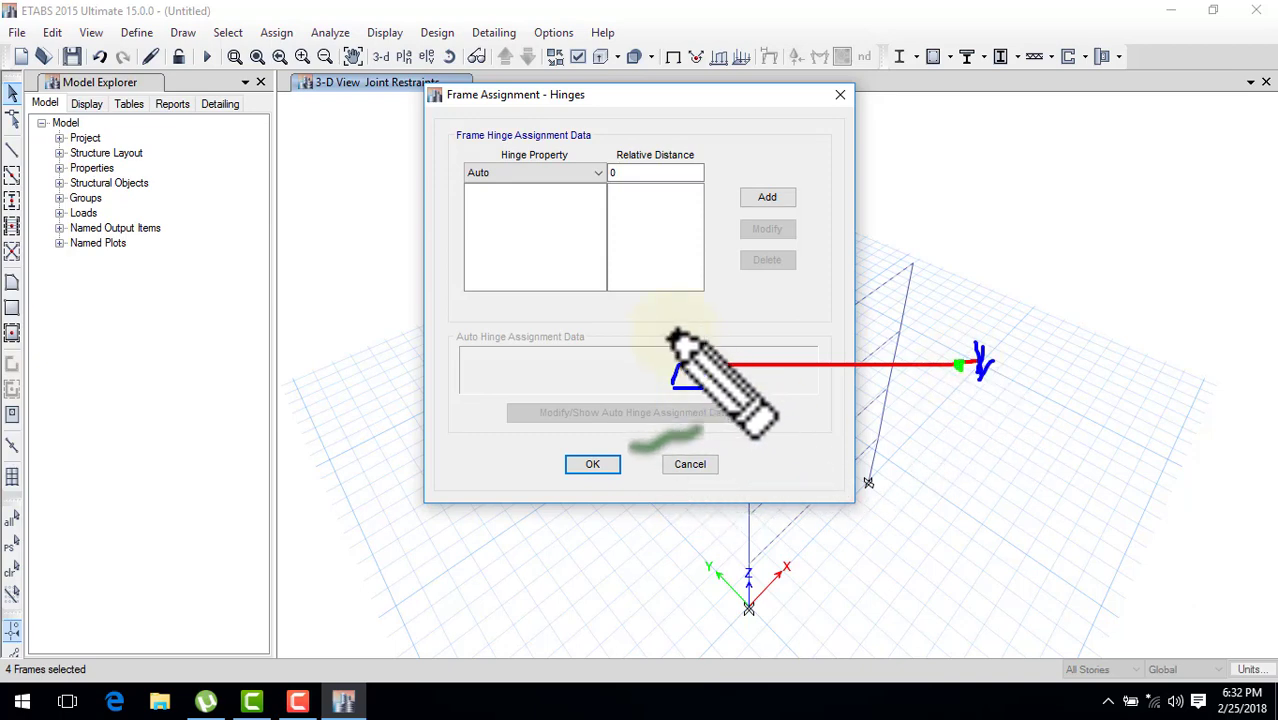
Step: Sketch the near-start and far-end hinge locations on screen, then clear the annotations
{"action": "left_click_drag", "start_coordinate": [673, 340], "coordinate": [716, 322]}
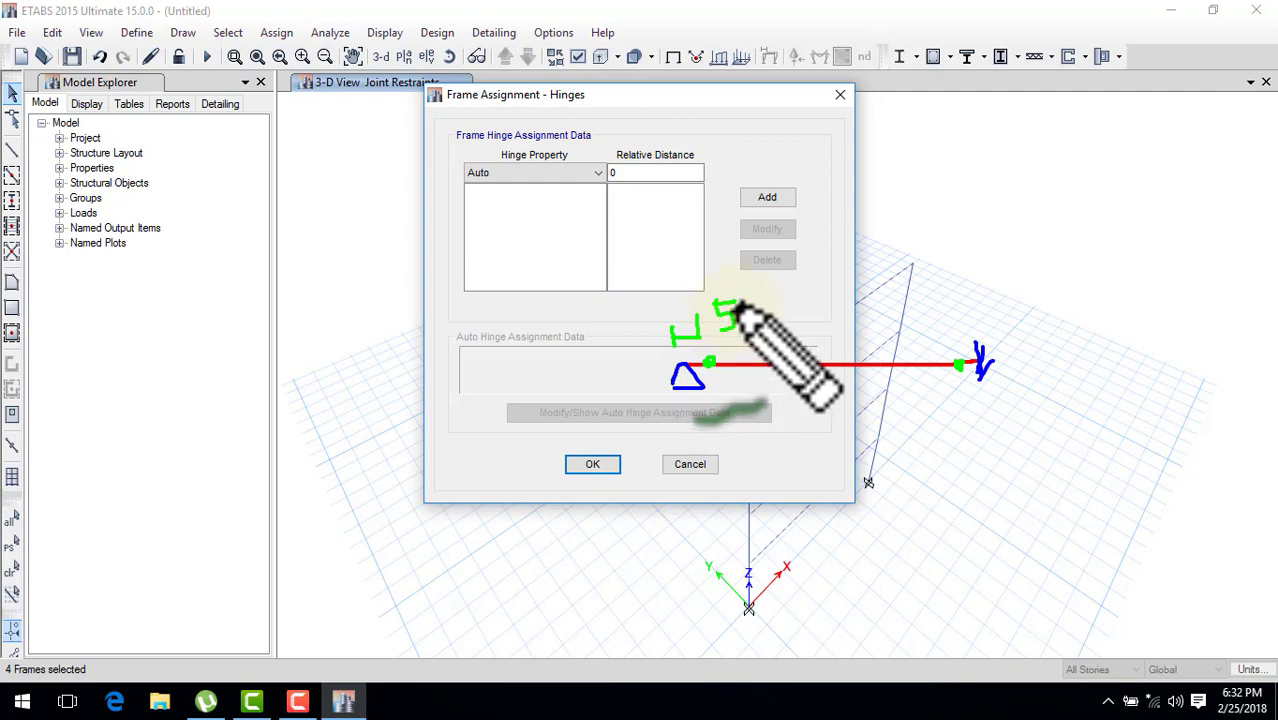
{"action": "left_click_drag", "start_coordinate": [766, 287], "coordinate": [752, 332]}
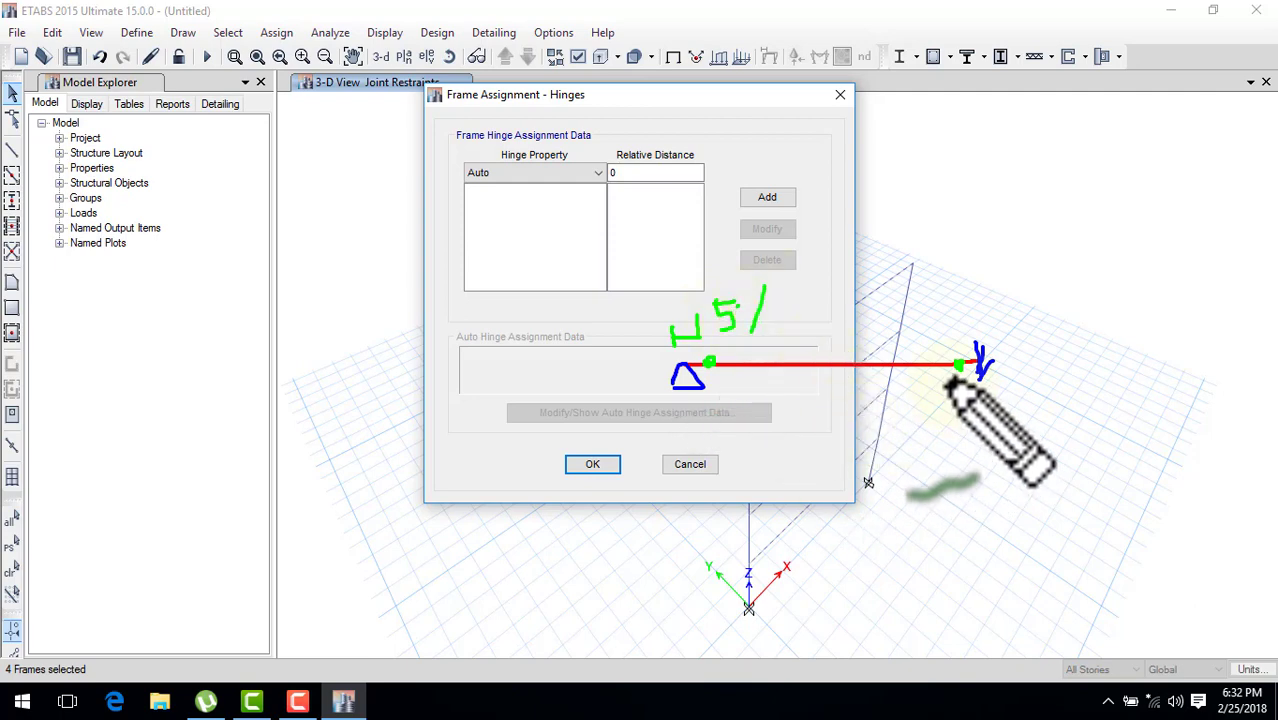
{"action": "mouse_move", "coordinate": [680, 417]}
{"action": "left_mouse_down"}
{"action": "mouse_move", "coordinate": [958, 412]}
{"action": "mouse_move", "coordinate": [965, 428]}
{"action": "mouse_move", "coordinate": [1008, 438]}
{"action": "mouse_move", "coordinate": [1046, 418]}
{"action": "mouse_move", "coordinate": [1020, 440]}
{"action": "left_mouse_up"}
{"action": "left_click_drag", "start_coordinate": [1108, 373], "coordinate": [1088, 440]}
{"action": "mouse_move", "coordinate": [1012, 326]}
{"action": "left_mouse_down"}
{"action": "mouse_move", "coordinate": [953, 318]}
{"action": "mouse_move", "coordinate": [957, 330]}
{"action": "left_mouse_up"}
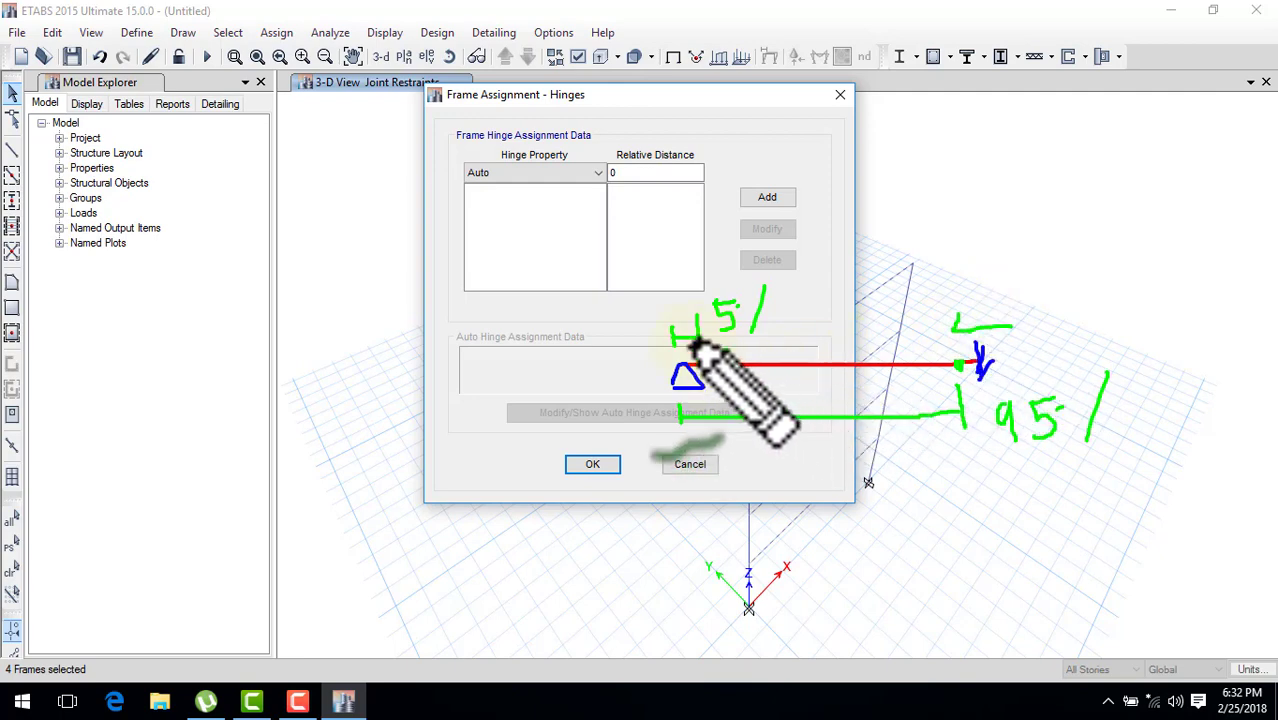
{"action": "left_click_drag", "start_coordinate": [692, 347], "coordinate": [742, 360]}
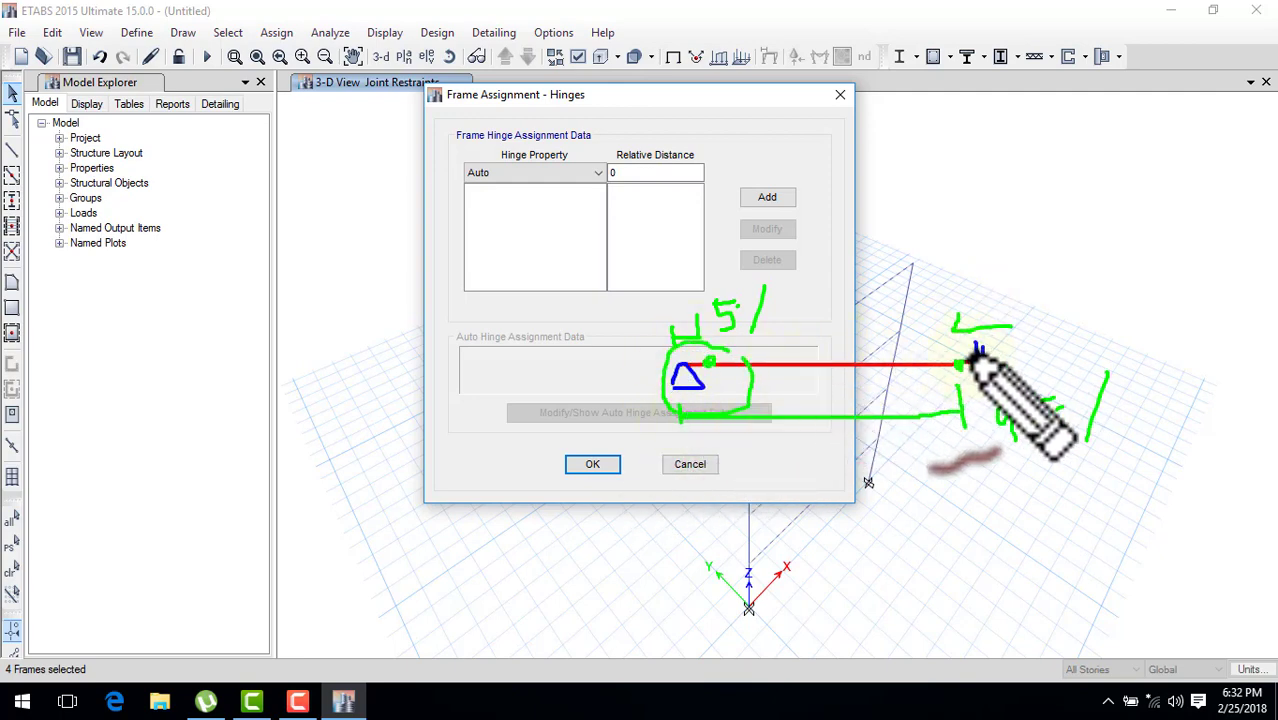
{"action": "left_click_drag", "start_coordinate": [958, 328], "coordinate": [990, 357]}
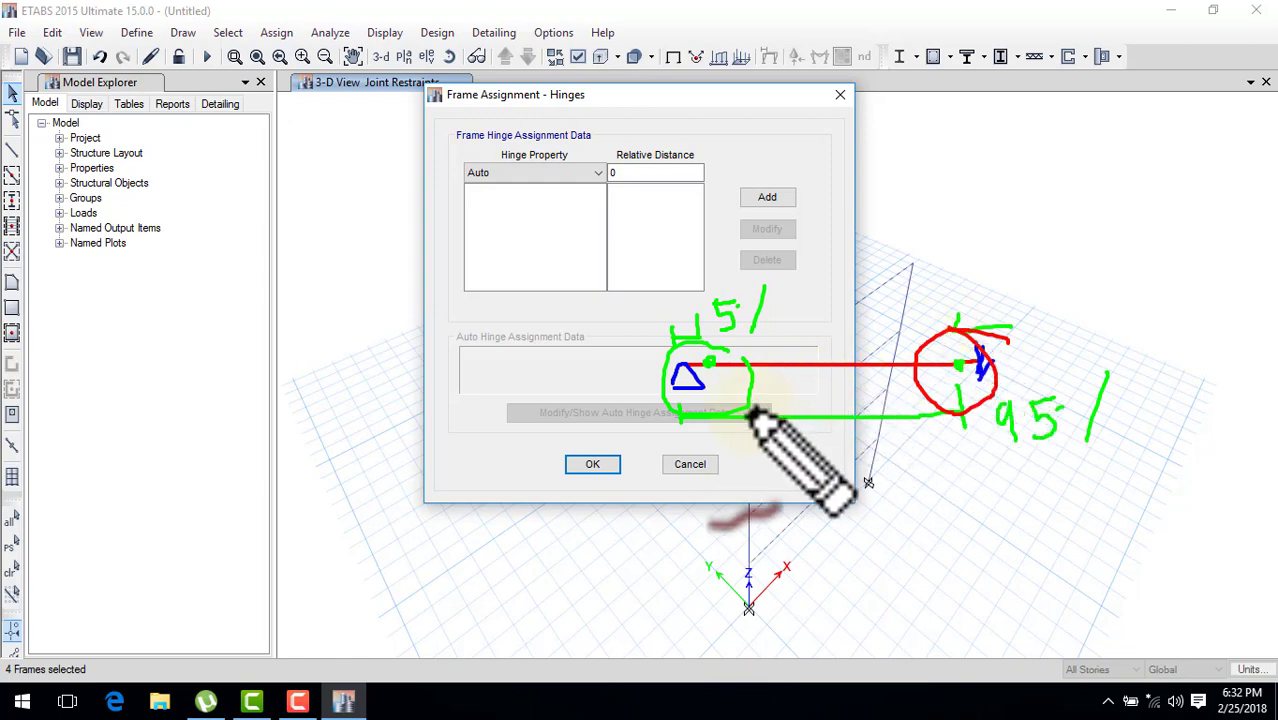
{"action": "key", "text": "Escape"}
{"action": "type", "text": ".05"}
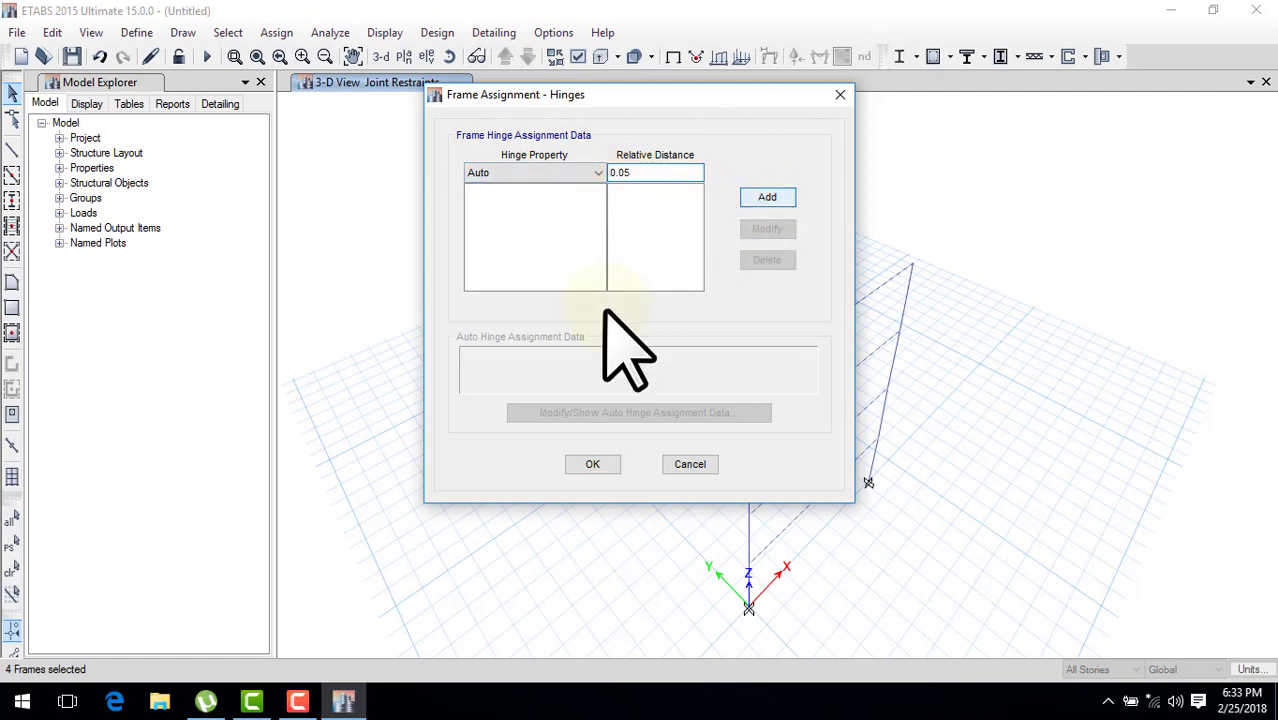
Step: Define the 0.05 auto hinge as ASCE 41-13 Table 10-7, M3, V from push x
{"action": "left_click", "coordinate": [766, 197]}
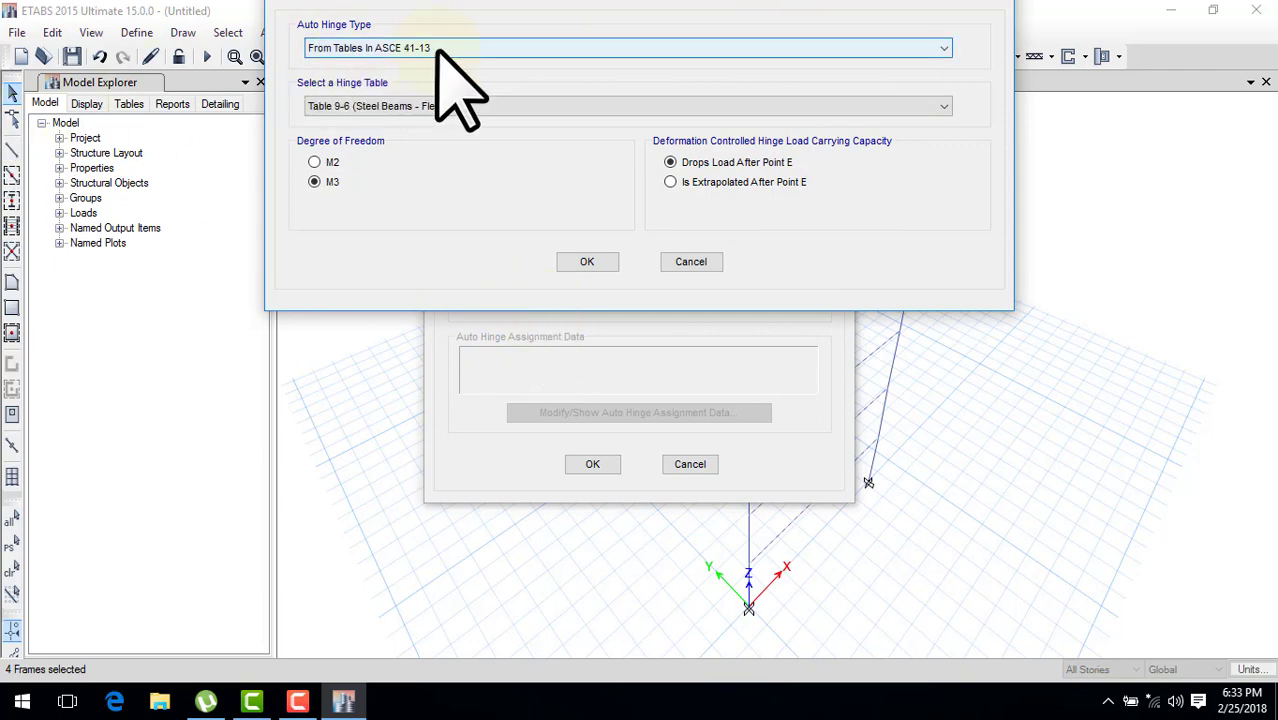
{"action": "left_click", "coordinate": [386, 110]}
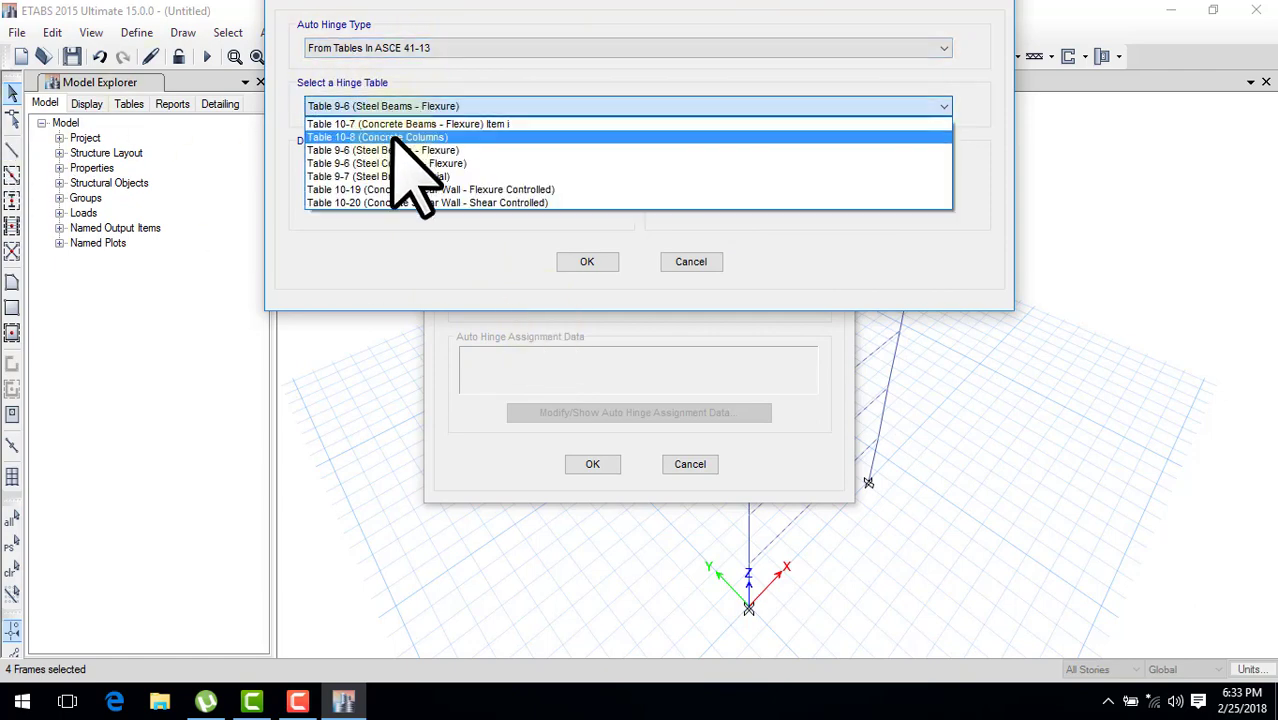
{"action": "left_click", "coordinate": [392, 124]}
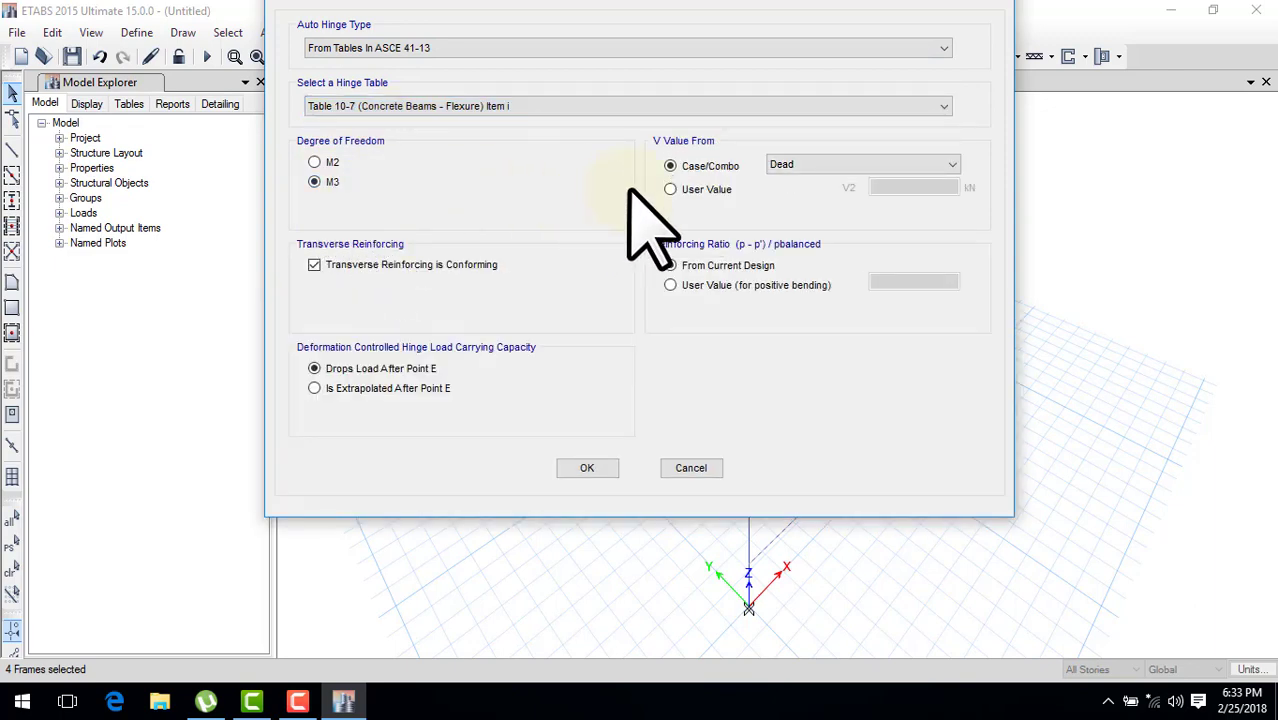
{"action": "left_click", "coordinate": [779, 165]}
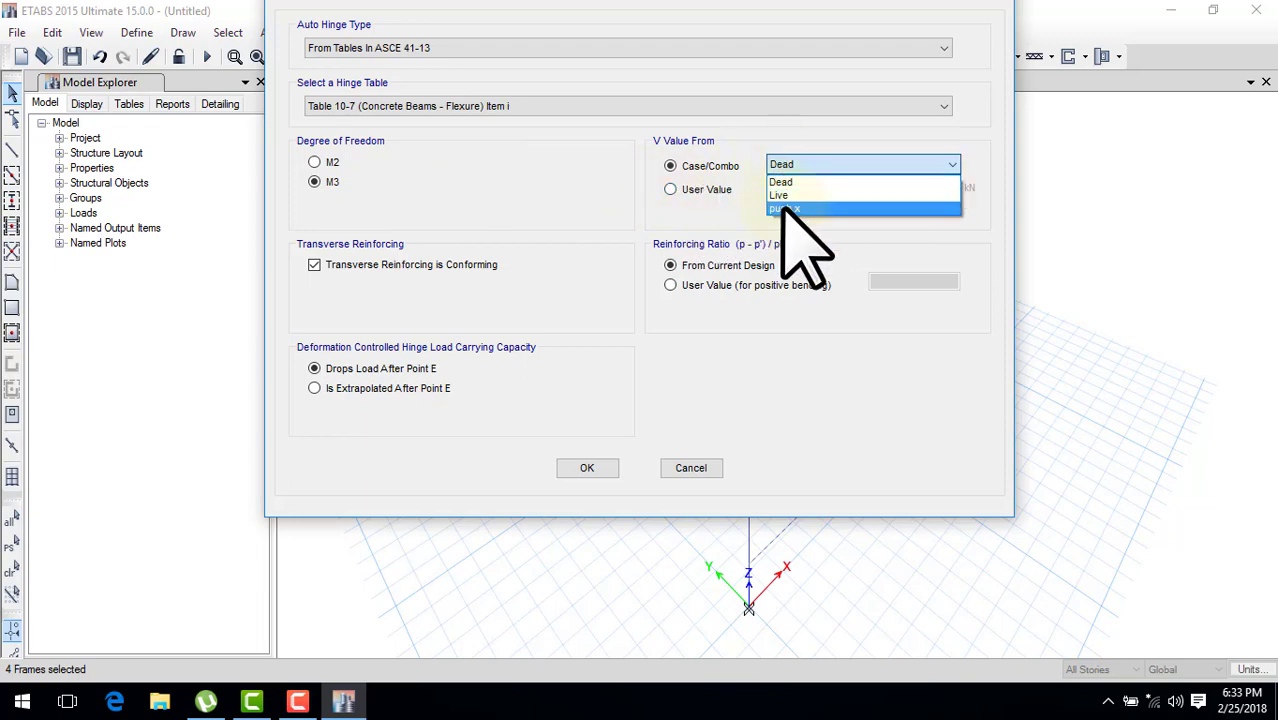
{"action": "left_click", "coordinate": [785, 209]}
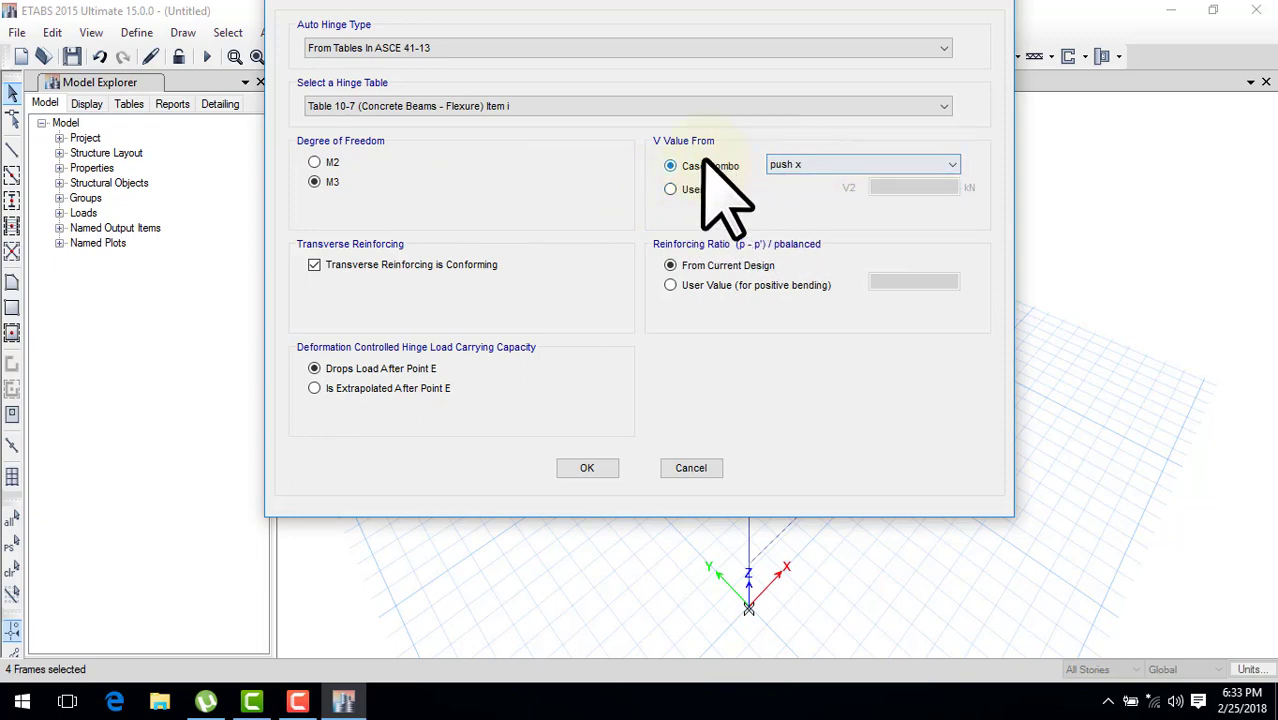
{"action": "key", "text": "ctrl+2"}
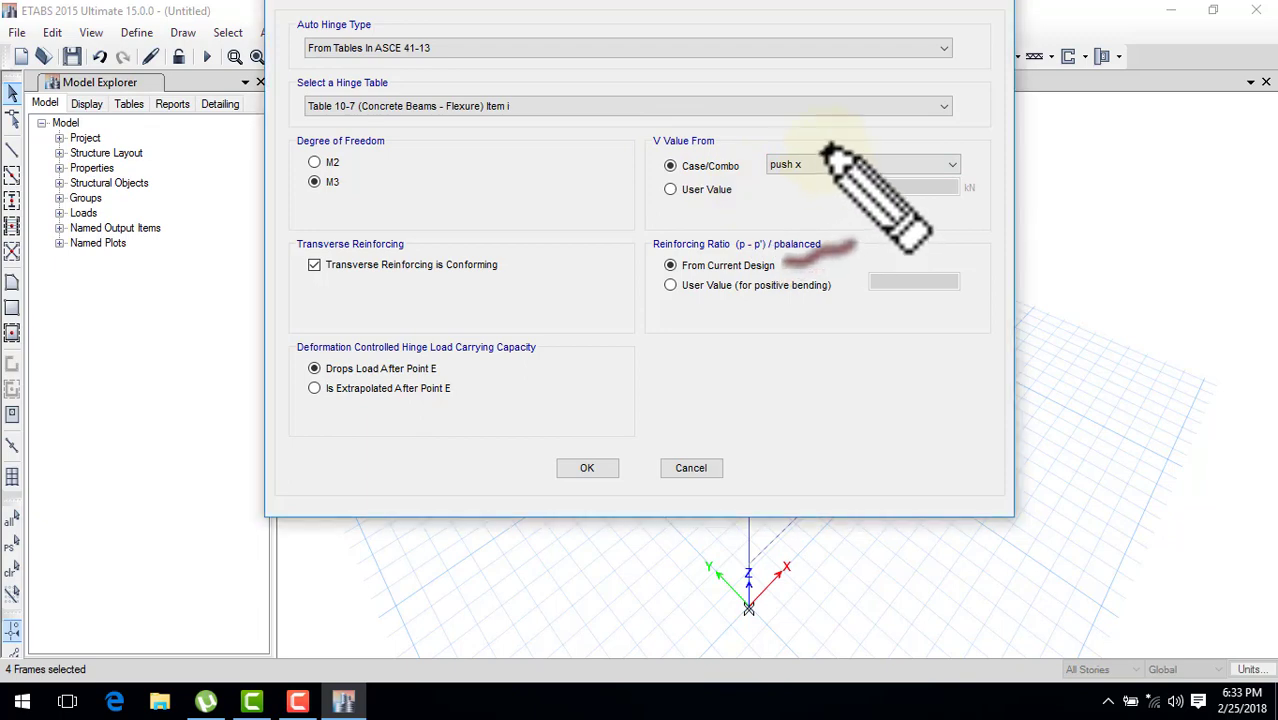
{"action": "mouse_move", "coordinate": [828, 147]}
{"action": "left_mouse_down"}
{"action": "mouse_move", "coordinate": [656, 183]}
{"action": "mouse_move", "coordinate": [813, 170]}
{"action": "left_mouse_up"}
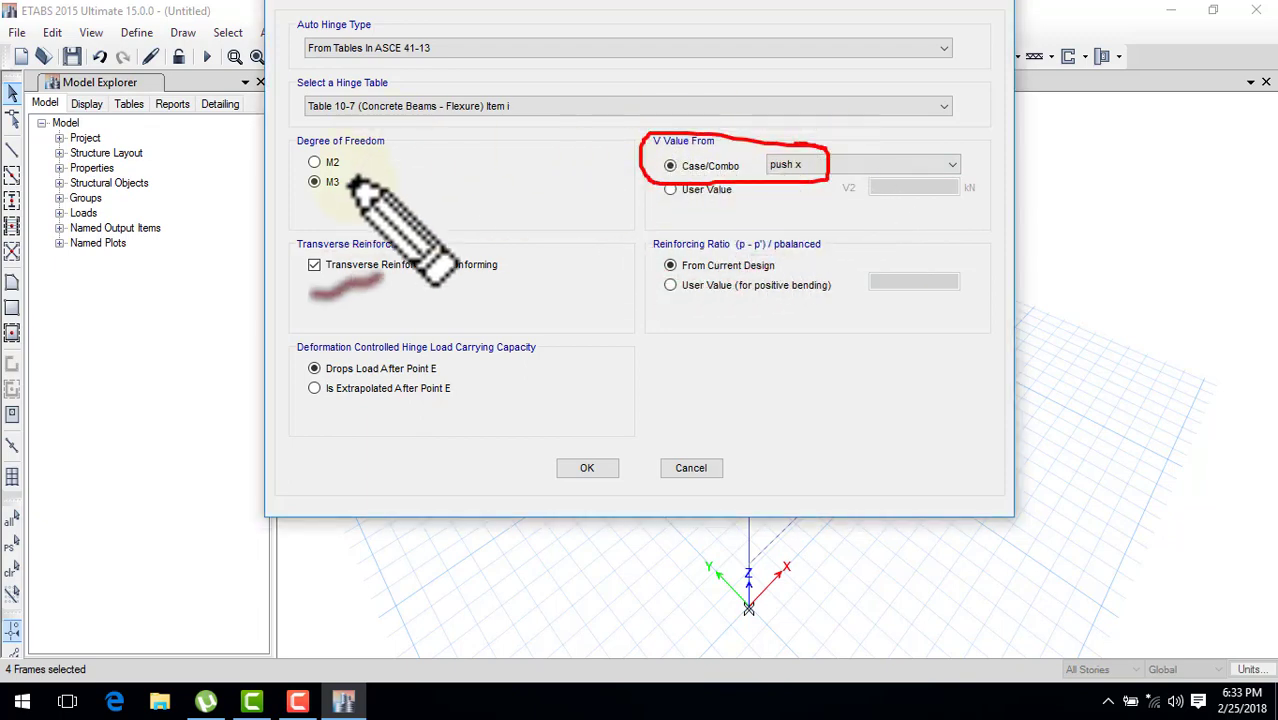
{"action": "mouse_move", "coordinate": [340, 172]}
{"action": "left_mouse_down"}
{"action": "mouse_move", "coordinate": [298, 181]}
{"action": "mouse_move", "coordinate": [348, 180]}
{"action": "left_mouse_up"}
{"action": "mouse_move", "coordinate": [525, 88]}
{"action": "left_mouse_down"}
{"action": "mouse_move", "coordinate": [302, 110]}
{"action": "mouse_move", "coordinate": [488, 75]}
{"action": "mouse_move", "coordinate": [528, 140]}
{"action": "left_mouse_up"}
{"action": "left_click_drag", "start_coordinate": [478, 38], "coordinate": [466, 58]}
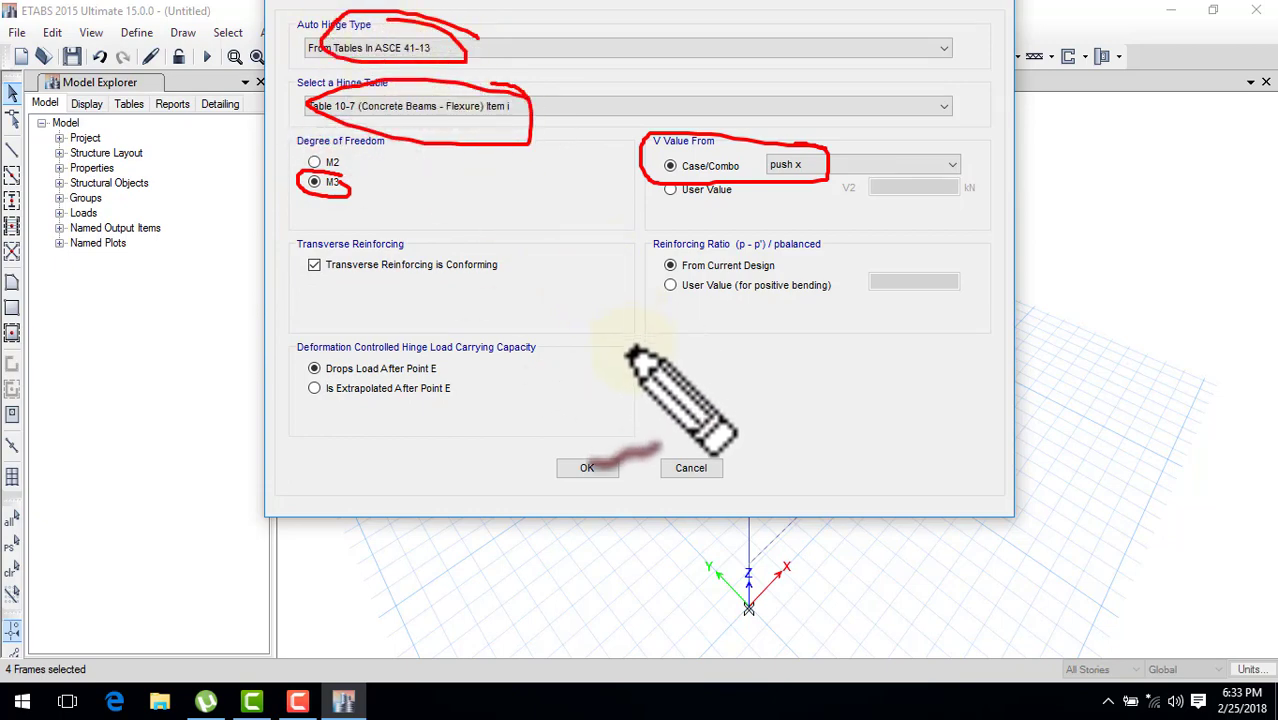
{"action": "left_click", "coordinate": [587, 467]}
{"action": "type", "text": "0.95"}
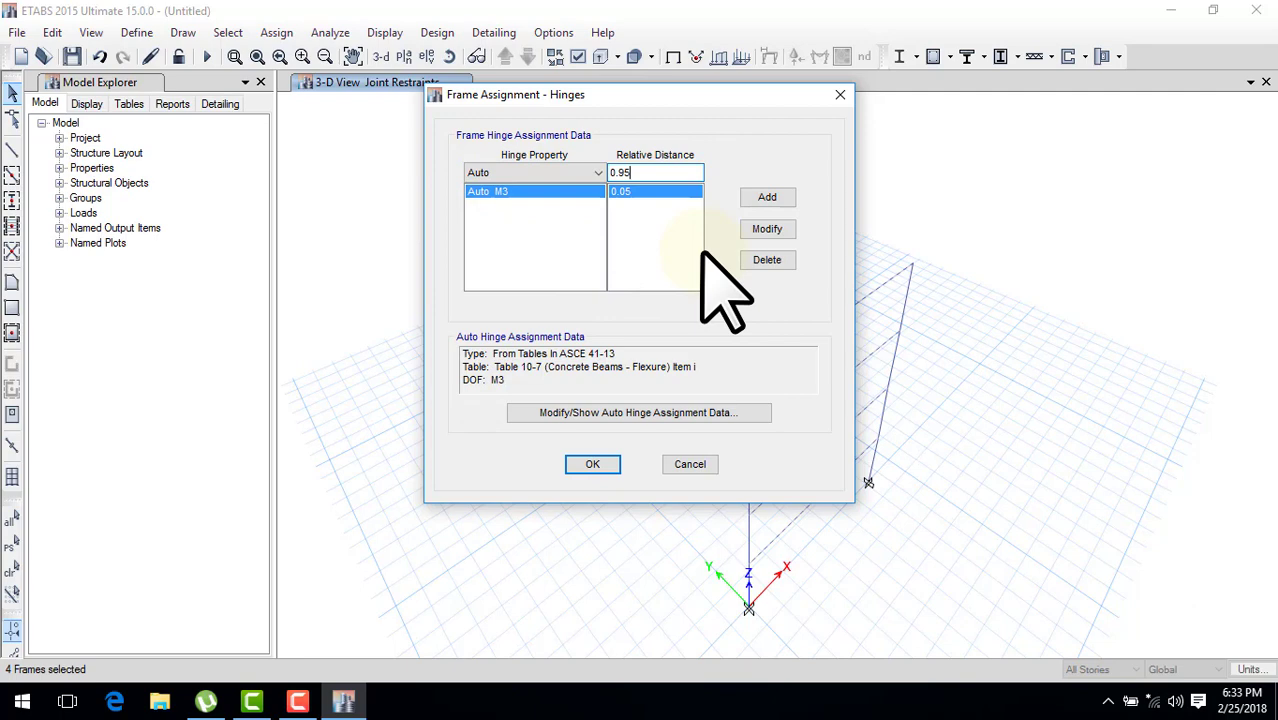
Step: Add the matching hinge at 0.95 and apply both hinges to the four beams
{"action": "left_click", "coordinate": [764, 197]}
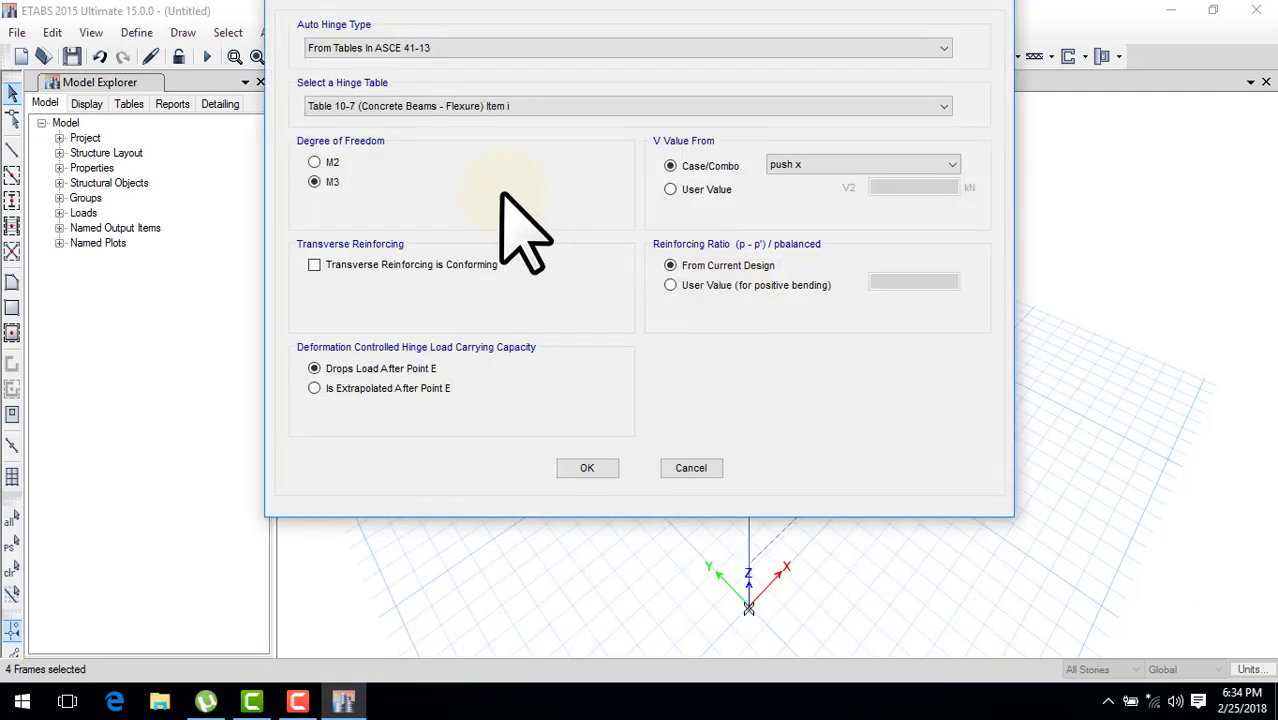
{"action": "left_click_drag", "start_coordinate": [900, 297], "coordinate": [970, 282]}
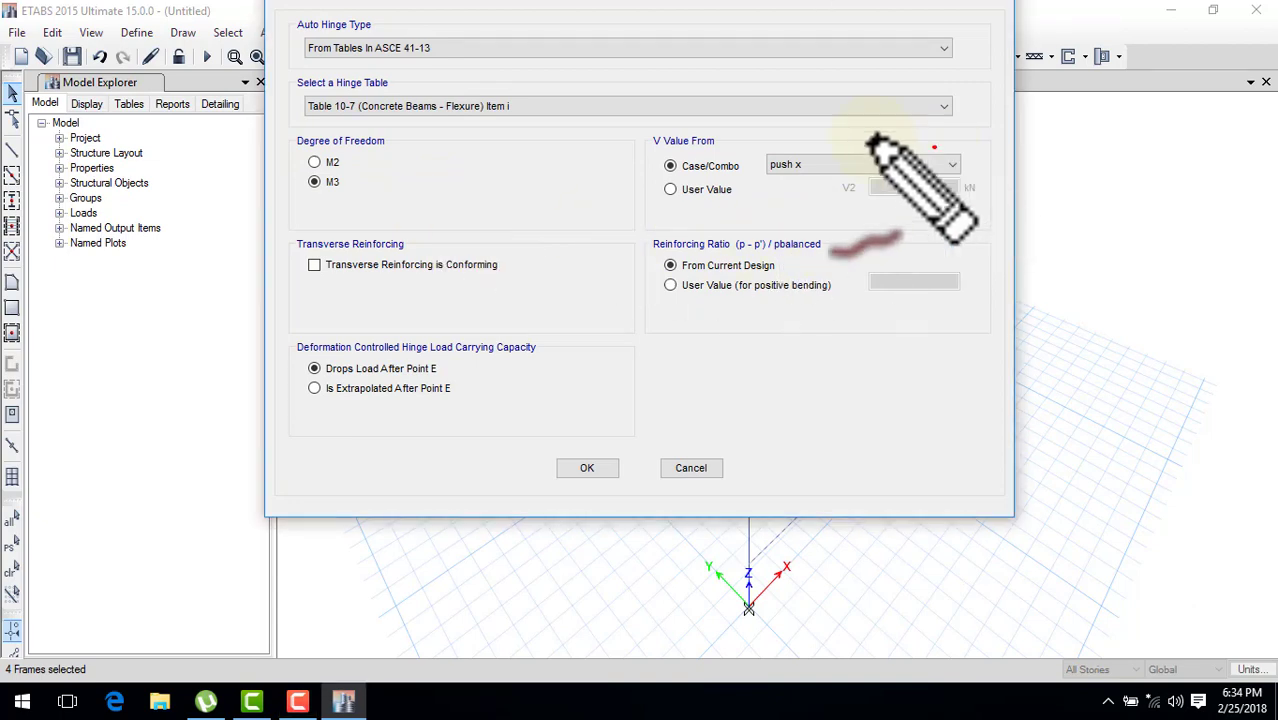
{"action": "left_click_drag", "start_coordinate": [938, 150], "coordinate": [935, 184]}
{"action": "left_click_drag", "start_coordinate": [375, 177], "coordinate": [405, 182]}
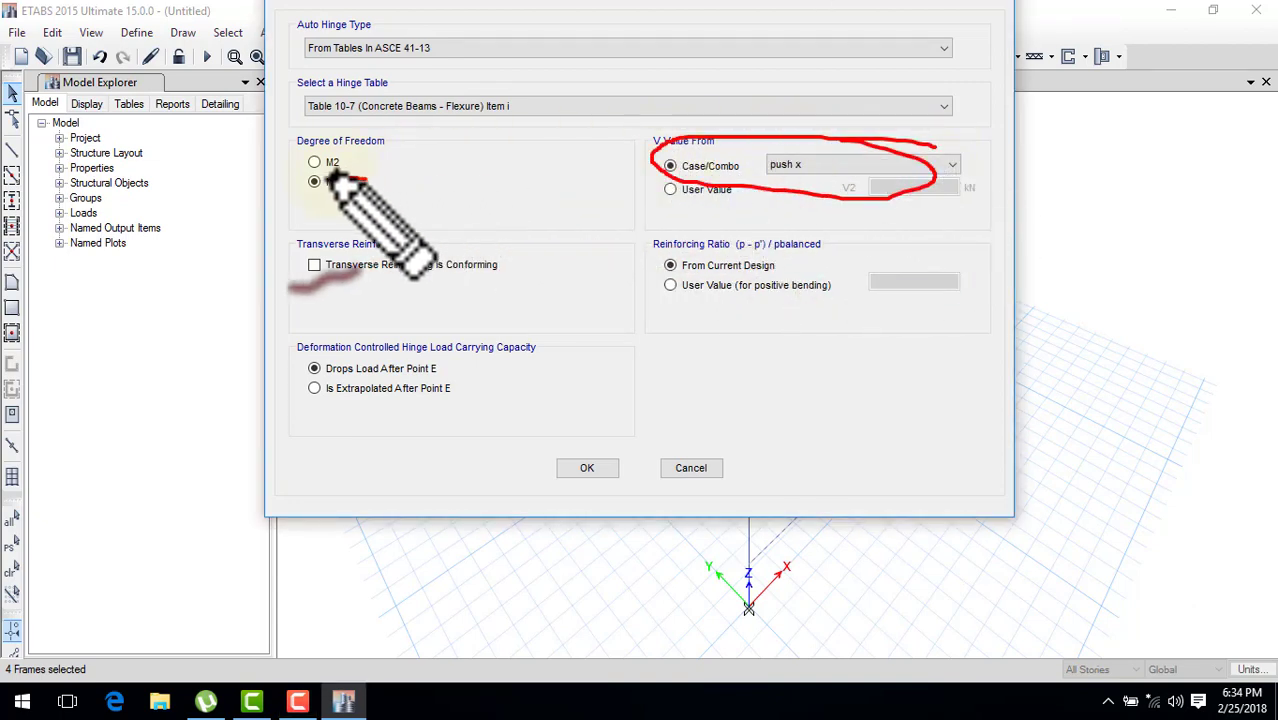
{"action": "left_click_drag", "start_coordinate": [535, 104], "coordinate": [480, 137]}
{"action": "mouse_move", "coordinate": [625, 120]}
{"action": "left_mouse_down"}
{"action": "mouse_move", "coordinate": [472, 46]}
{"action": "mouse_move", "coordinate": [262, 22]}
{"action": "mouse_move", "coordinate": [478, 42]}
{"action": "left_mouse_up"}
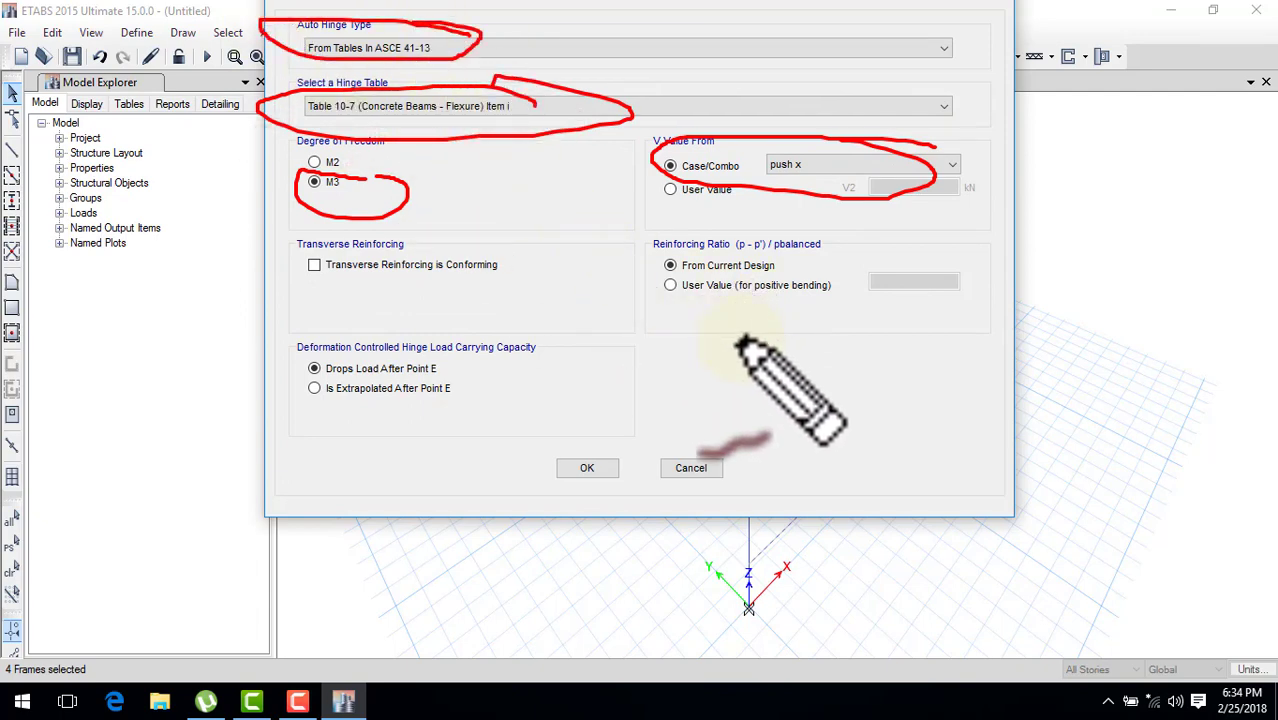
{"action": "key", "text": "Escape"}
{"action": "left_click", "coordinate": [587, 468]}
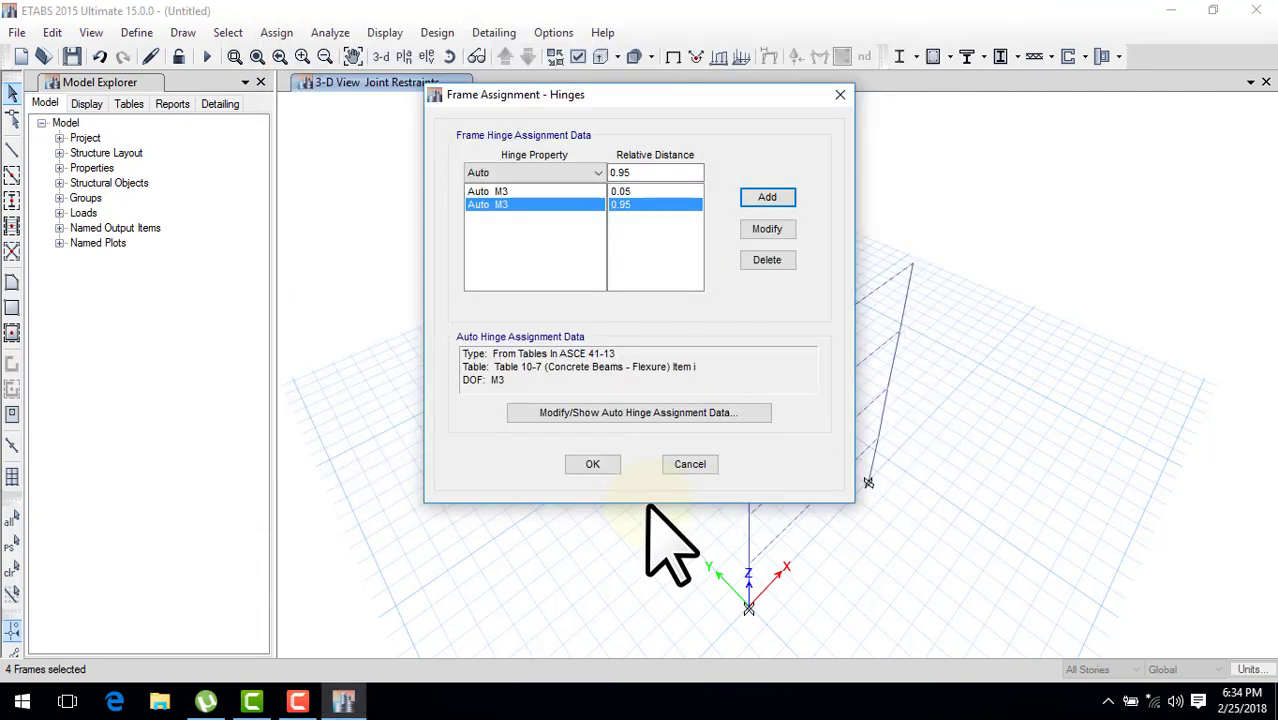
{"action": "left_click", "coordinate": [600, 465]}
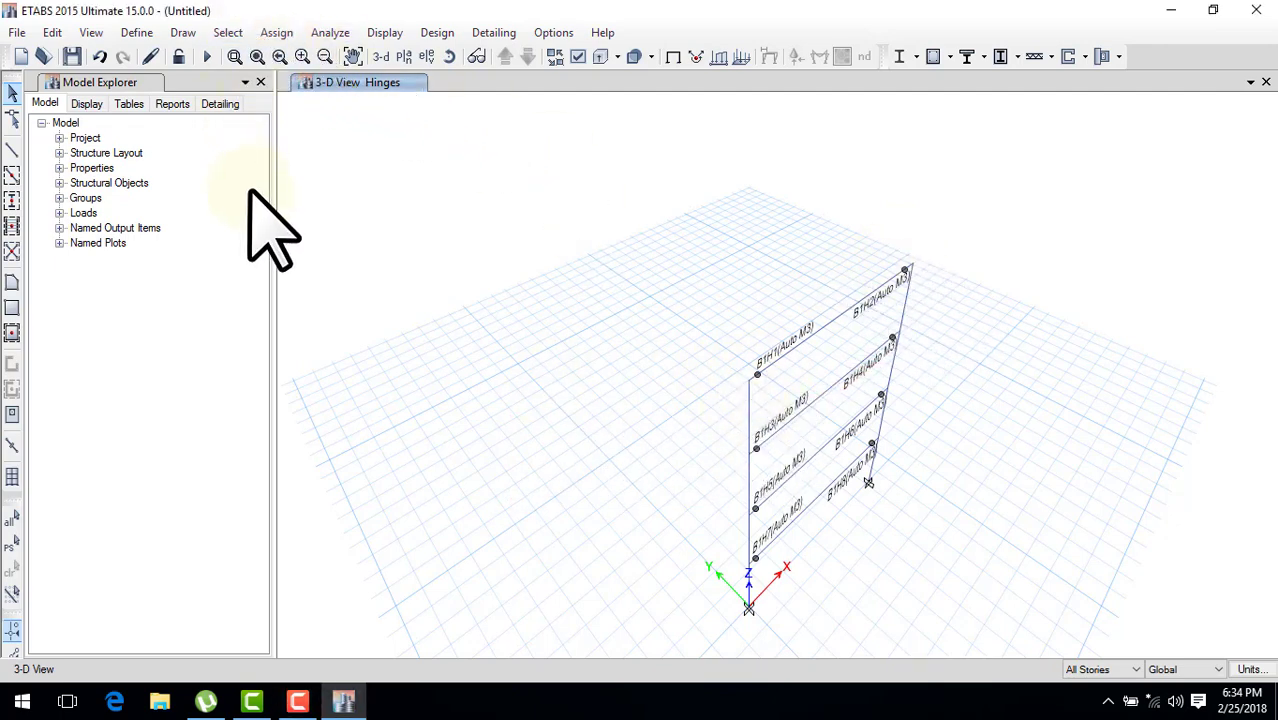
Step: Select the eight columns by object type for hinge assignment
{"action": "left_click", "coordinate": [228, 33]}
{"action": "mouse_move", "coordinate": [257, 56]}
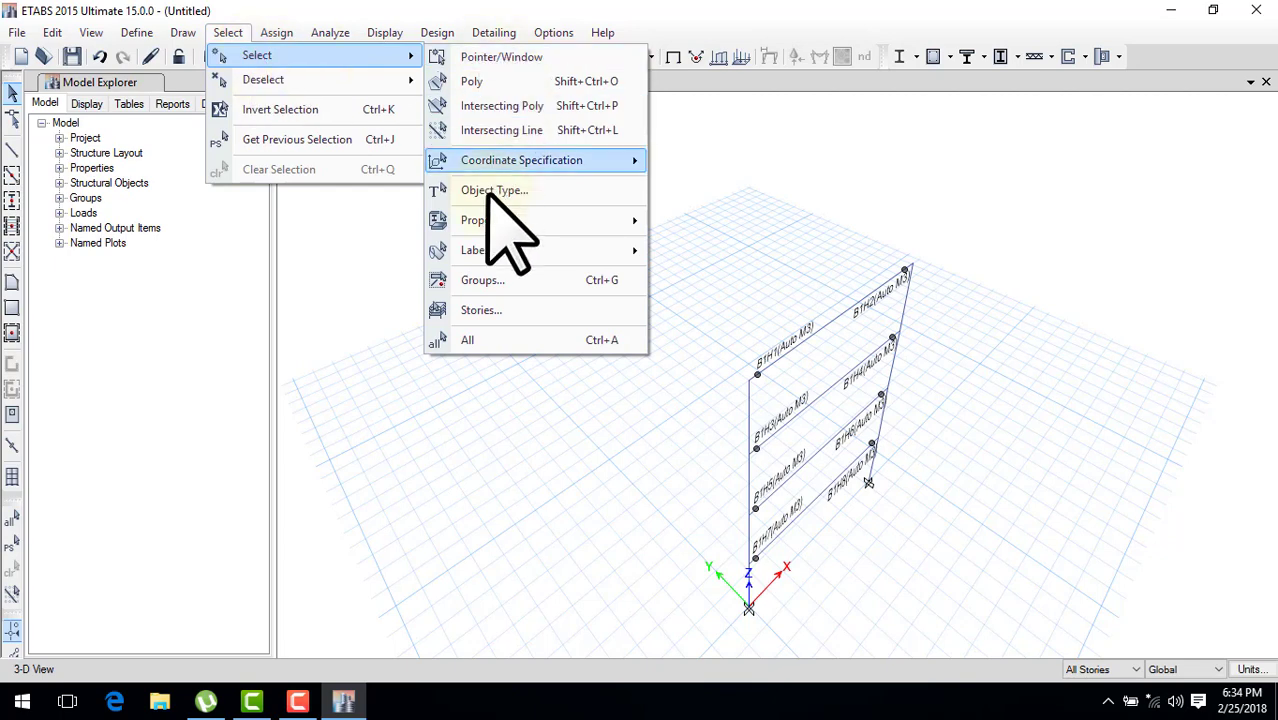
{"action": "left_click", "coordinate": [492, 190]}
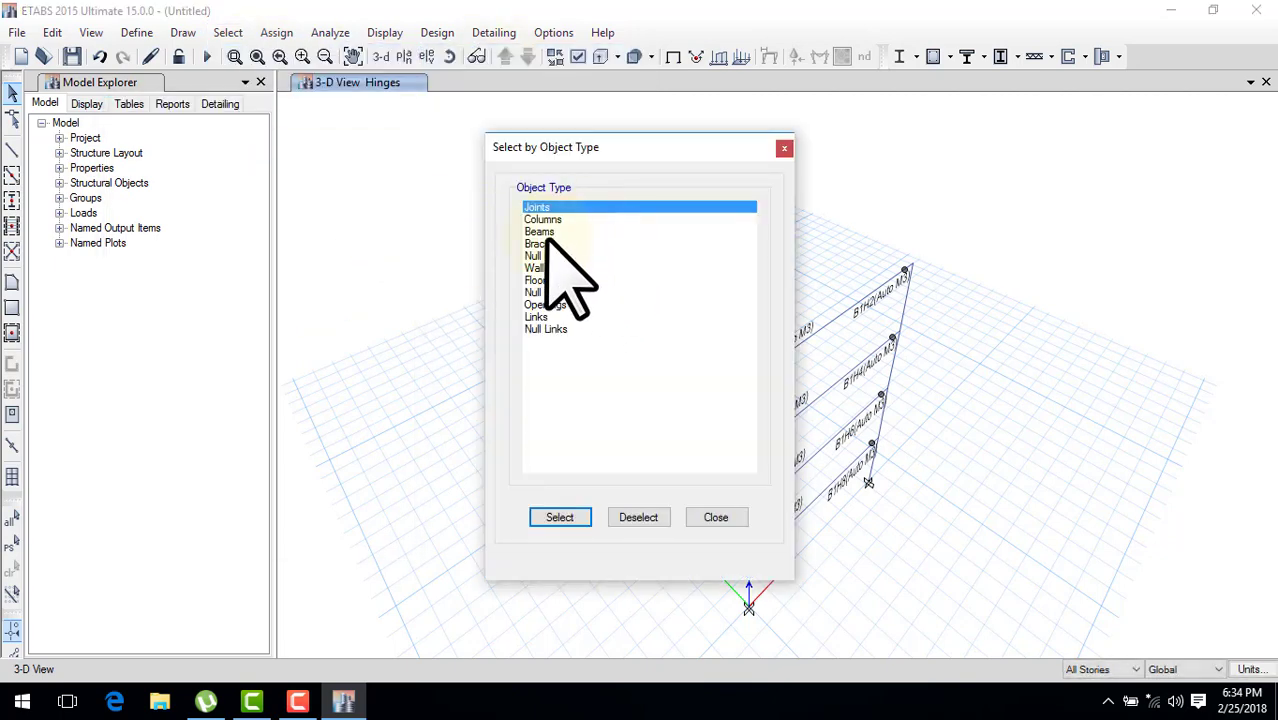
{"action": "left_click", "coordinate": [540, 231]}
{"action": "left_click", "coordinate": [562, 517]}
{"action": "left_click", "coordinate": [715, 517]}
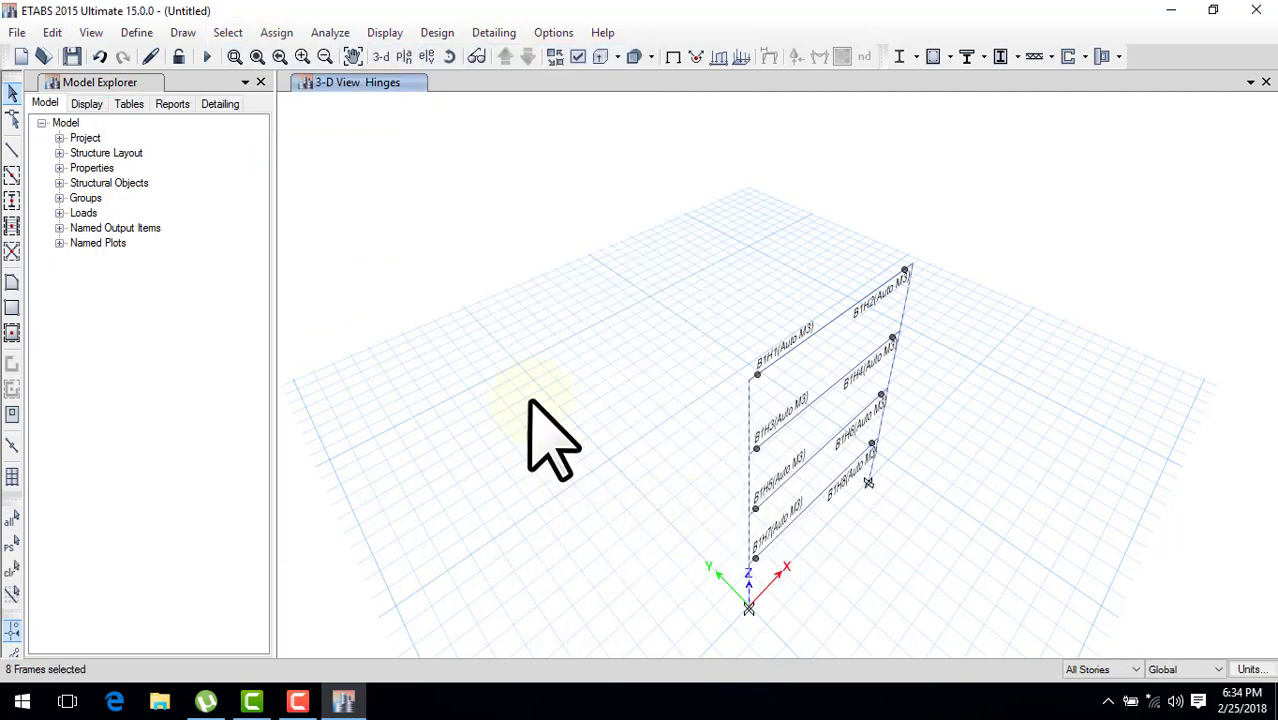
{"action": "left_click", "coordinate": [278, 32]}
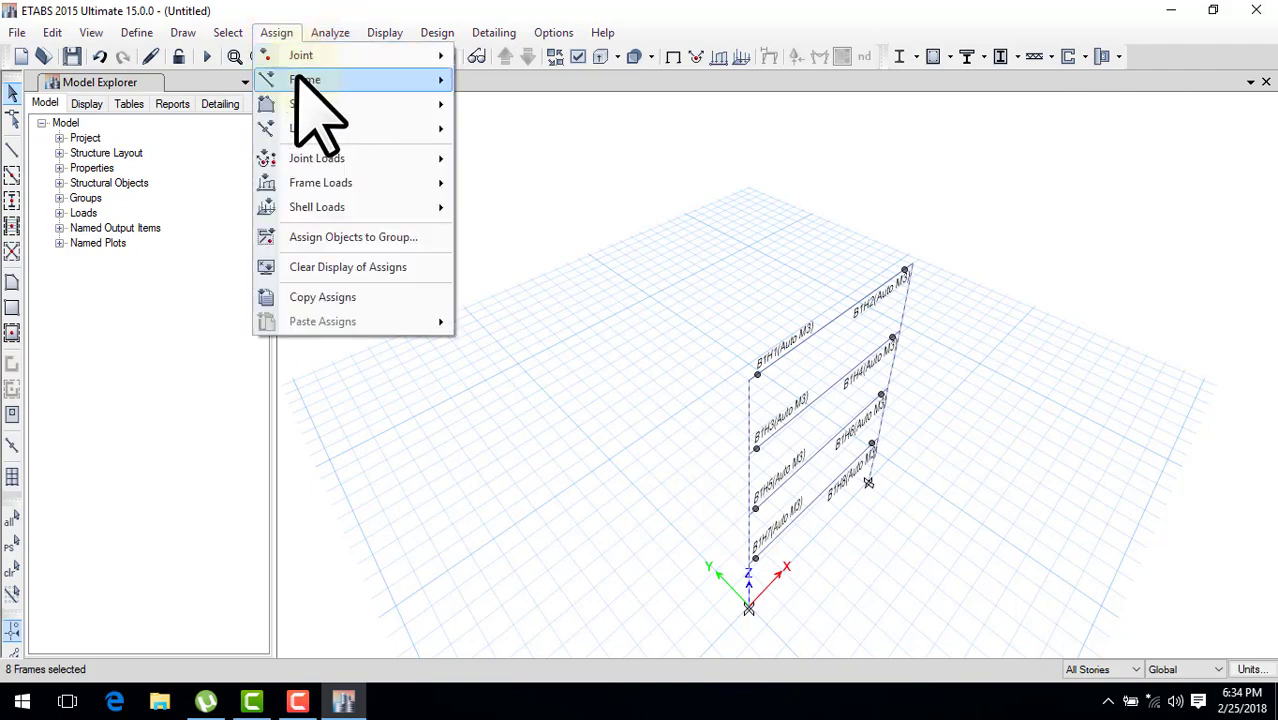
{"action": "mouse_move", "coordinate": [305, 80]}
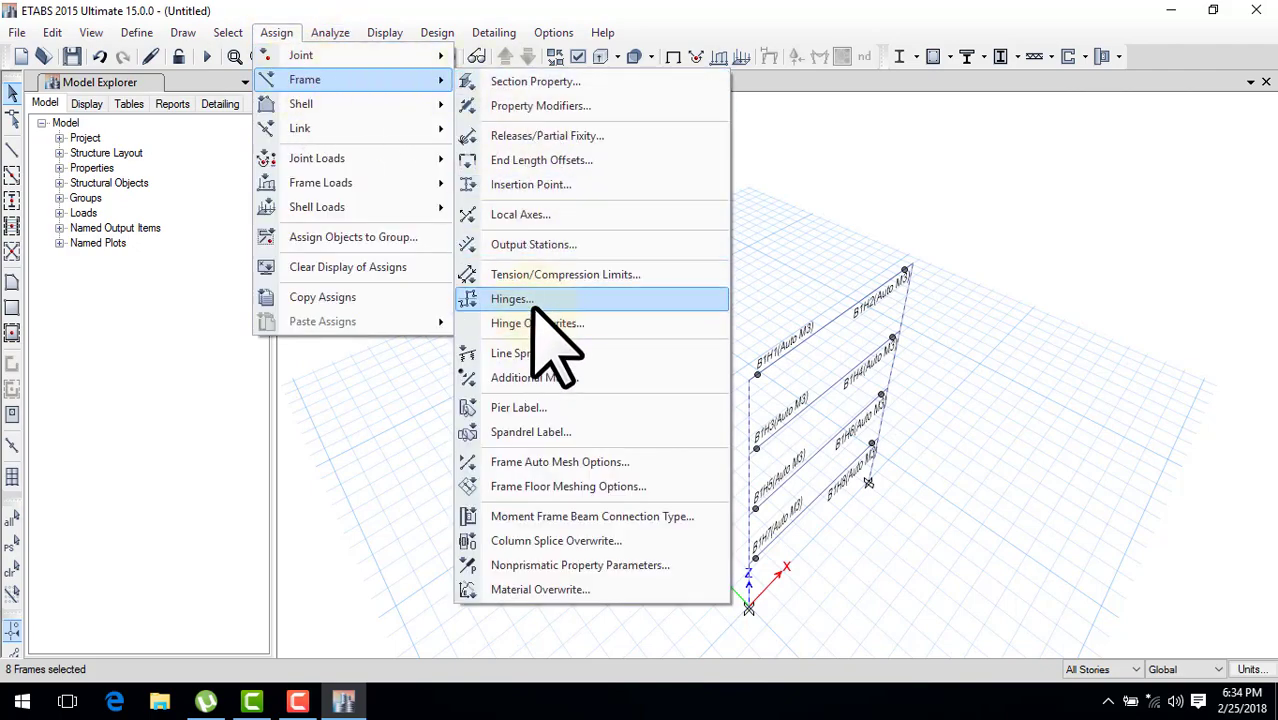
{"action": "left_click", "coordinate": [555, 340]}
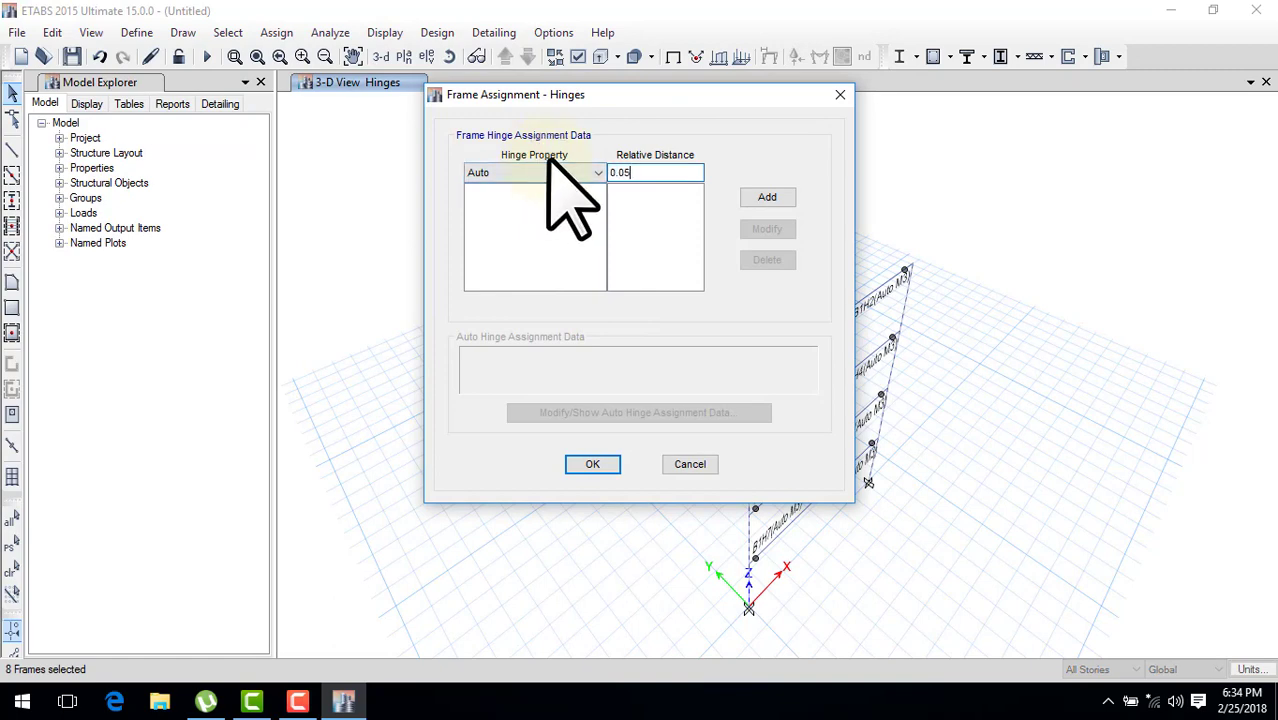
Step: Set the auto hinge to ASCE 41-13 Table 10-8, P-M2-M3, with P and V from push x
{"action": "left_click", "coordinate": [767, 200]}
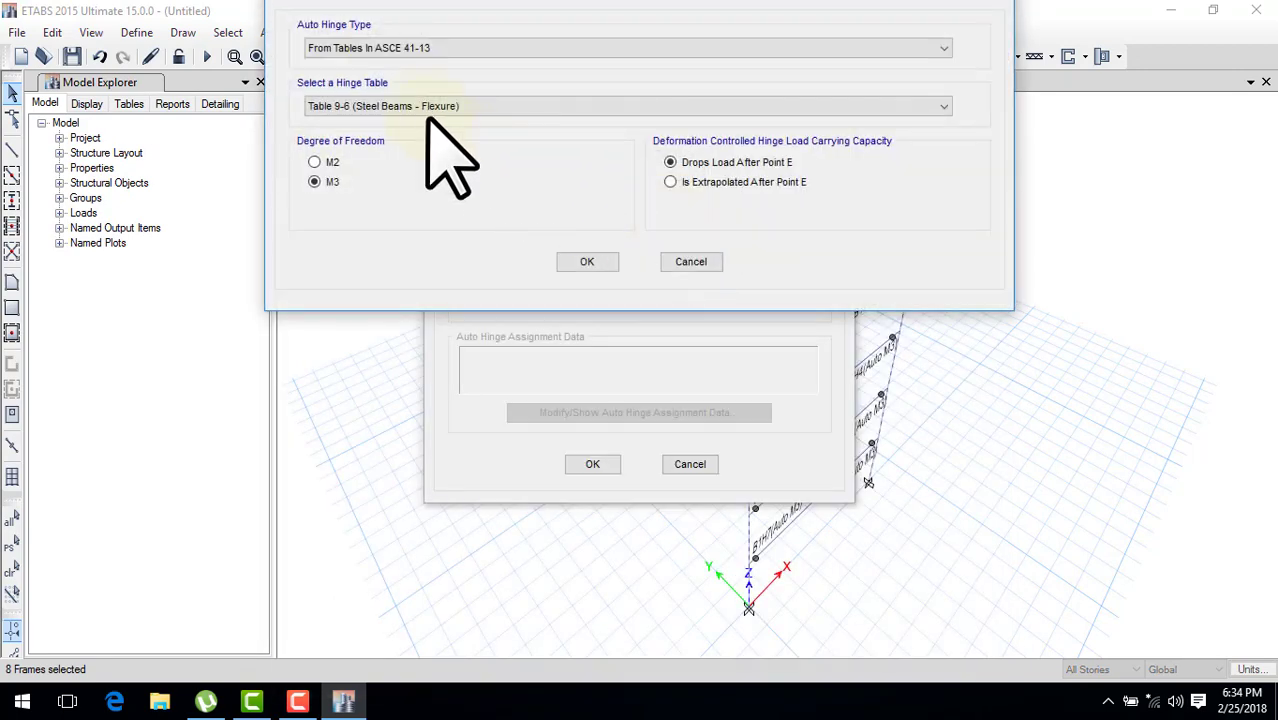
{"action": "left_click", "coordinate": [442, 112]}
{"action": "left_click", "coordinate": [448, 137]}
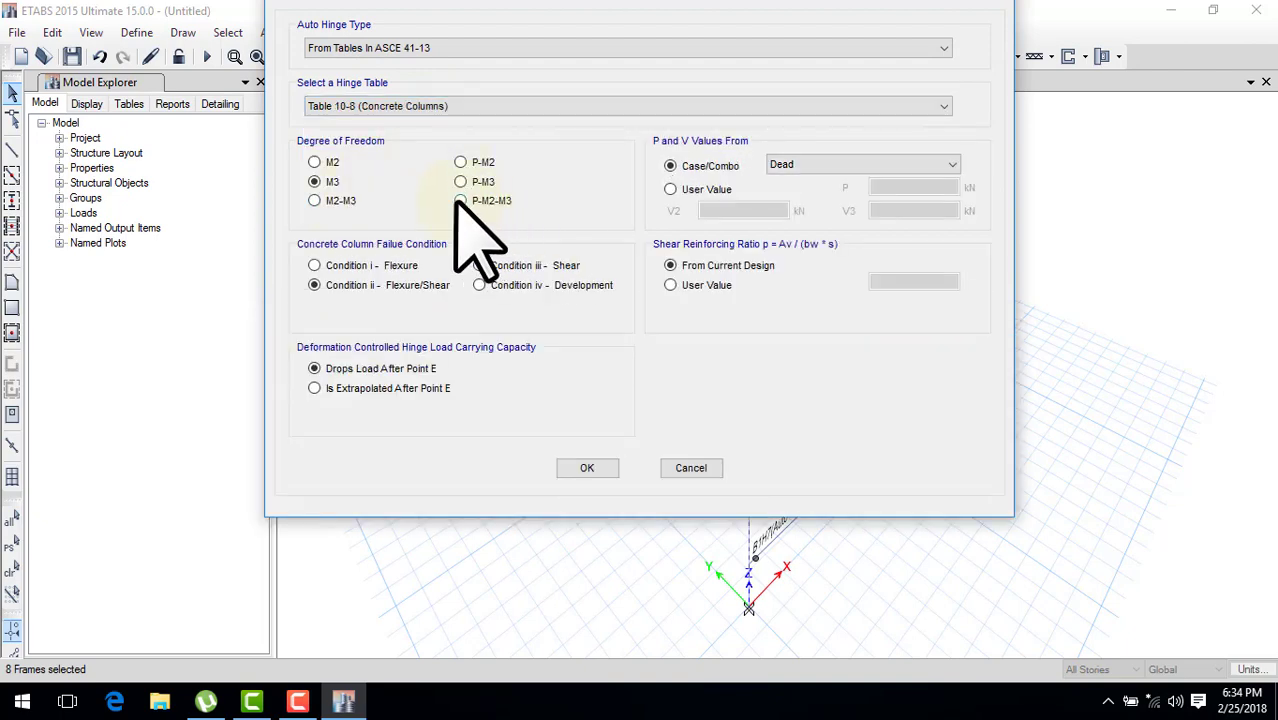
{"action": "left_click", "coordinate": [460, 201]}
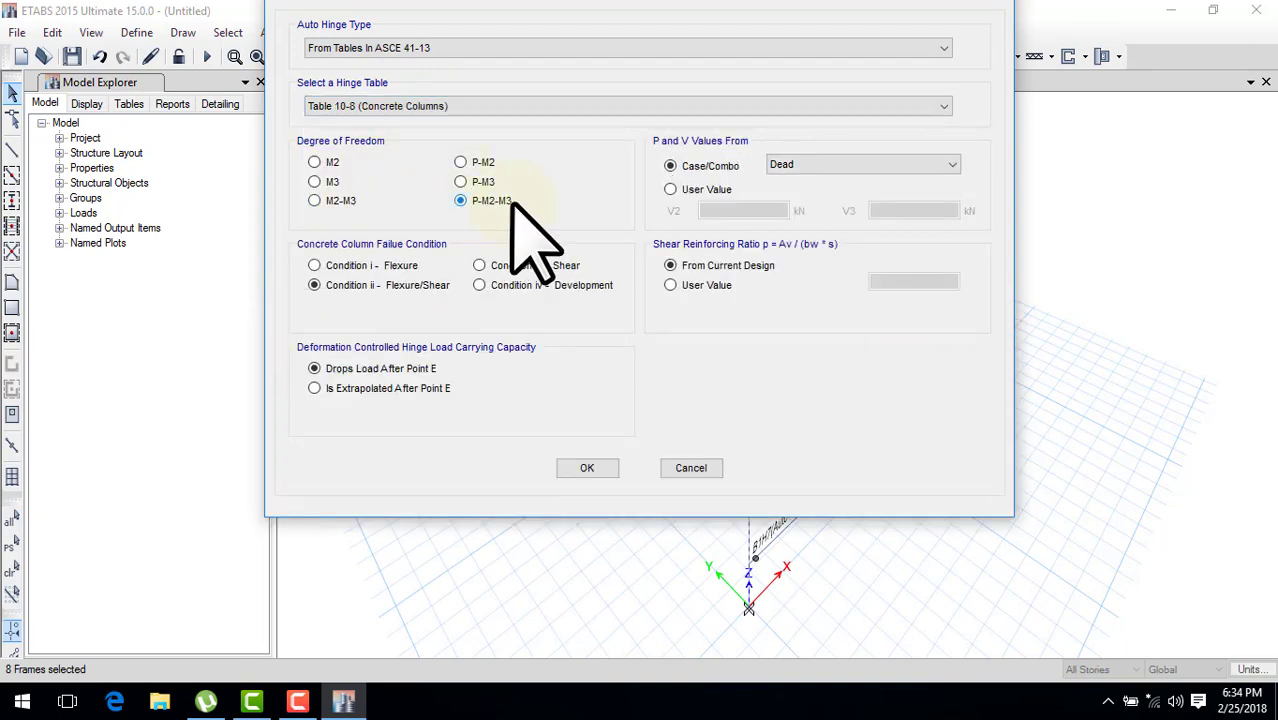
{"action": "left_click", "coordinate": [818, 166]}
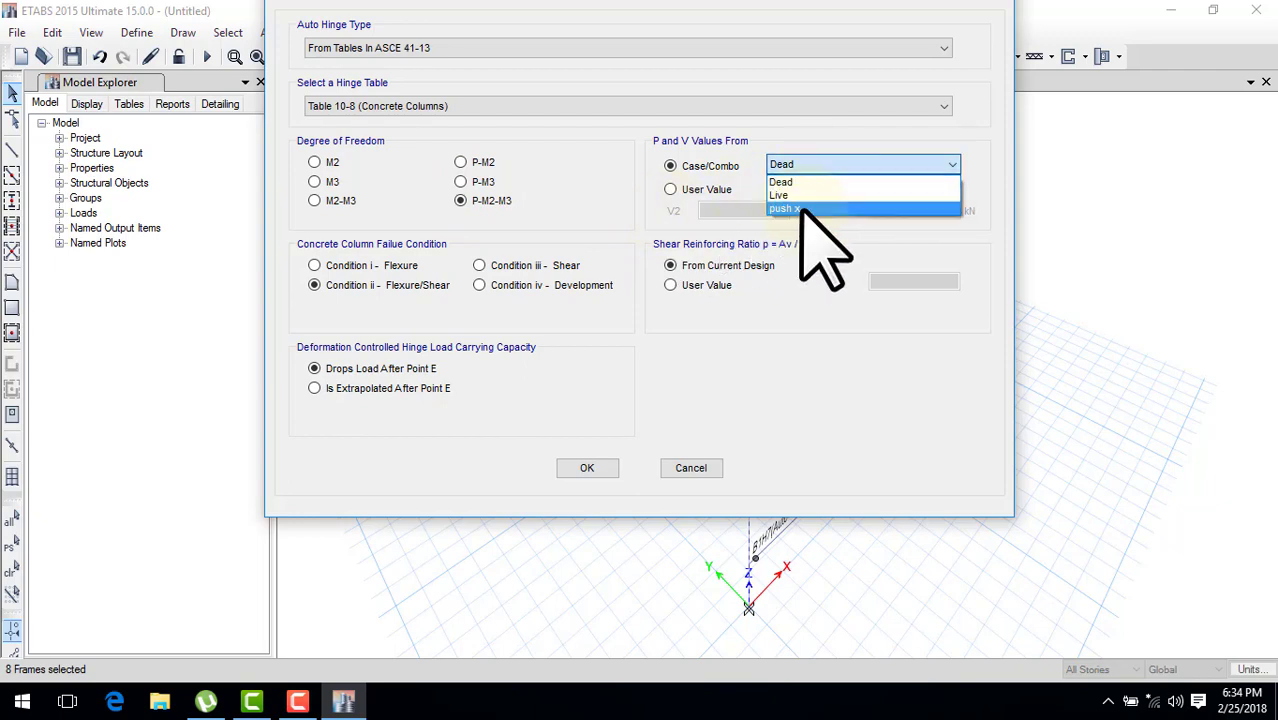
{"action": "left_click", "coordinate": [800, 209]}
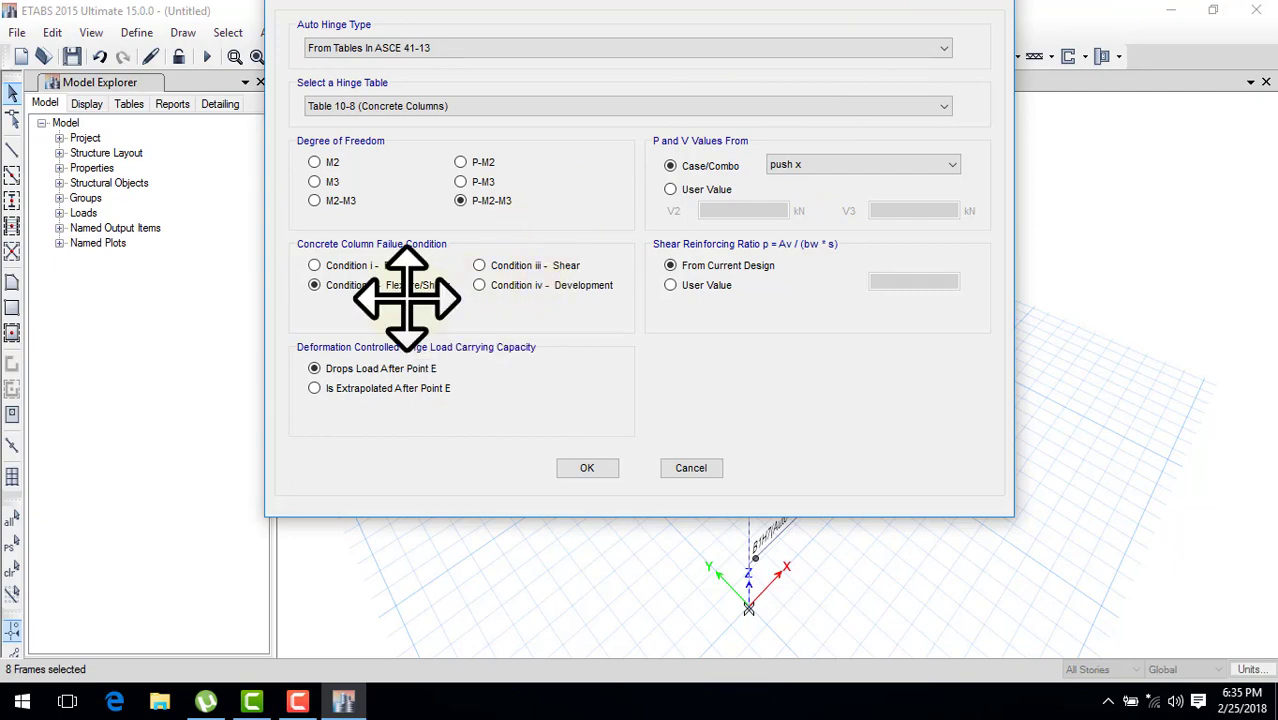
Step: Highlight the column hinge settings, then add the hinges and assign them to the columns
{"action": "left_click_drag", "start_coordinate": [482, 312], "coordinate": [550, 298]}
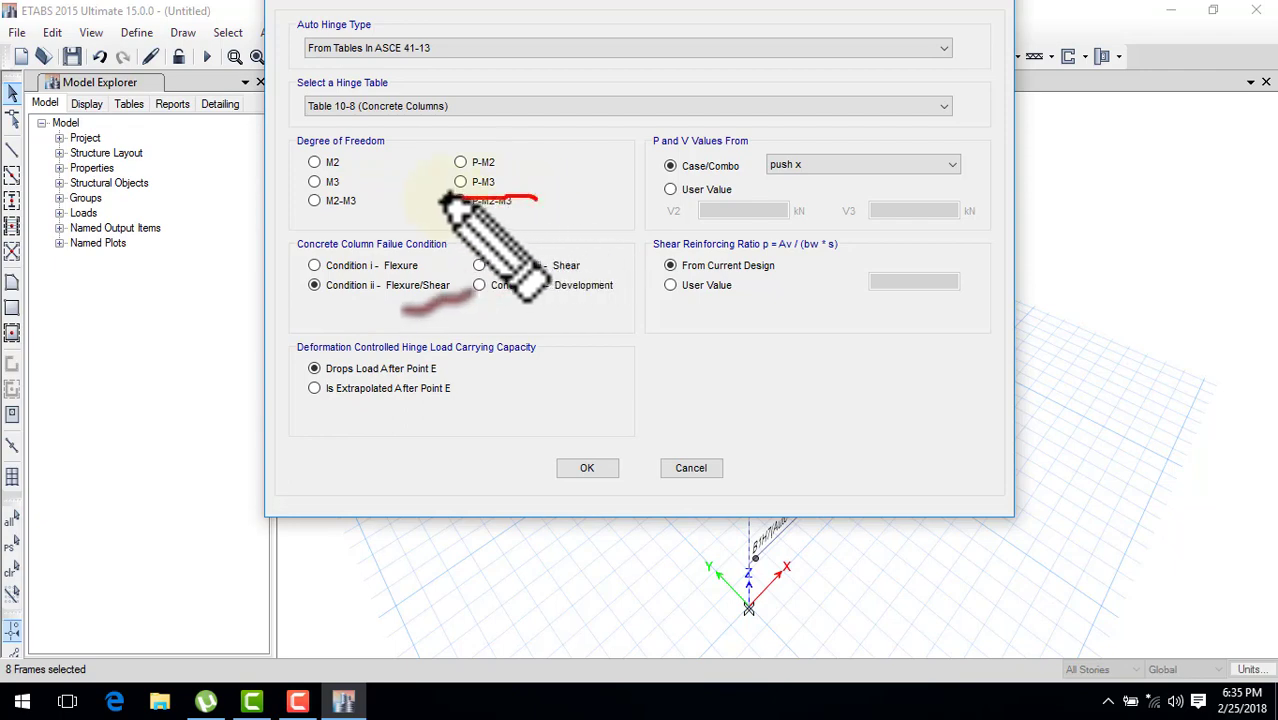
{"action": "mouse_move", "coordinate": [525, 195]}
{"action": "left_mouse_down"}
{"action": "mouse_move", "coordinate": [457, 197]}
{"action": "mouse_move", "coordinate": [535, 195]}
{"action": "left_mouse_up"}
{"action": "left_click_drag", "start_coordinate": [858, 145], "coordinate": [803, 145]}
{"action": "left_click_drag", "start_coordinate": [722, 147], "coordinate": [662, 131]}
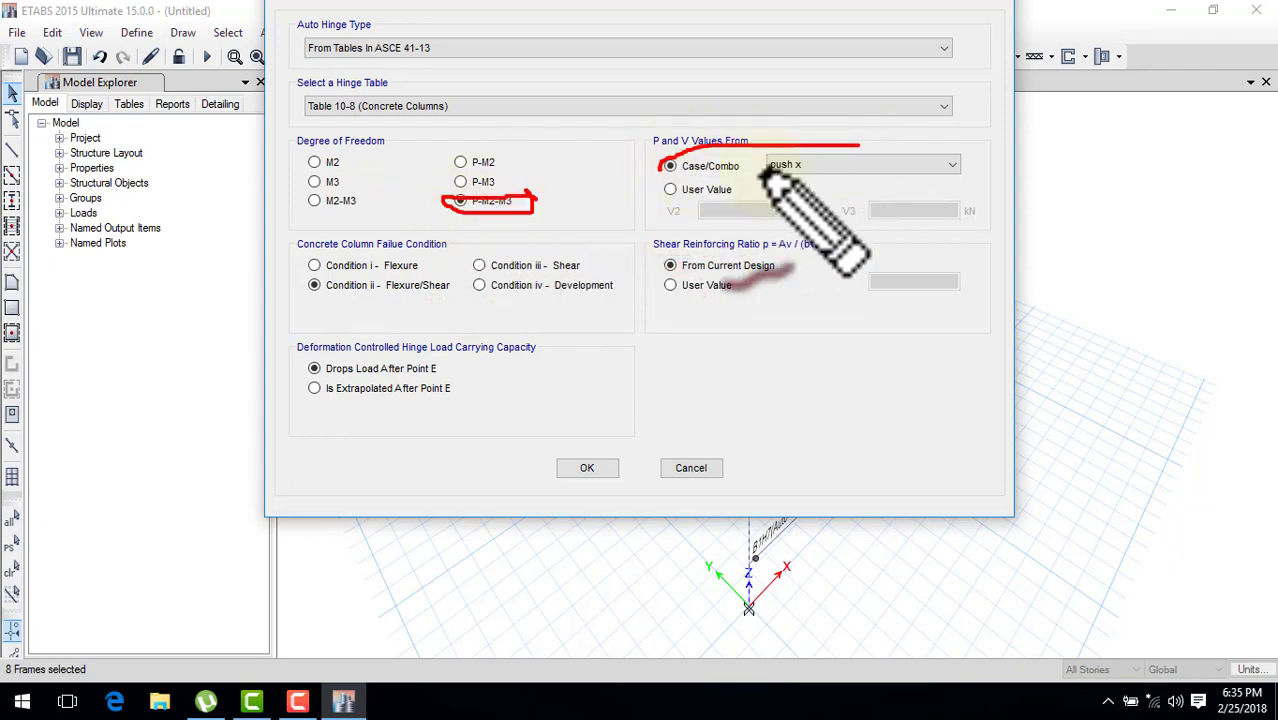
{"action": "left_click_drag", "start_coordinate": [495, 100], "coordinate": [510, 78]}
{"action": "mouse_move", "coordinate": [490, 14]}
{"action": "left_mouse_down"}
{"action": "mouse_move", "coordinate": [292, 32]}
{"action": "mouse_move", "coordinate": [480, 62]}
{"action": "left_mouse_up"}
{"action": "left_click_drag", "start_coordinate": [410, 266], "coordinate": [300, 276]}
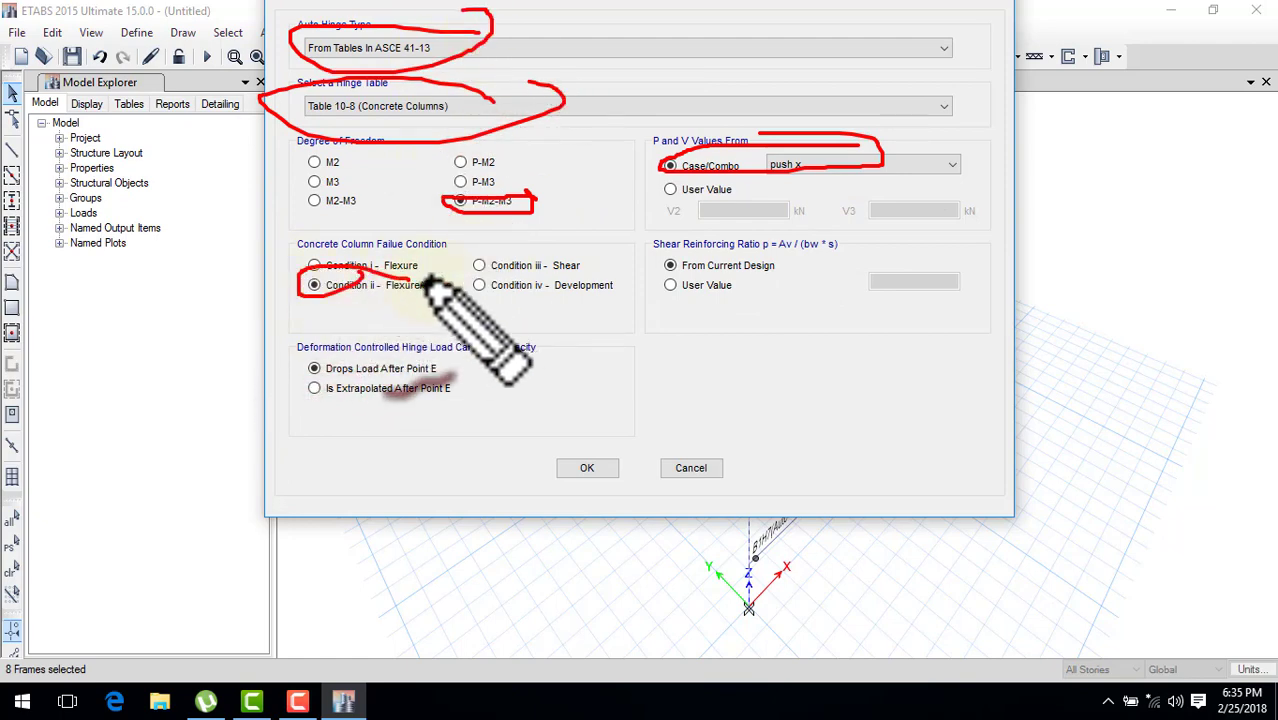
{"action": "key", "text": "Escape"}
{"action": "left_click", "coordinate": [602, 467]}
{"action": "type", "text": "0.95"}
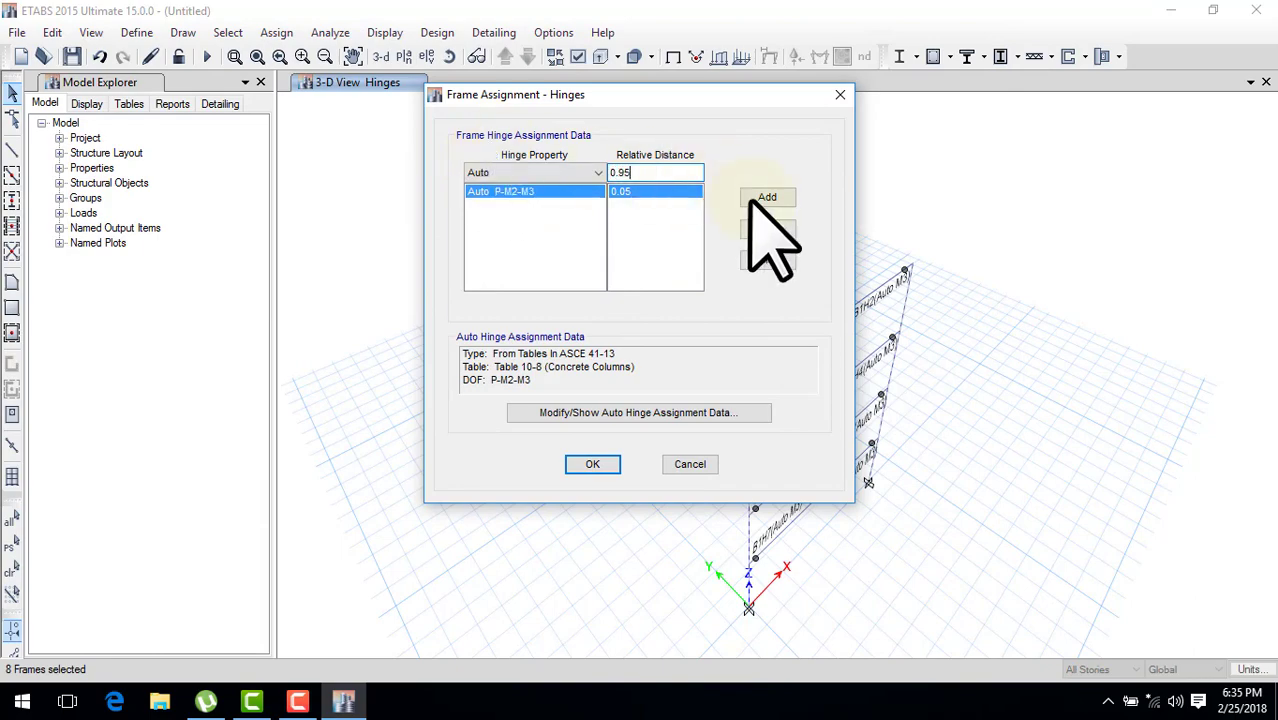
{"action": "left_click", "coordinate": [752, 200]}
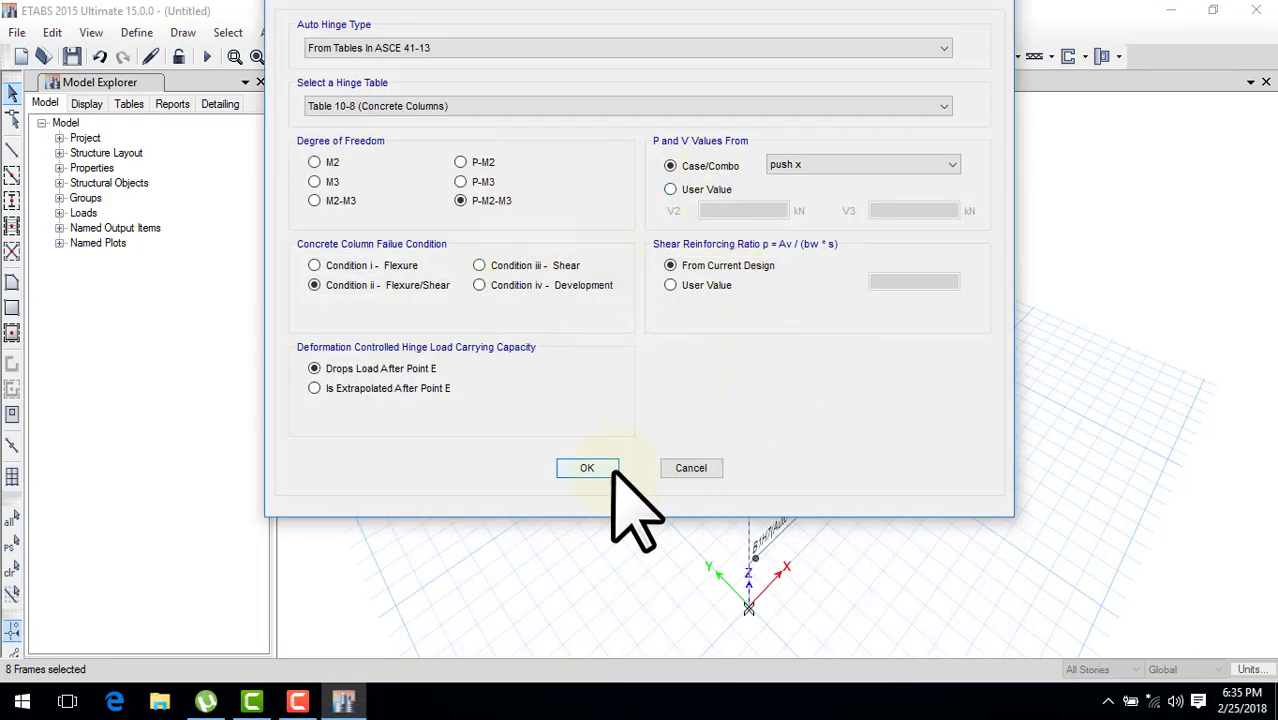
{"action": "left_click", "coordinate": [598, 468]}
{"action": "left_click", "coordinate": [598, 465]}
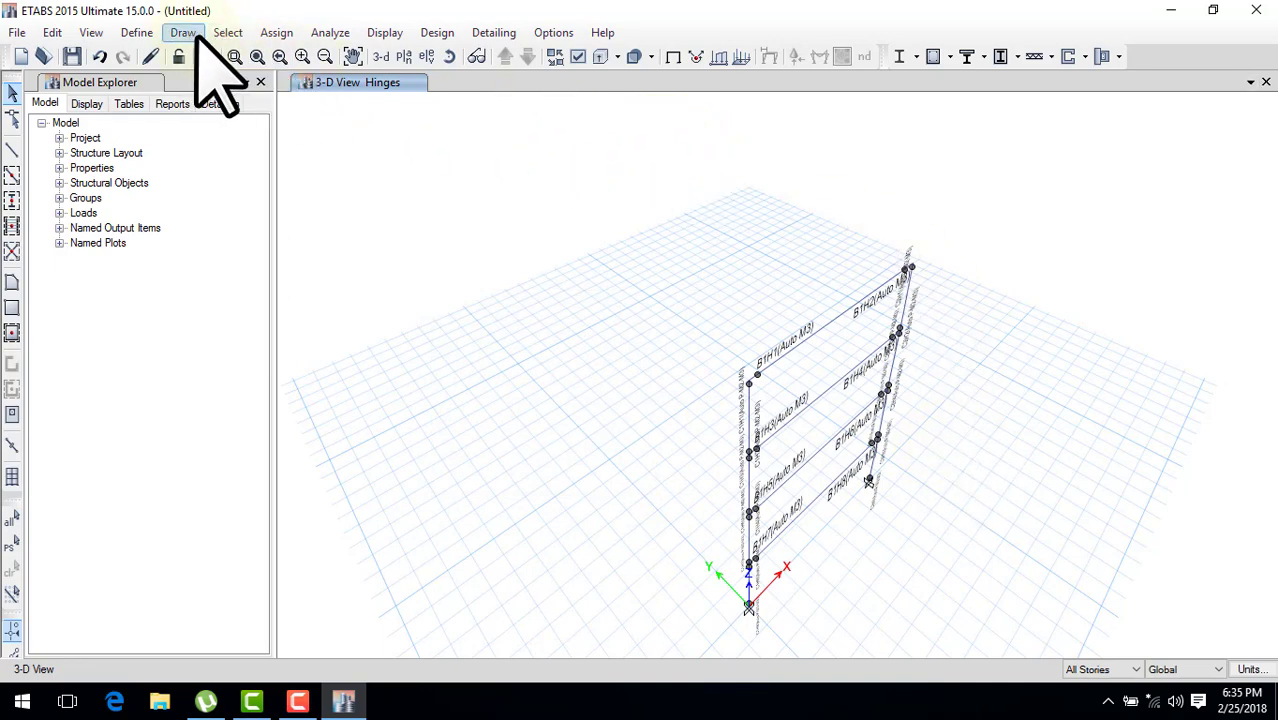
Step: Switch Modal, Dead and Live to Do Not Run and run only push x
{"action": "left_click", "coordinate": [330, 40]}
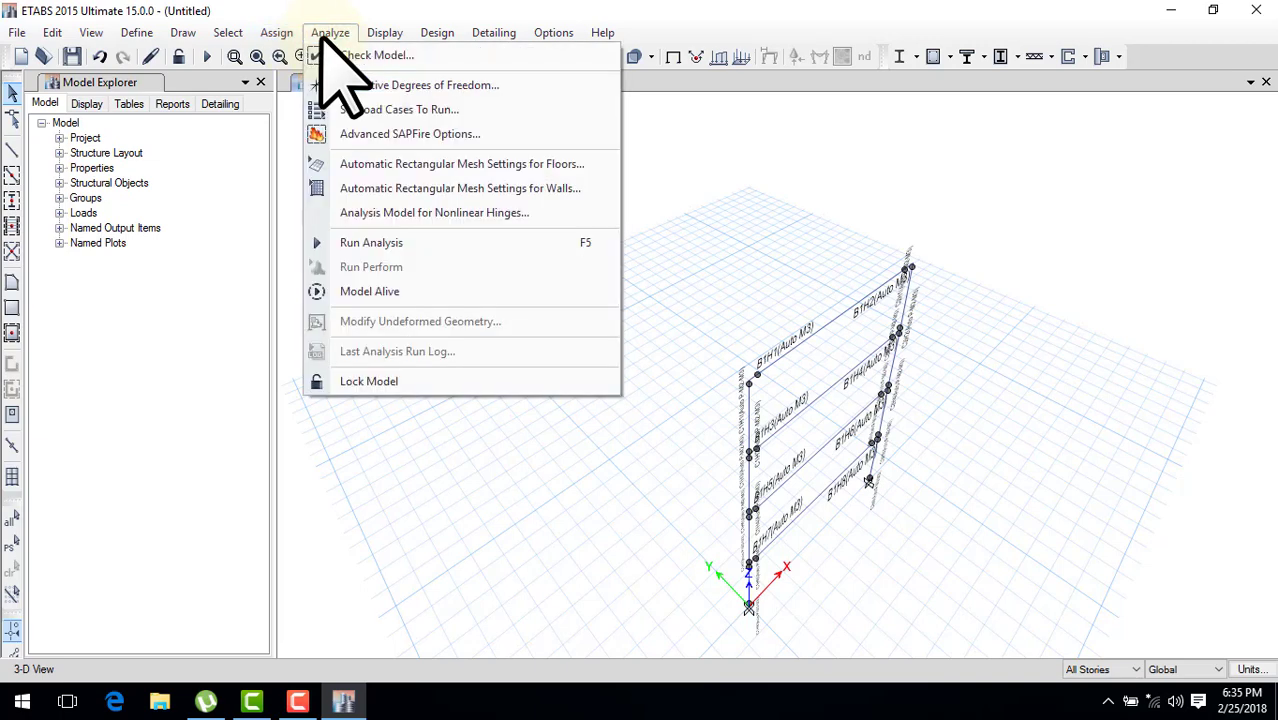
{"action": "left_click", "coordinate": [378, 110]}
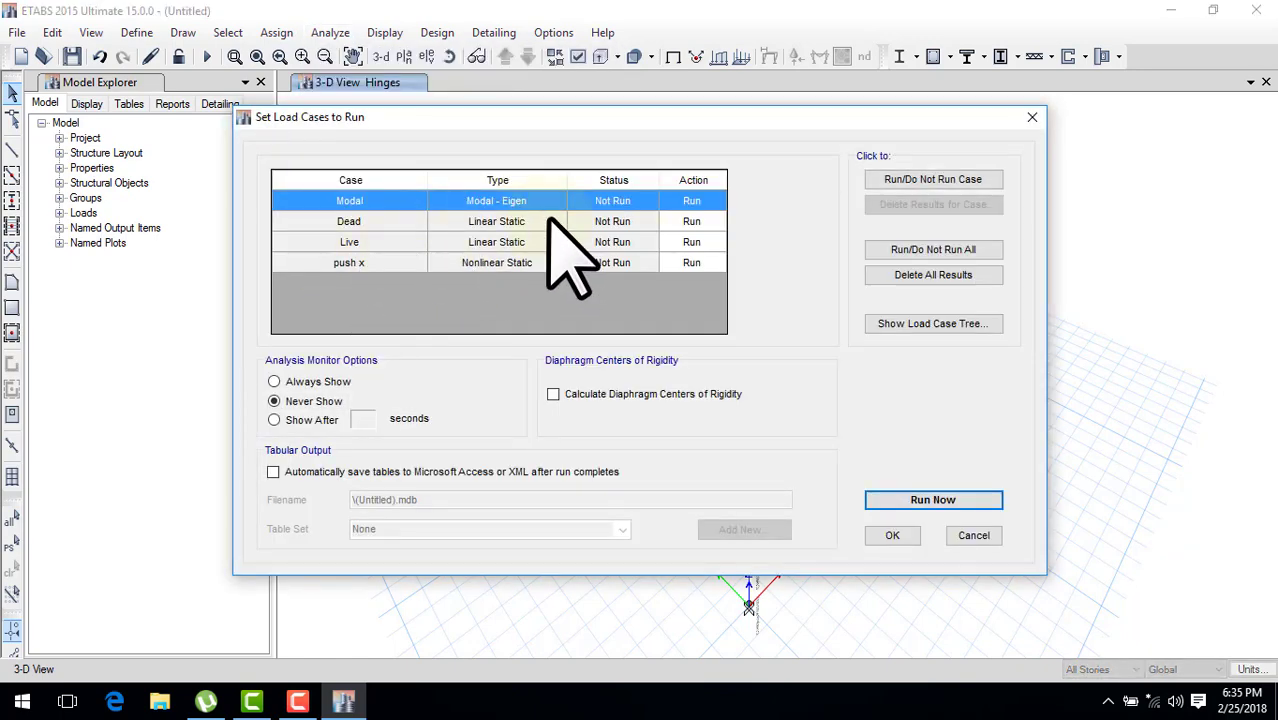
{"action": "left_click", "coordinate": [910, 180]}
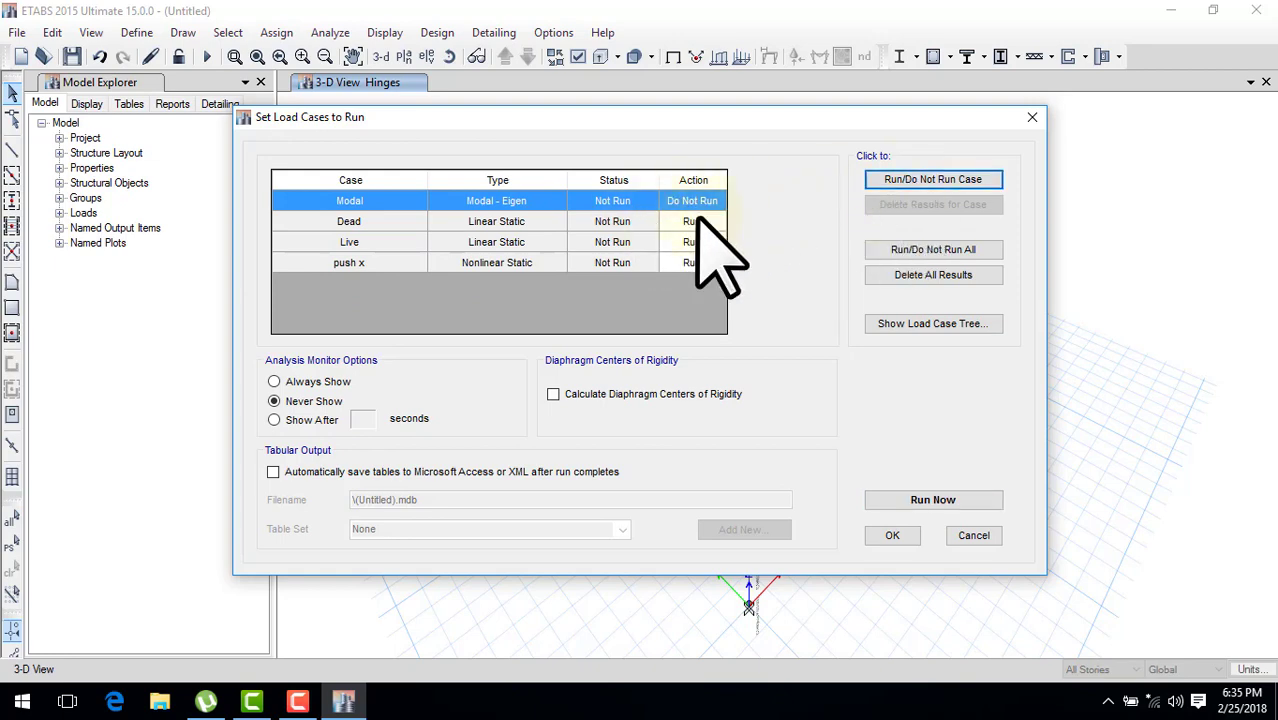
{"action": "left_click", "coordinate": [715, 221]}
{"action": "left_click", "coordinate": [900, 180]}
{"action": "left_click", "coordinate": [623, 242]}
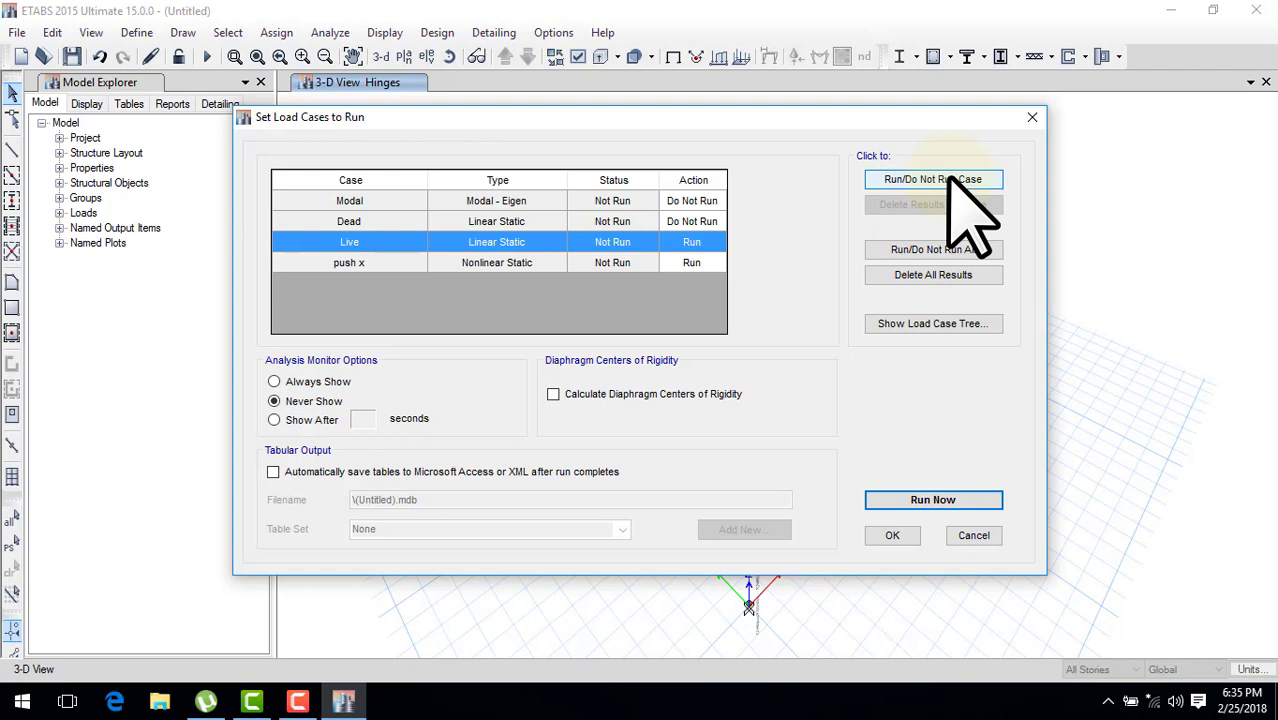
{"action": "key", "text": "ctrl+2"}
{"action": "mouse_move", "coordinate": [1015, 148]}
{"action": "left_mouse_down"}
{"action": "mouse_move", "coordinate": [720, 203]}
{"action": "mouse_move", "coordinate": [758, 222]}
{"action": "left_mouse_up"}
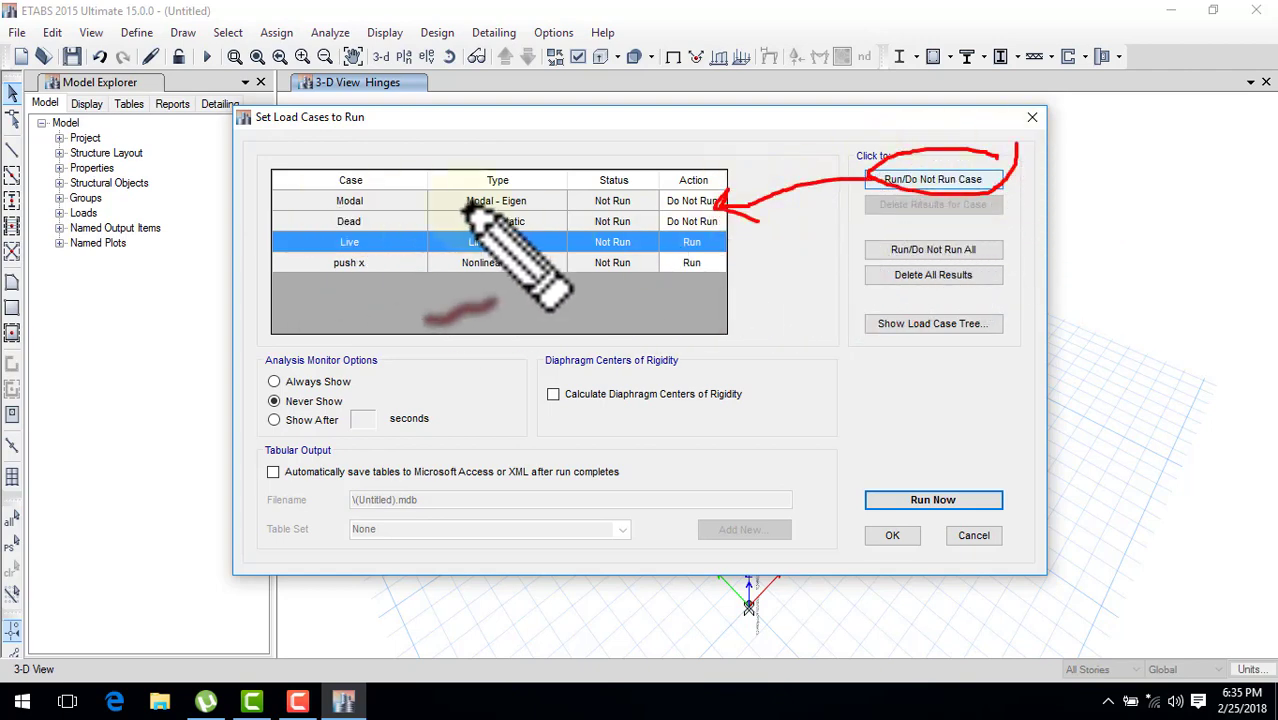
{"action": "key", "text": "Escape"}
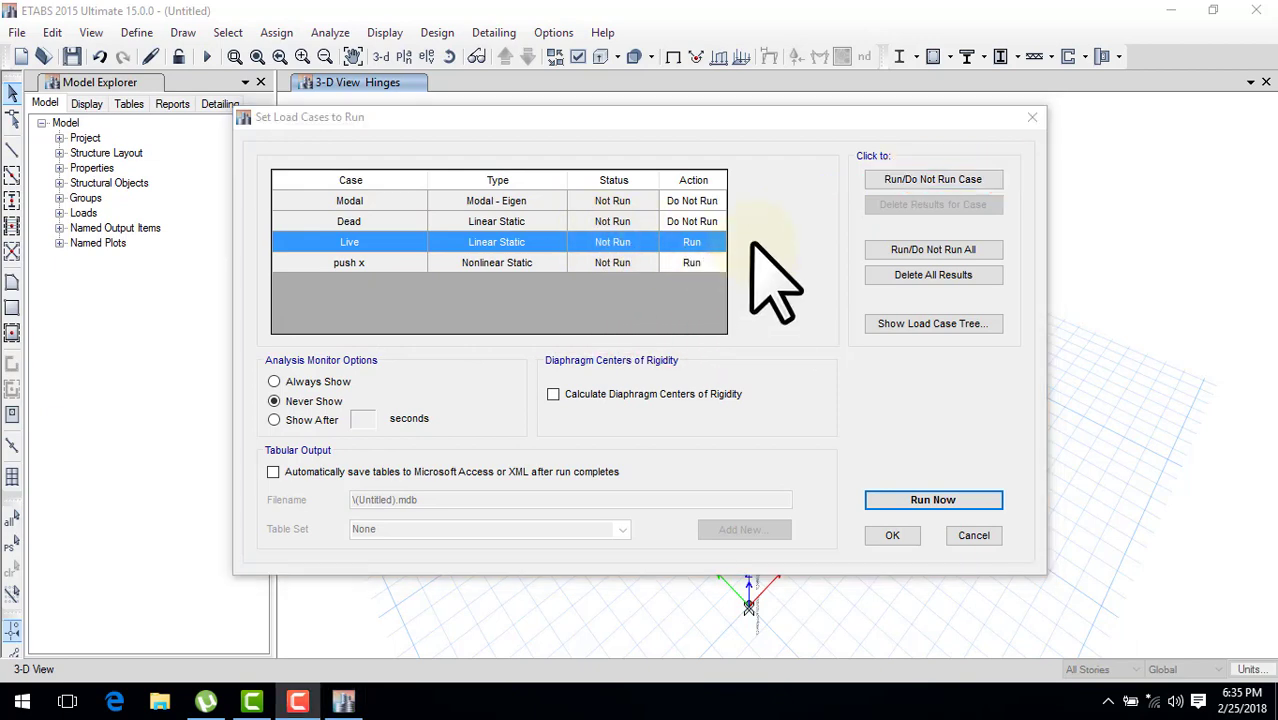
{"action": "left_click", "coordinate": [898, 180]}
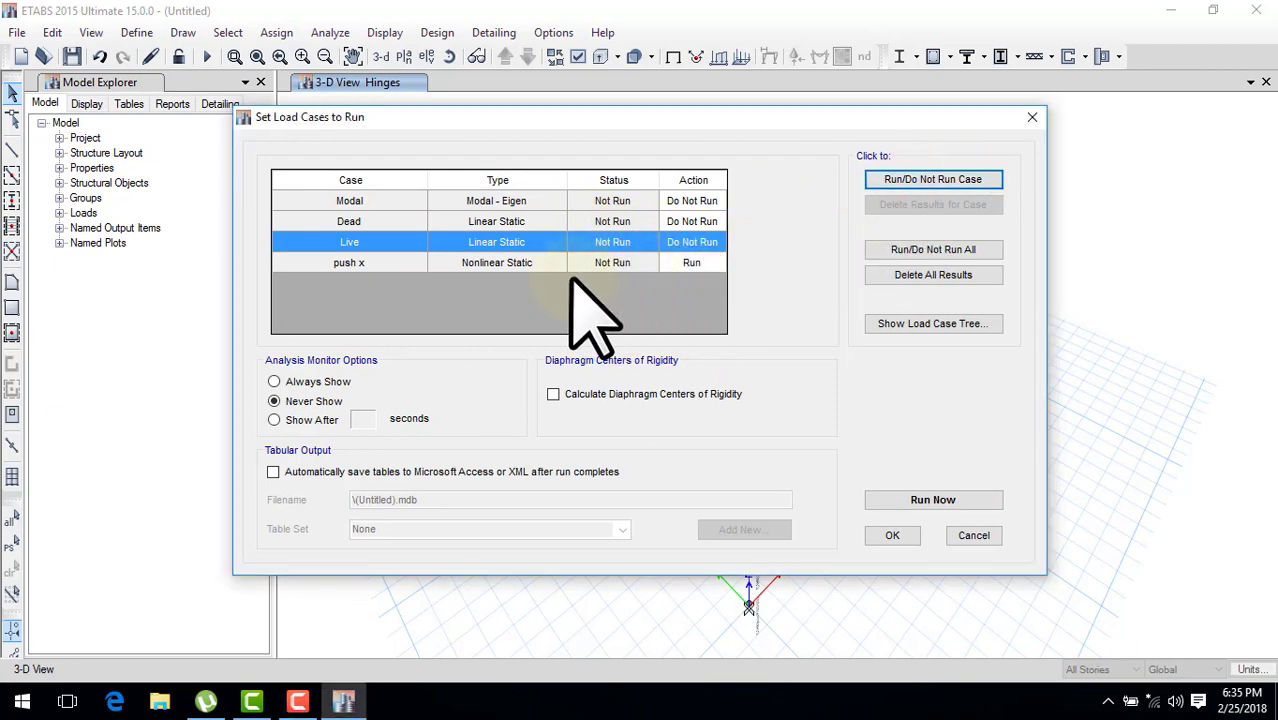
{"action": "left_click", "coordinate": [933, 500]}
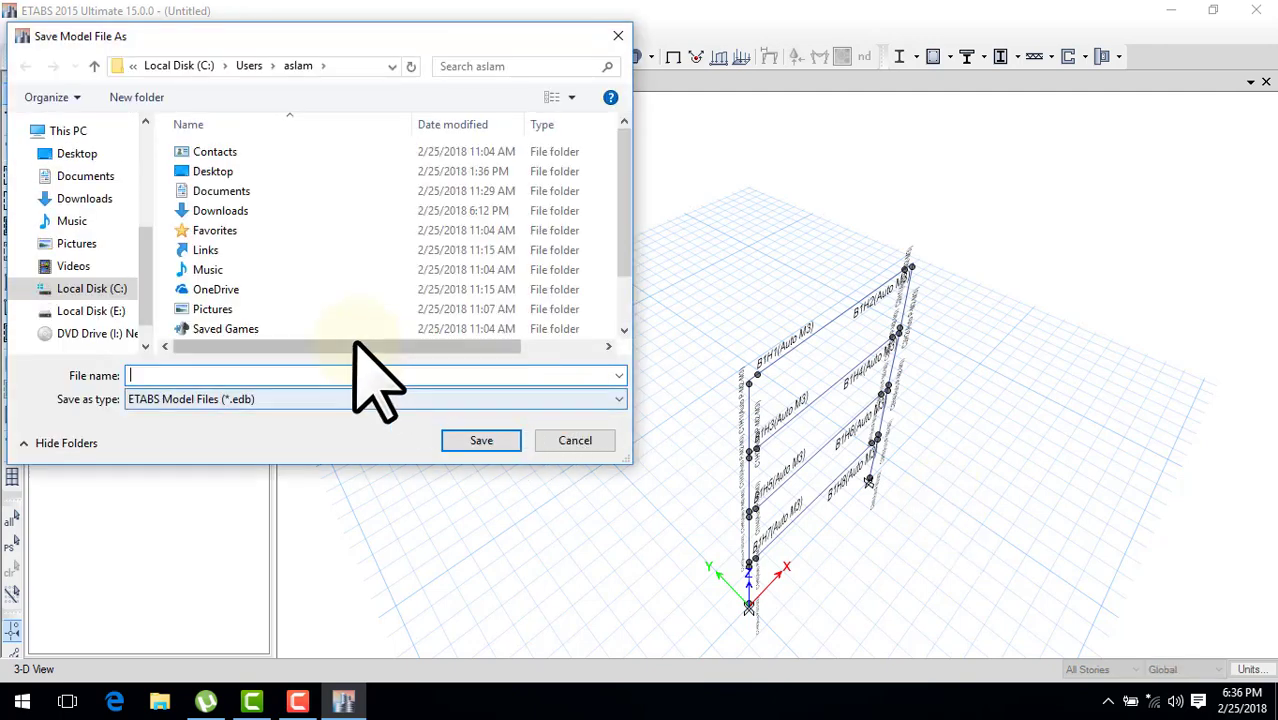
Step: Save the model as 'push', replacing the existing file
{"action": "type", "text": "push"}
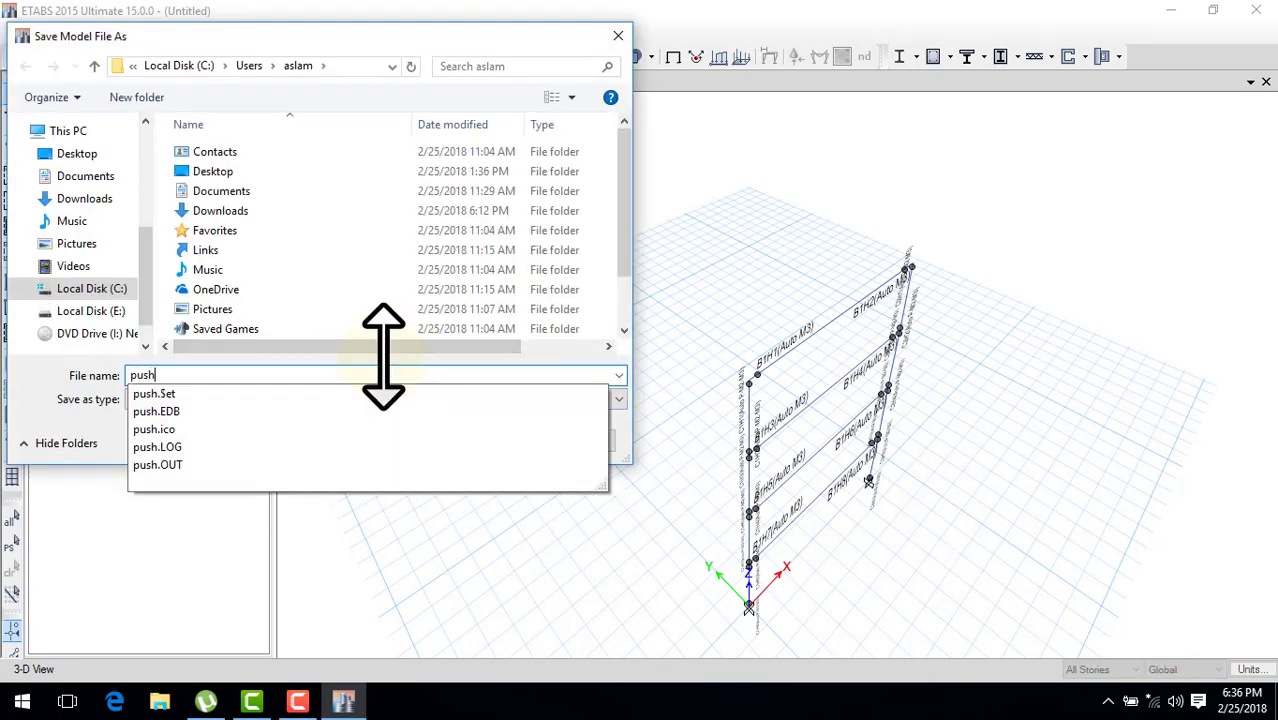
{"action": "left_click", "coordinate": [693, 337]}
{"action": "left_click", "coordinate": [490, 440]}
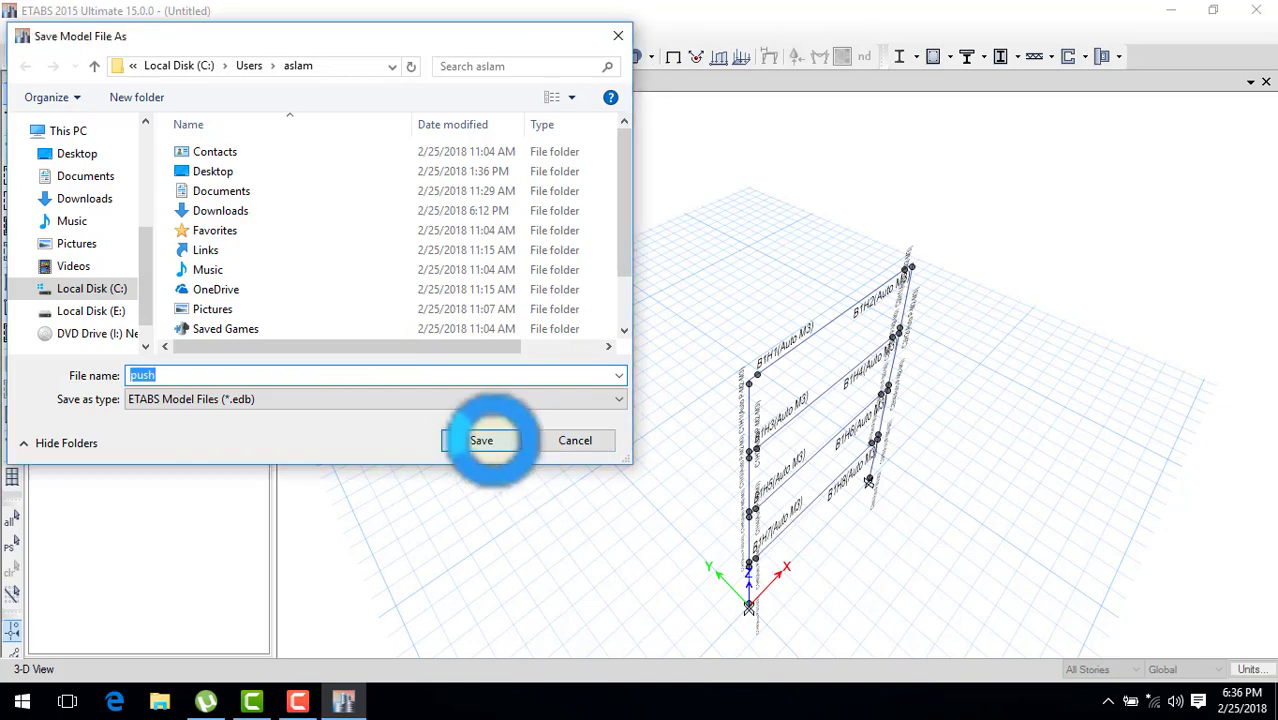
{"action": "left_click", "coordinate": [690, 352]}
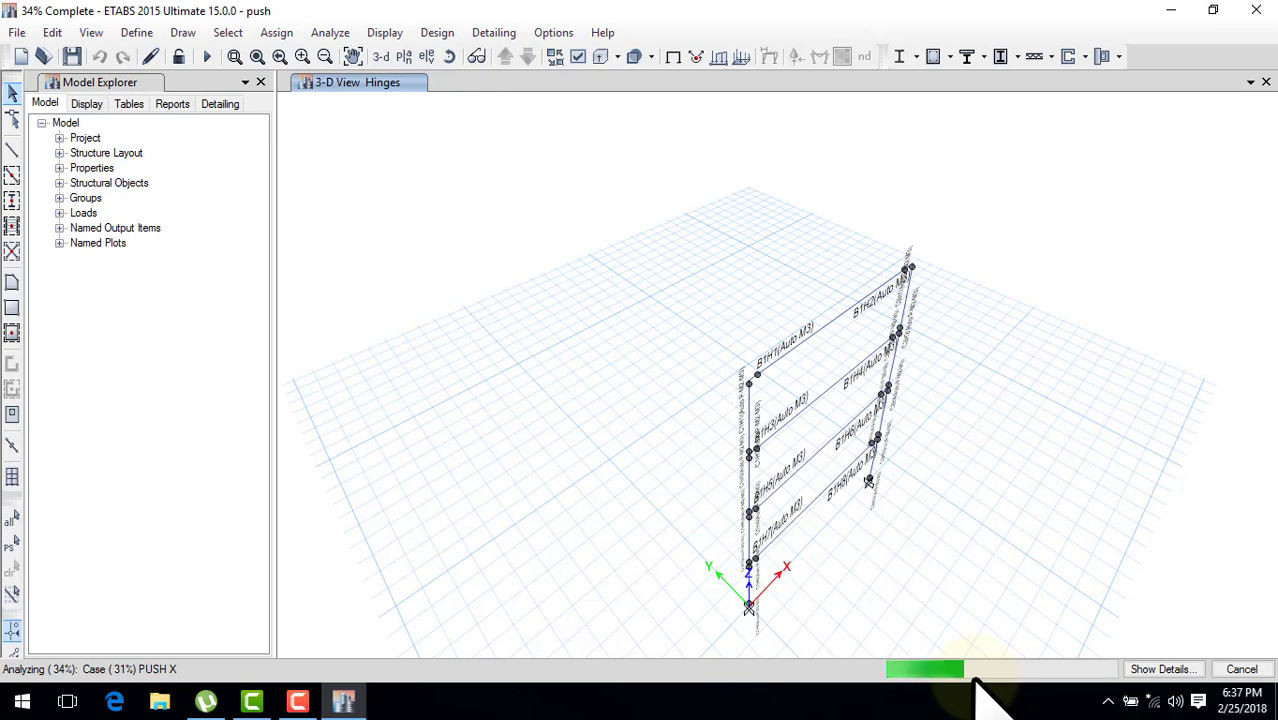
Step: Let the push x analysis finish and view the displaced shape at step 1 of 7
{"action": "left_click", "coordinate": [297, 702]}
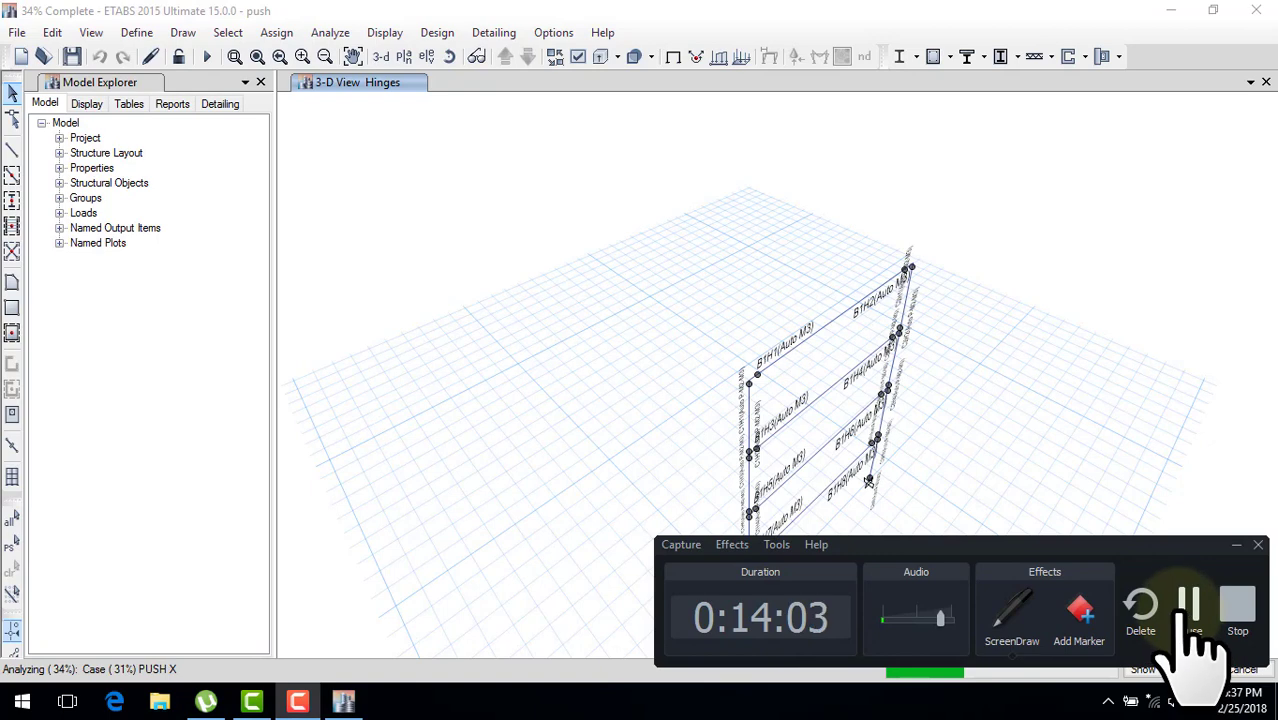
{"action": "left_click", "coordinate": [1186, 606]}
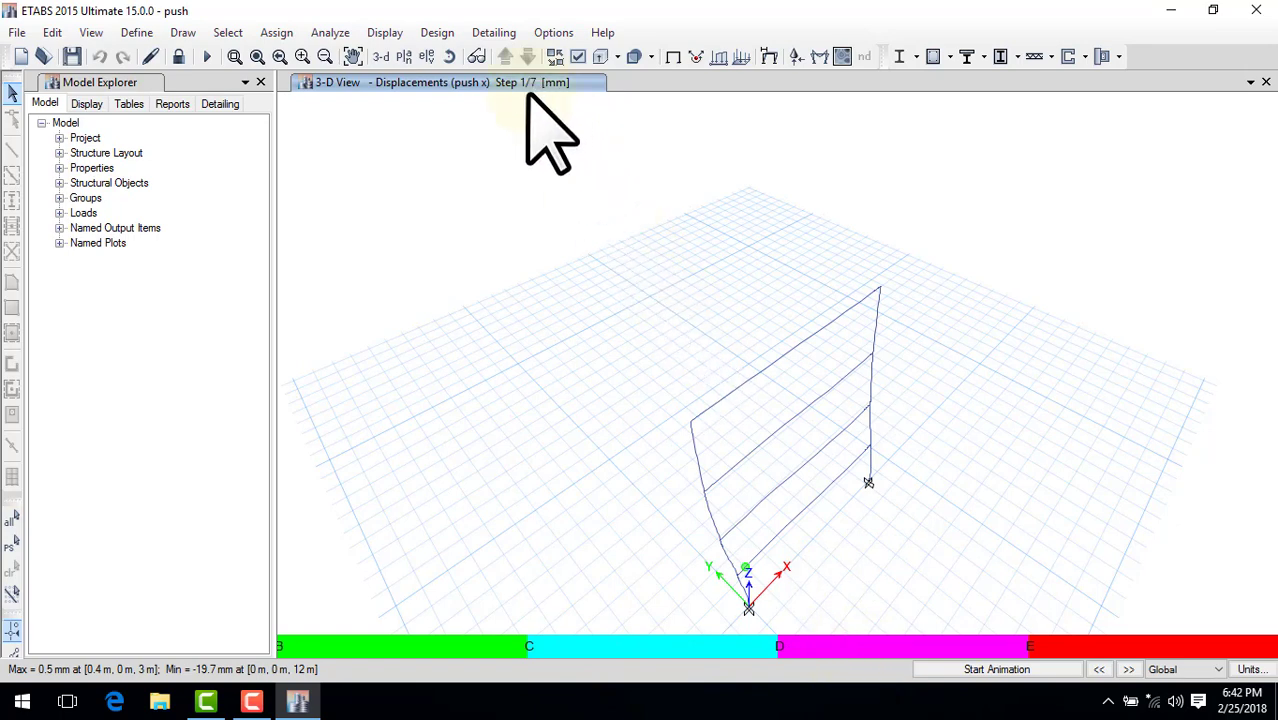
{"action": "left_click_drag", "start_coordinate": [488, 212], "coordinate": [560, 195]}
{"action": "mouse_move", "coordinate": [574, 86]}
{"action": "left_mouse_down"}
{"action": "mouse_move", "coordinate": [527, 100]}
{"action": "mouse_move", "coordinate": [575, 88]}
{"action": "left_mouse_up"}
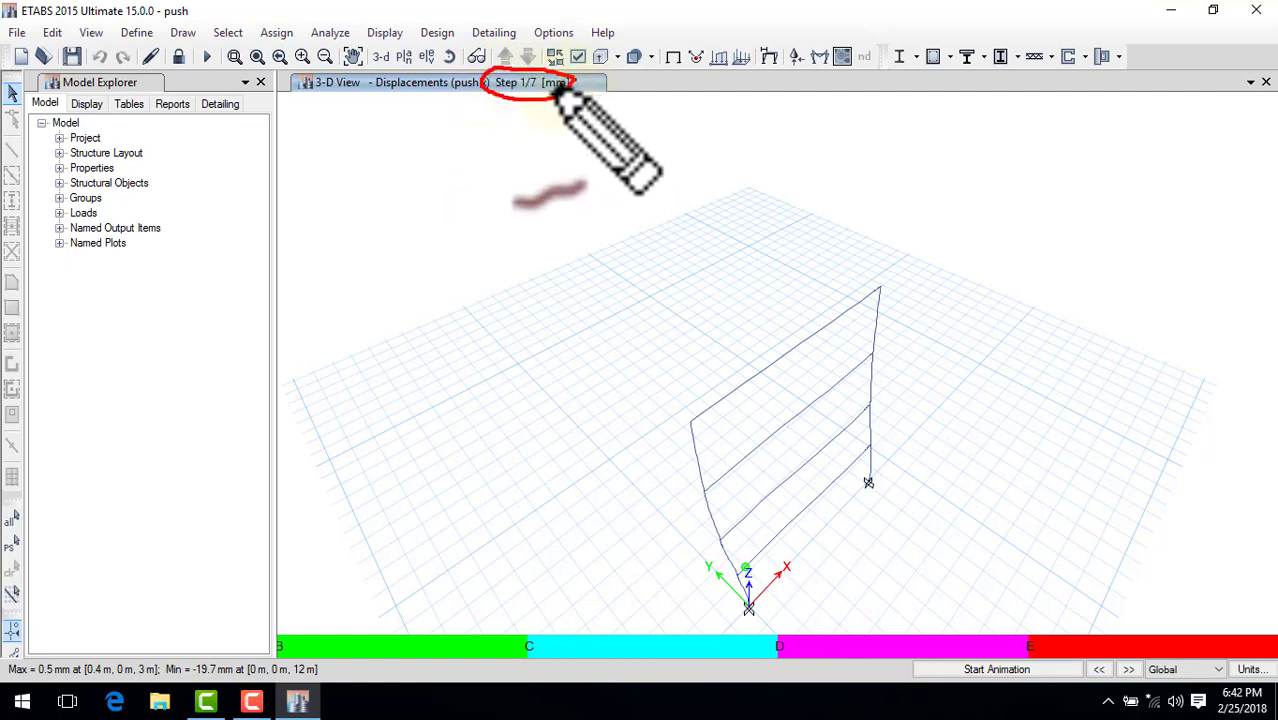
{"action": "left_click_drag", "start_coordinate": [490, 90], "coordinate": [442, 97]}
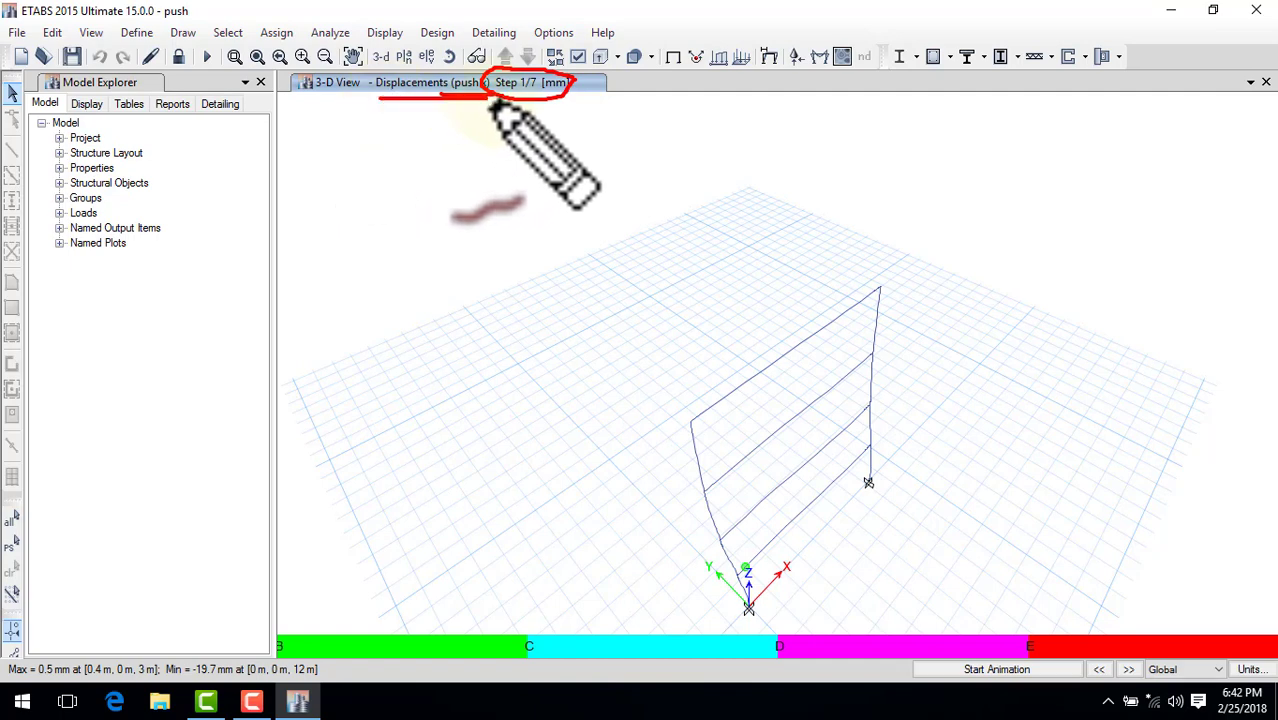
{"action": "key", "text": "Escape"}
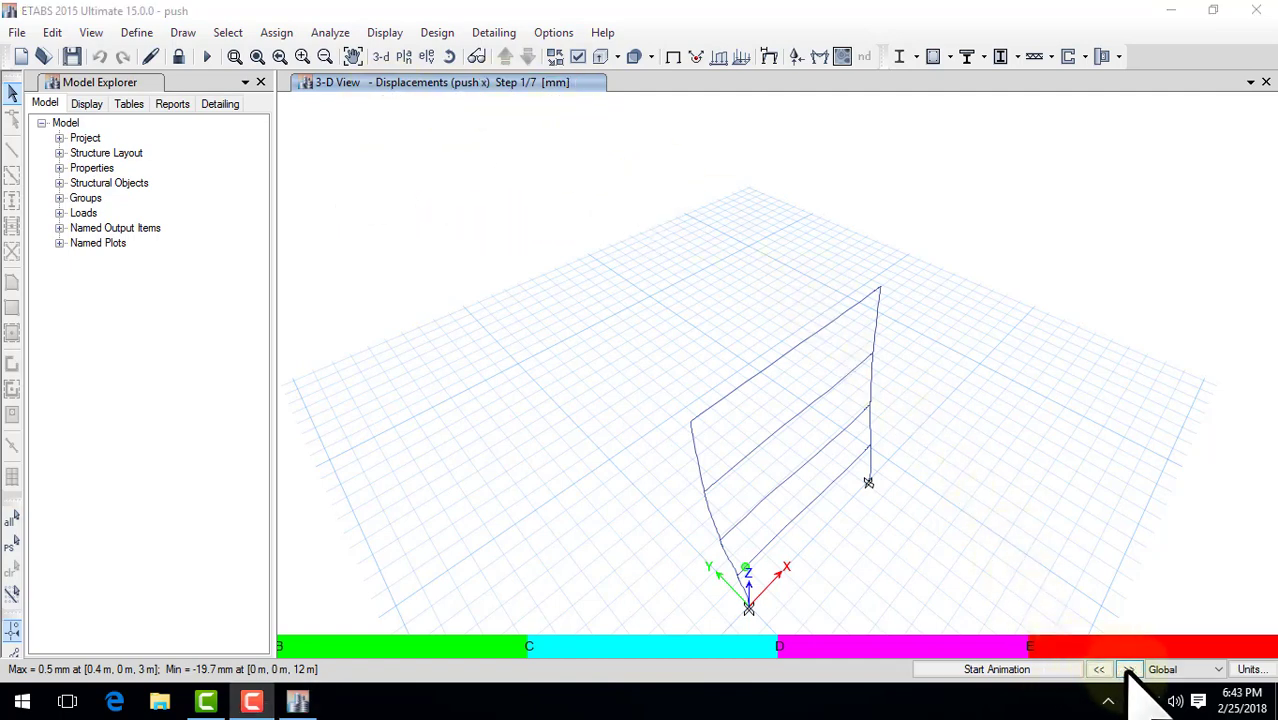
{"action": "left_click", "coordinate": [1128, 670]}
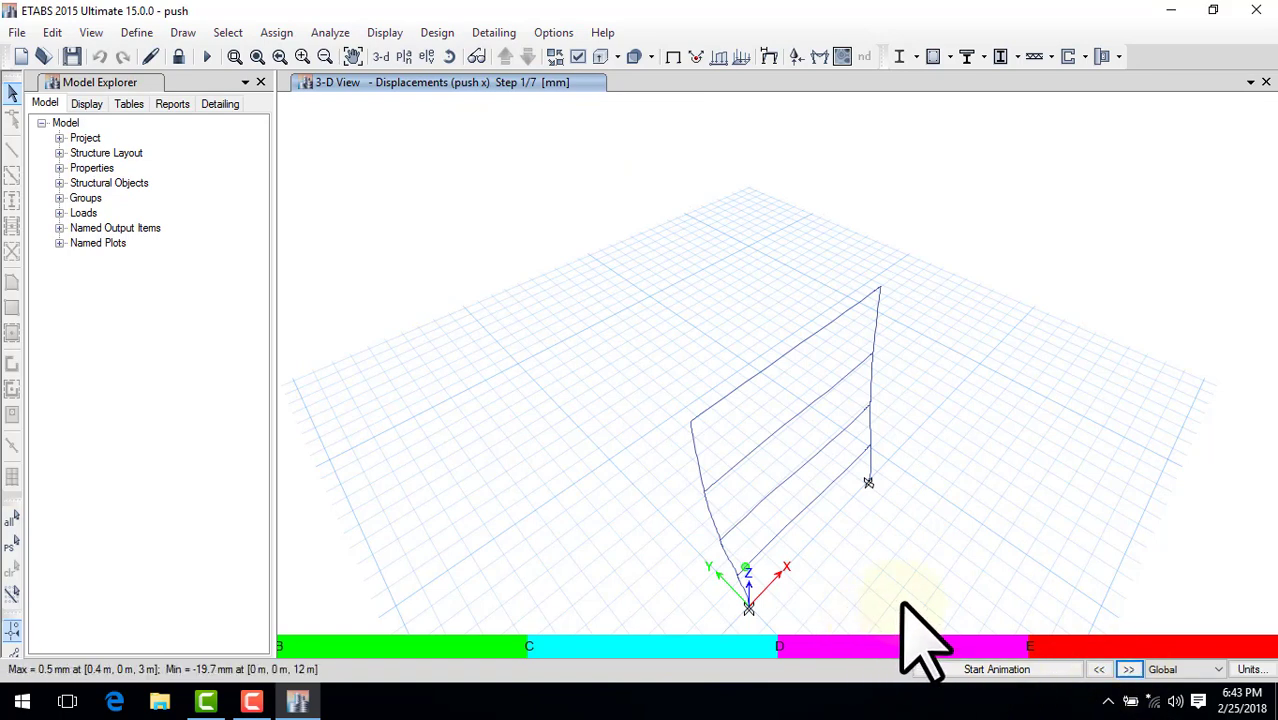
{"action": "left_click", "coordinate": [1097, 668]}
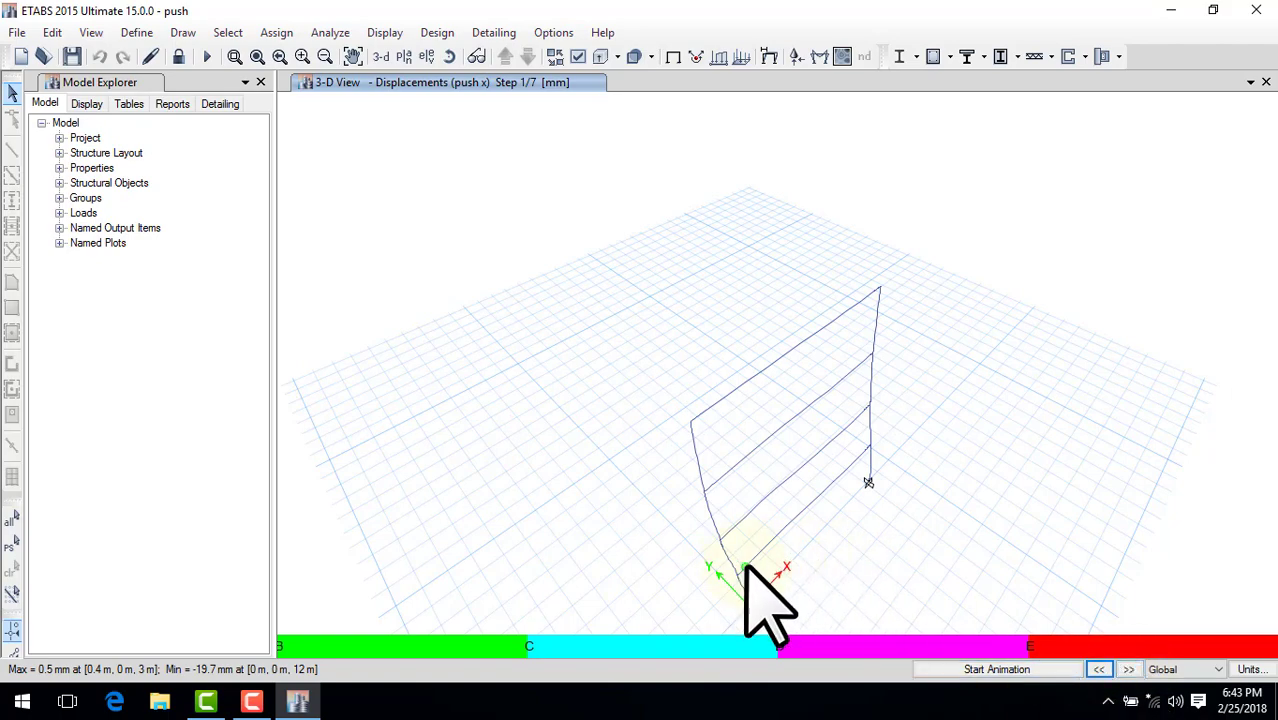
{"action": "middle_click_drag", "start_coordinate": [750, 588], "coordinate": [768, 512]}
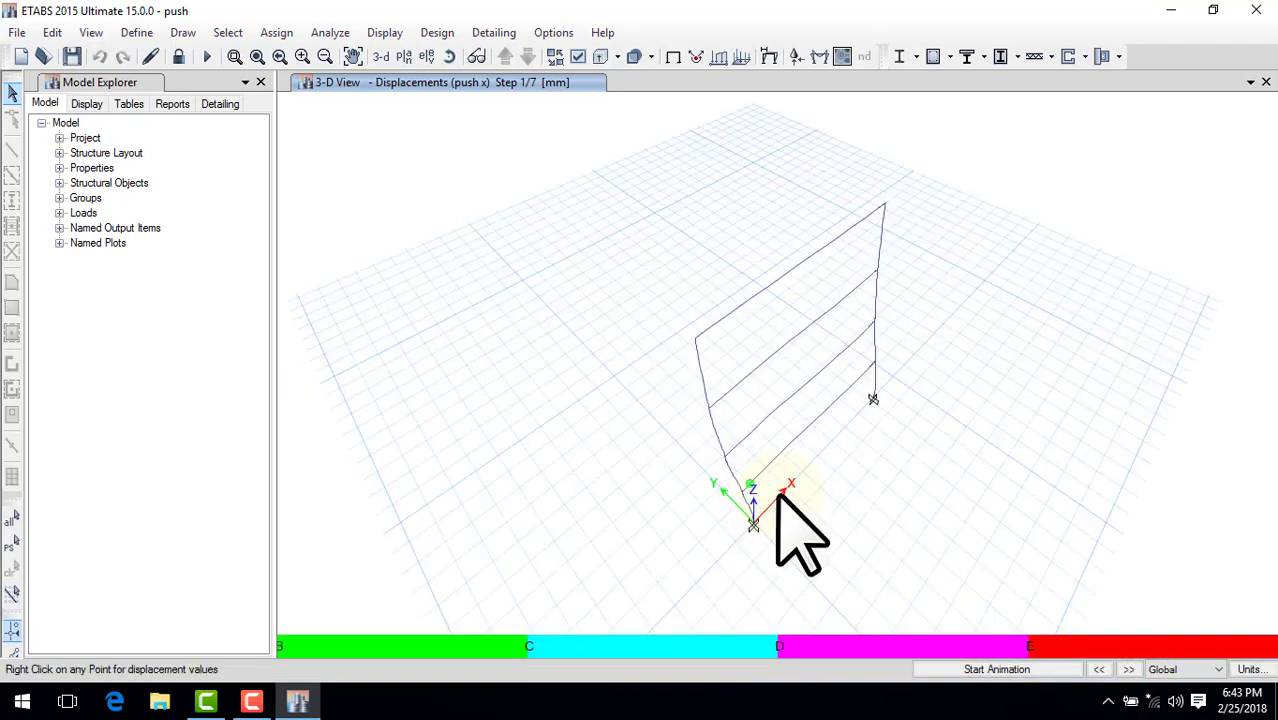
{"action": "scroll", "coordinate": [770, 525], "scroll_direction": "up", "scroll_amount": 3}
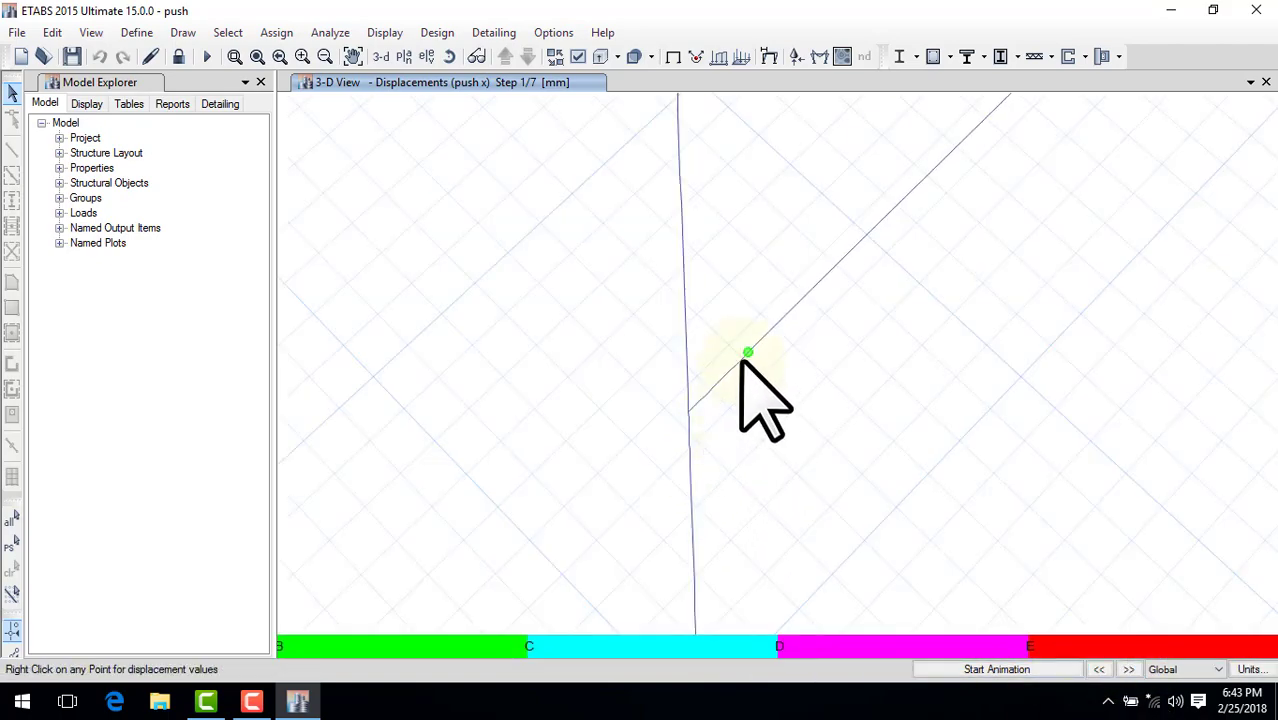
{"action": "scroll", "coordinate": [741, 365], "scroll_direction": "down", "scroll_amount": 3}
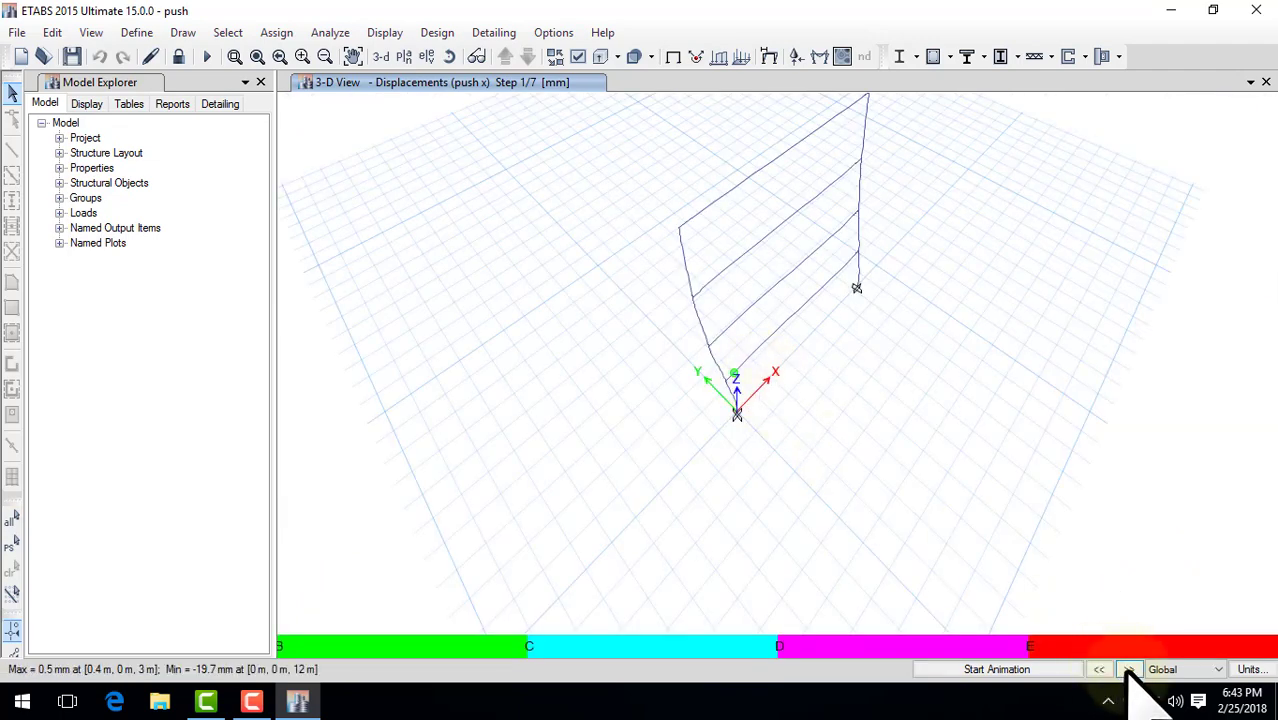
{"action": "left_click", "coordinate": [251, 700]}
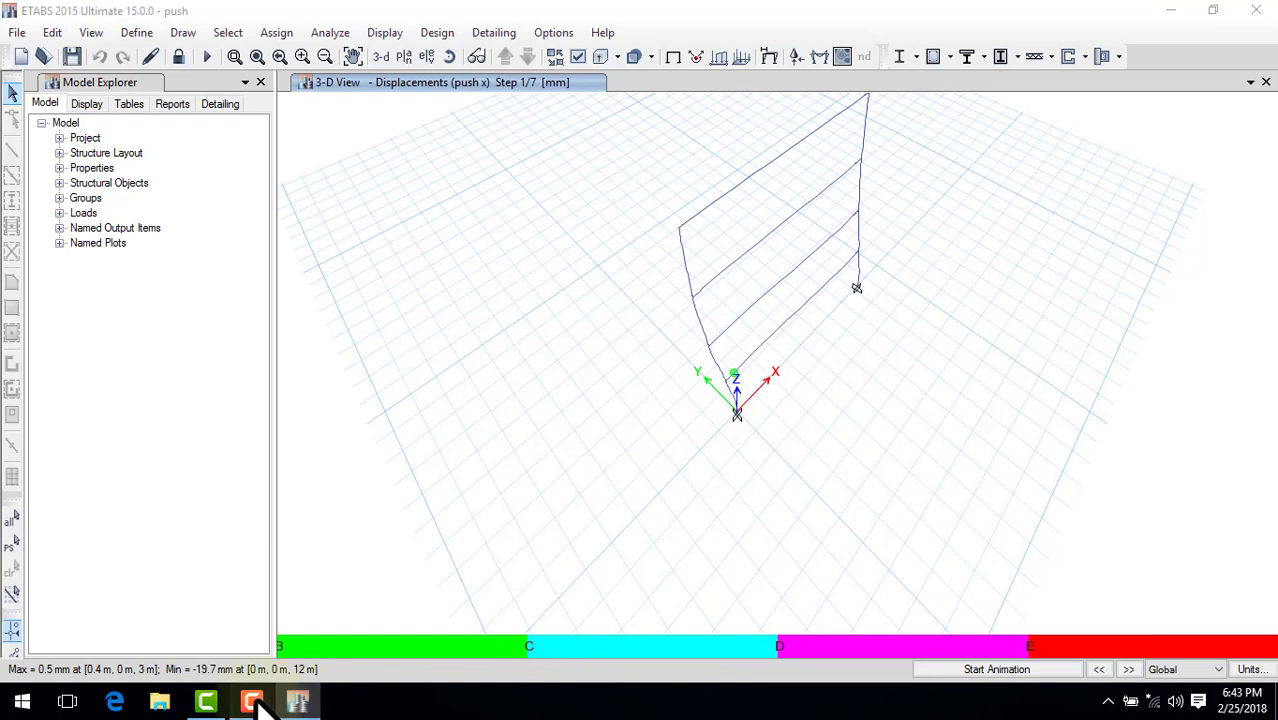
{"action": "left_click", "coordinate": [1185, 615]}
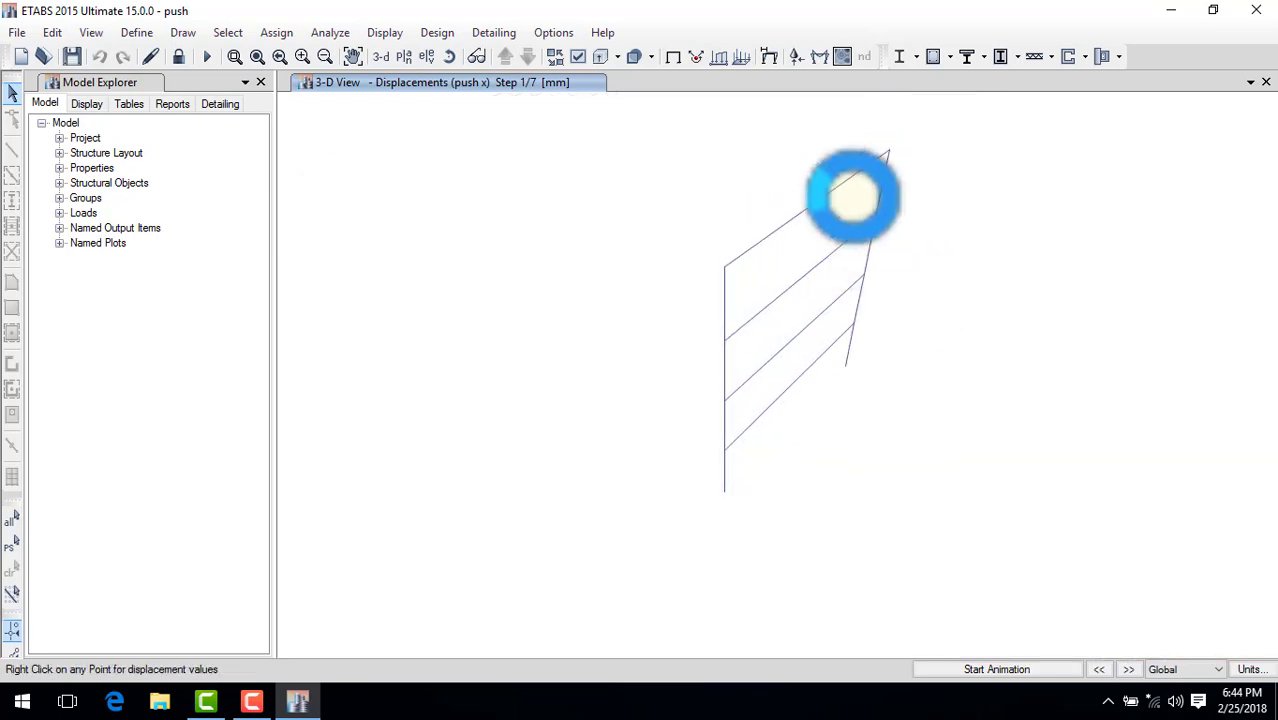
{"action": "middle_click_drag", "start_coordinate": [858, 160], "coordinate": [856, 194]}
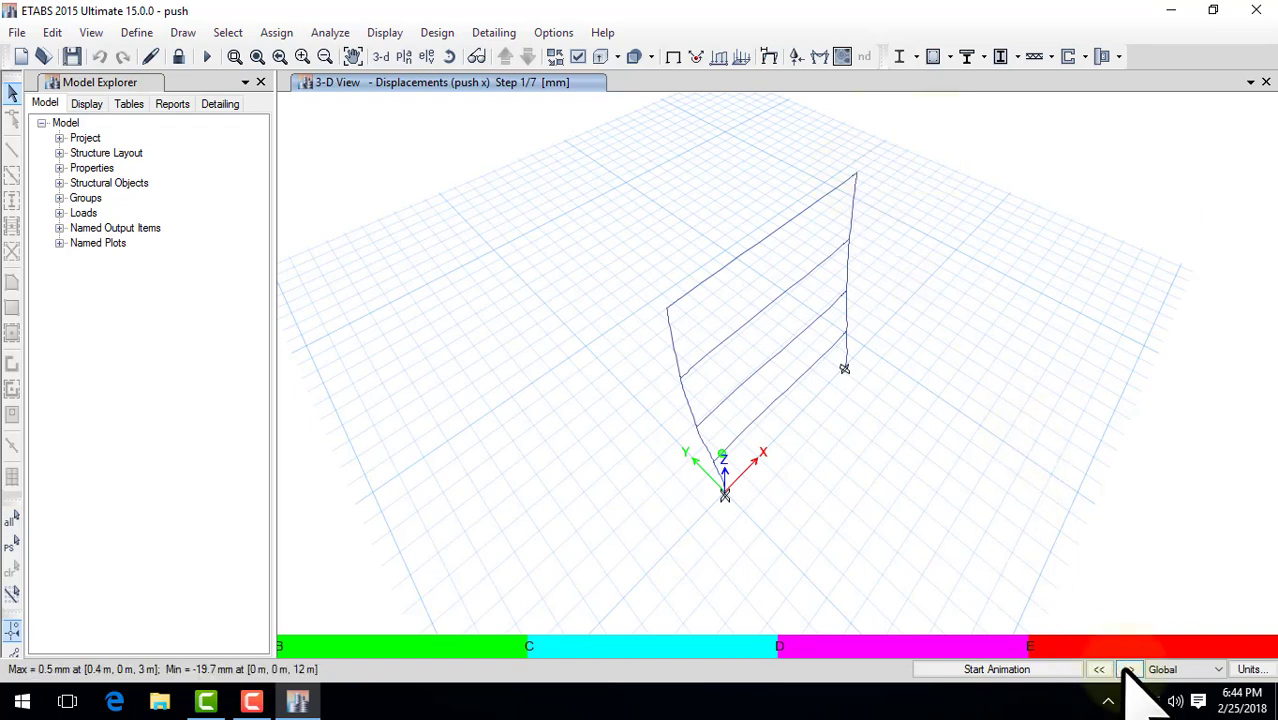
{"action": "left_click", "coordinate": [1128, 670]}
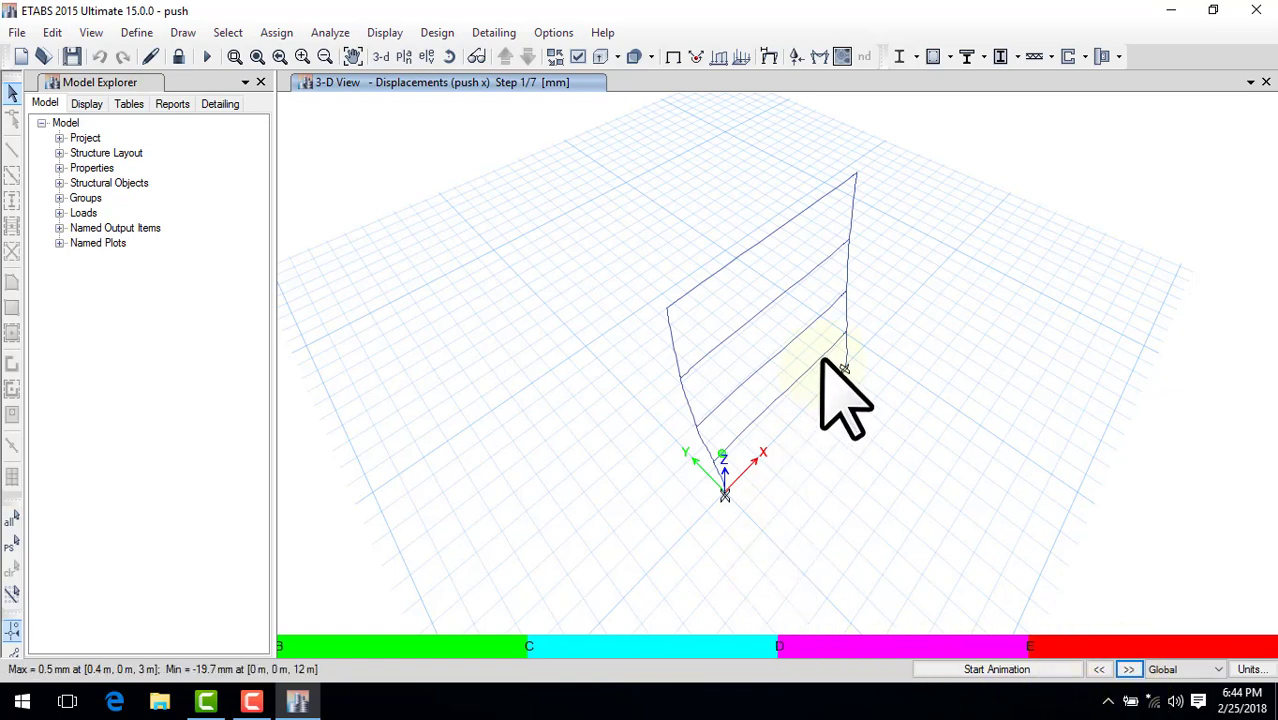
{"action": "left_click", "coordinate": [988, 670]}
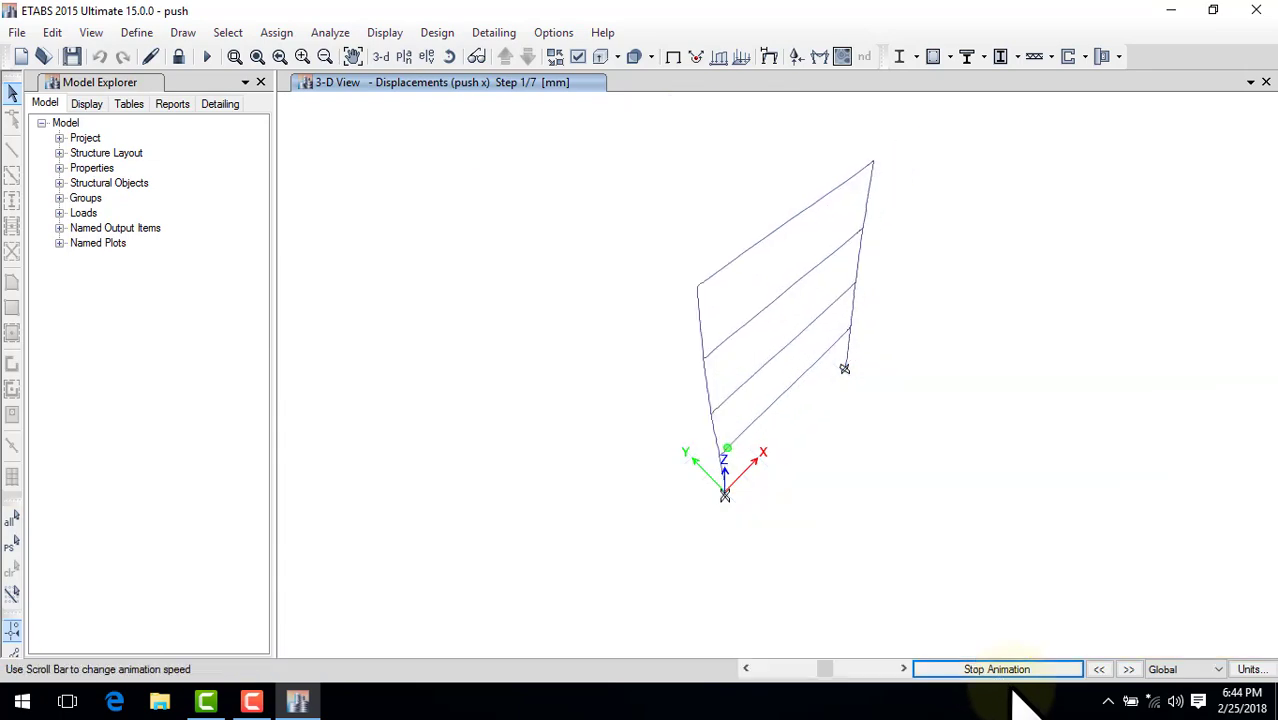
{"action": "left_click", "coordinate": [1126, 669]}
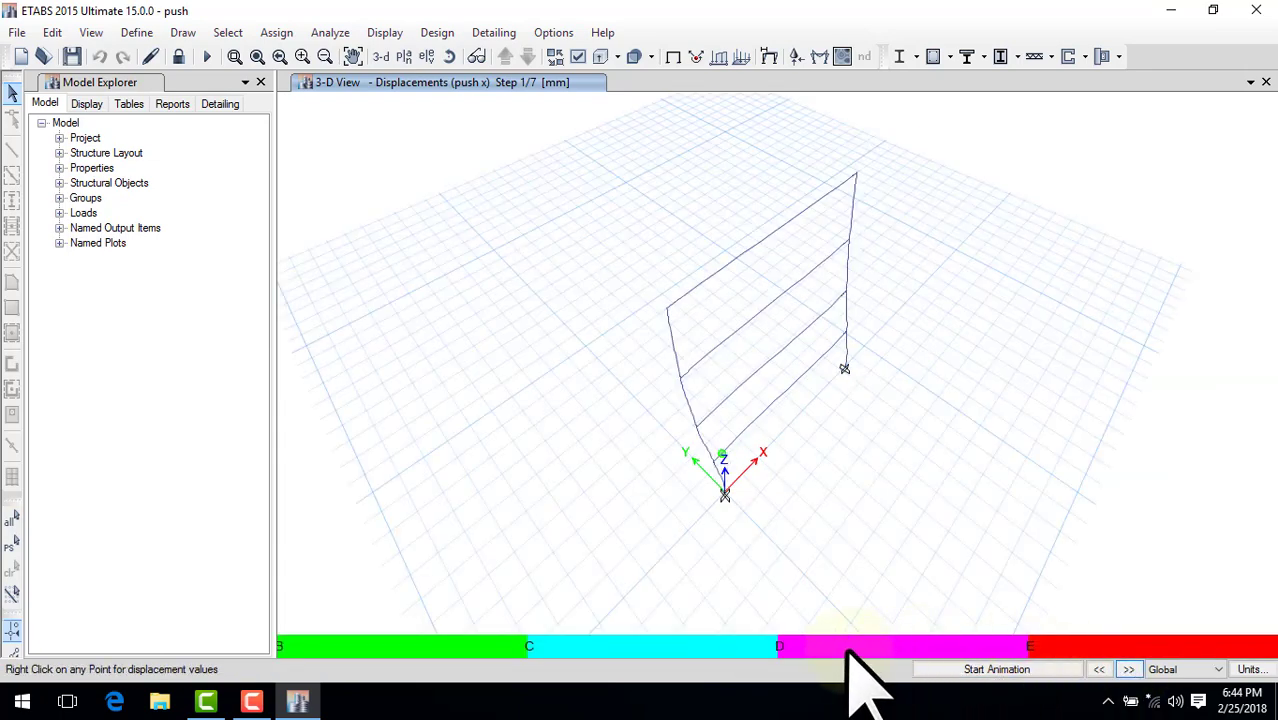
{"action": "left_click", "coordinate": [996, 669]}
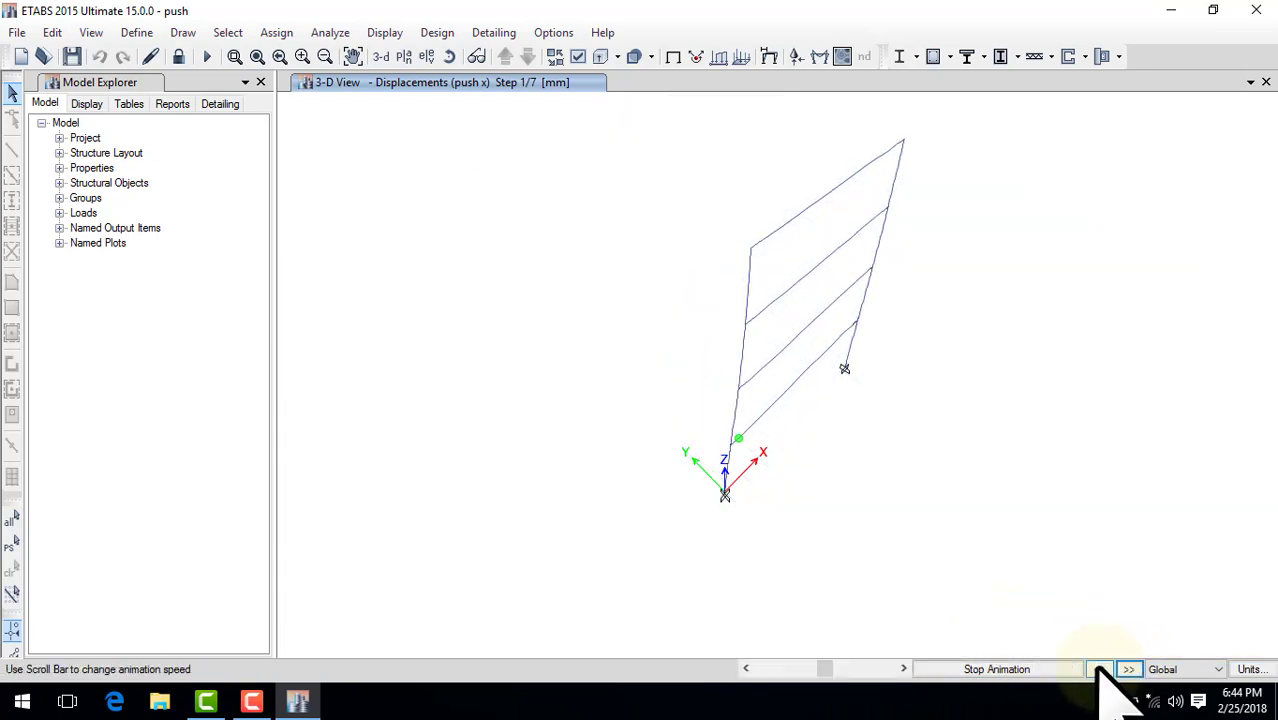
{"action": "left_click", "coordinate": [1020, 672]}
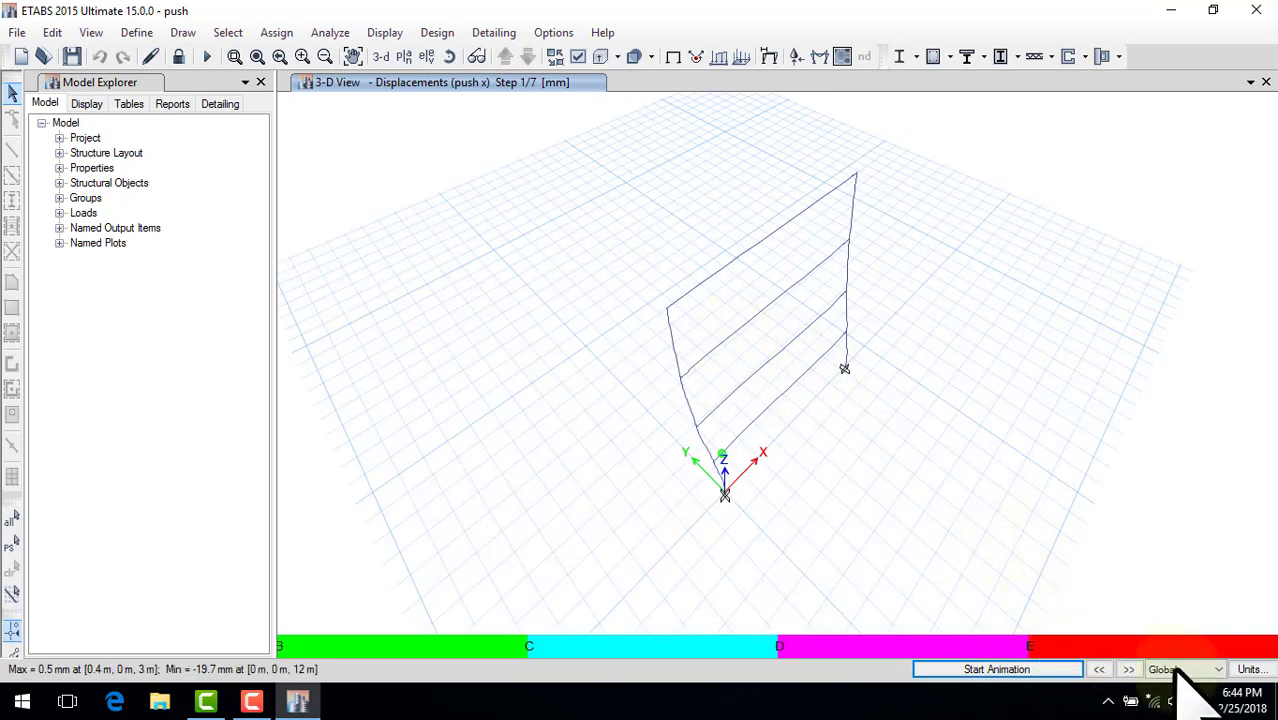
Step: Display the push x deformed shape at Step Number 2
{"action": "left_click", "coordinate": [762, 62]}
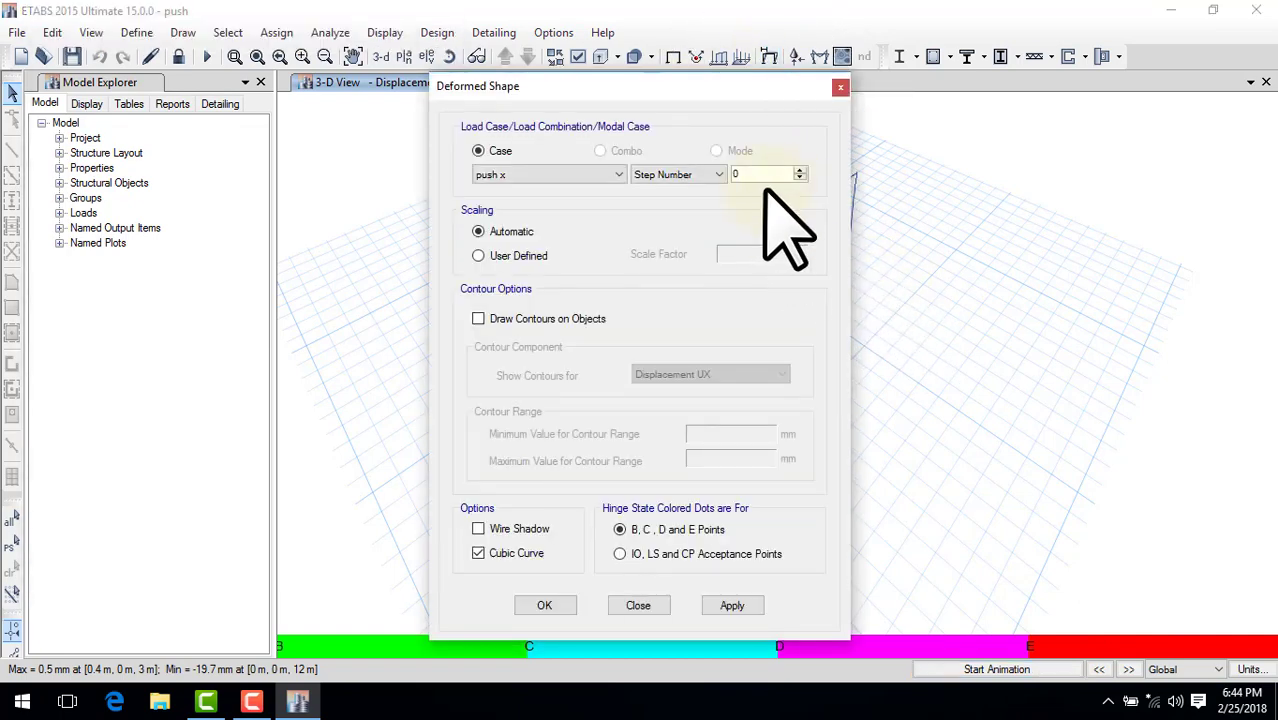
{"action": "left_click", "coordinate": [683, 176]}
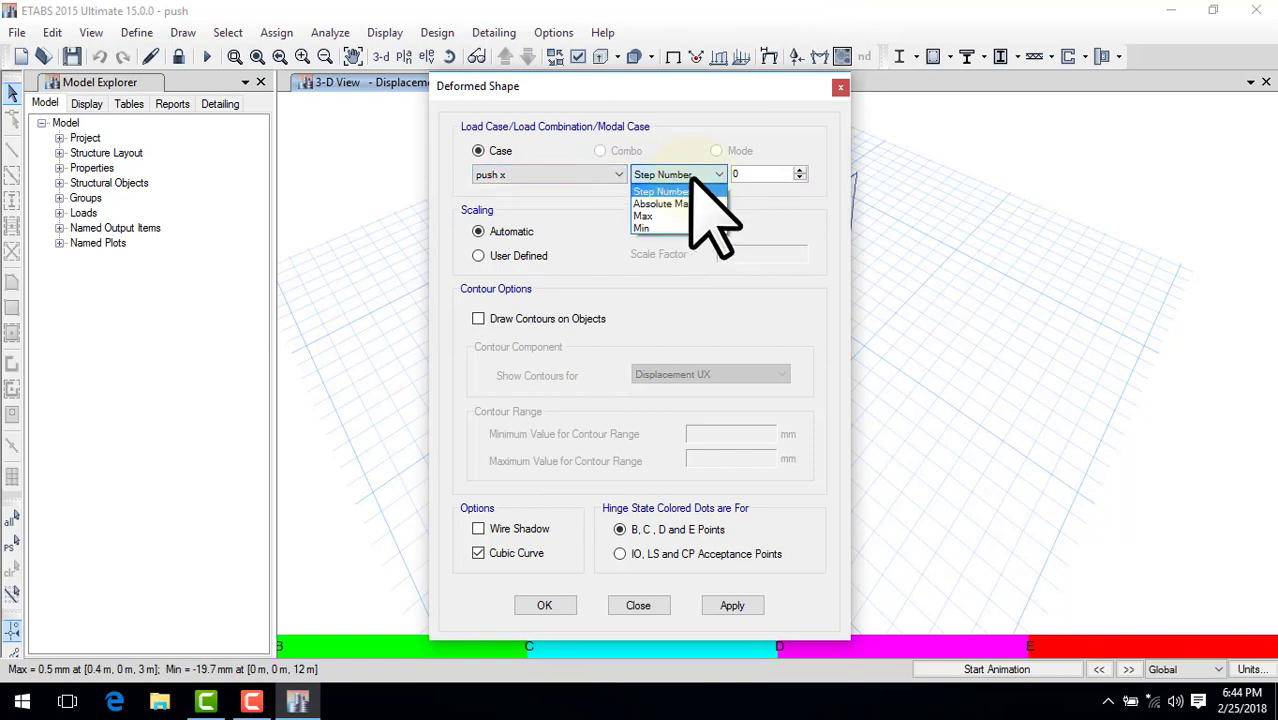
{"action": "left_click", "coordinate": [691, 178]}
{"action": "left_click", "coordinate": [798, 170]}
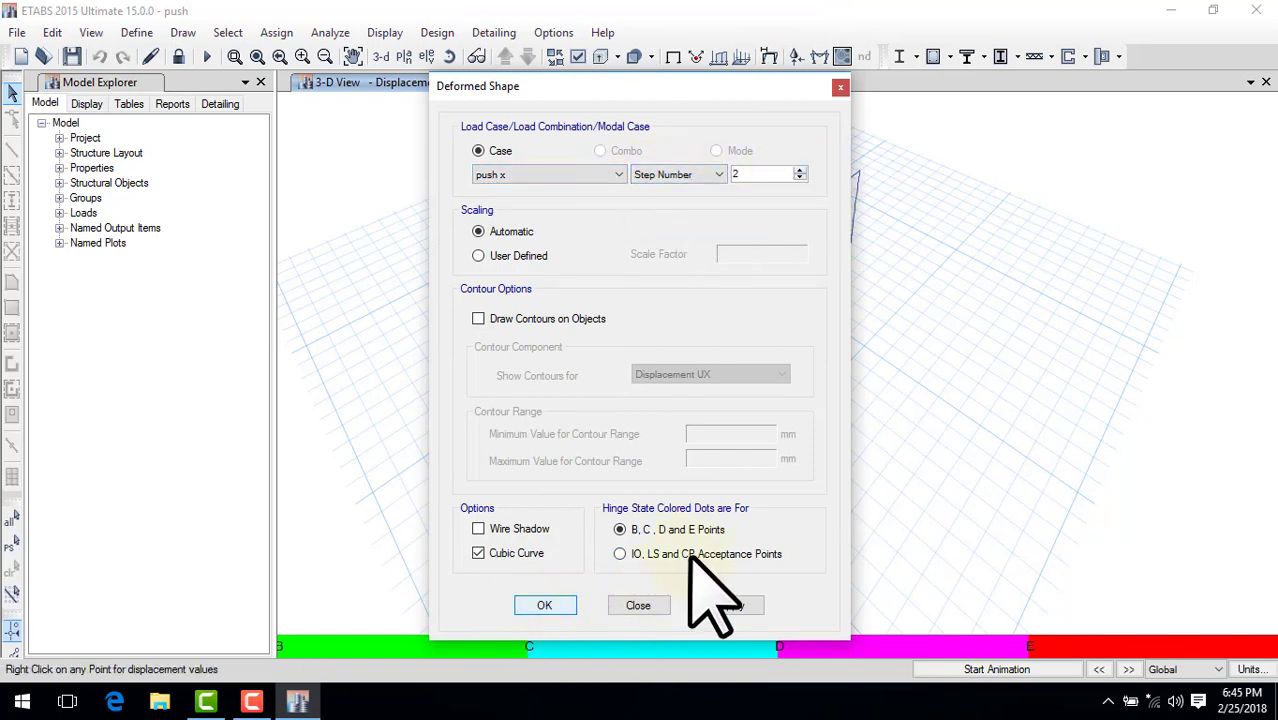
{"action": "left_click", "coordinate": [565, 600]}
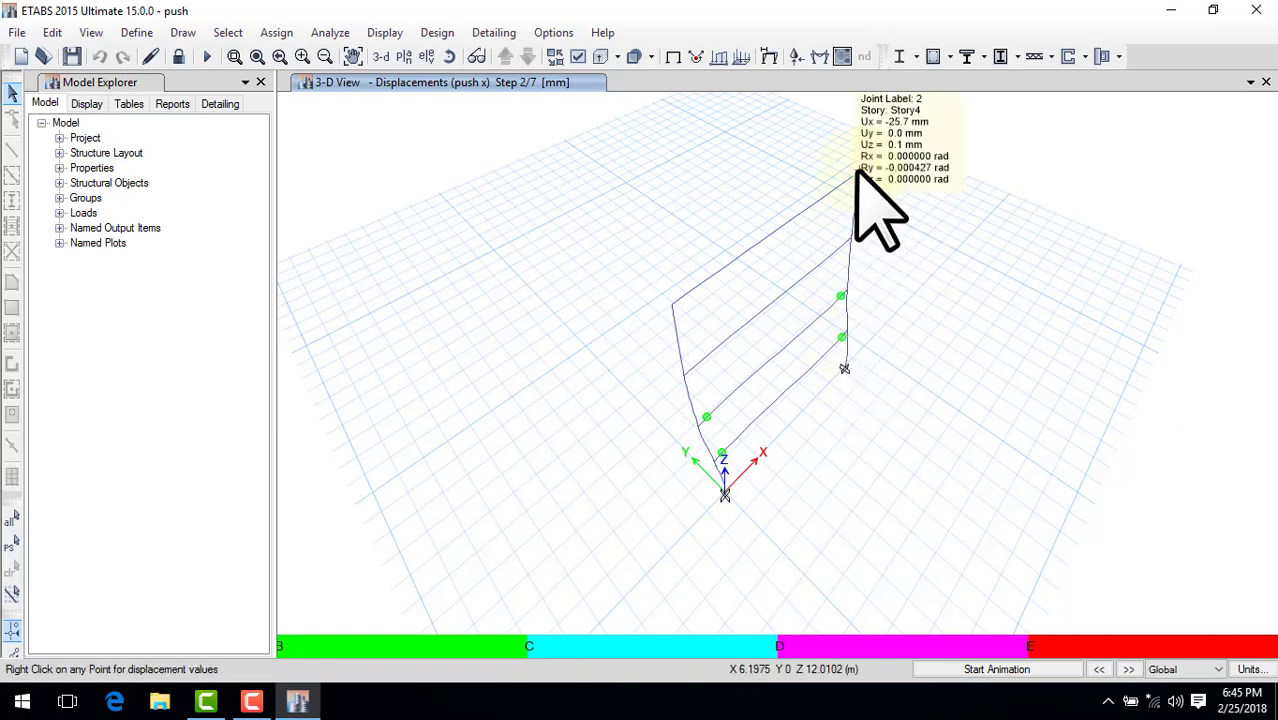
Step: Advance to step 3 and mark the hinges that have formed on both frames
{"action": "left_click", "coordinate": [1133, 669]}
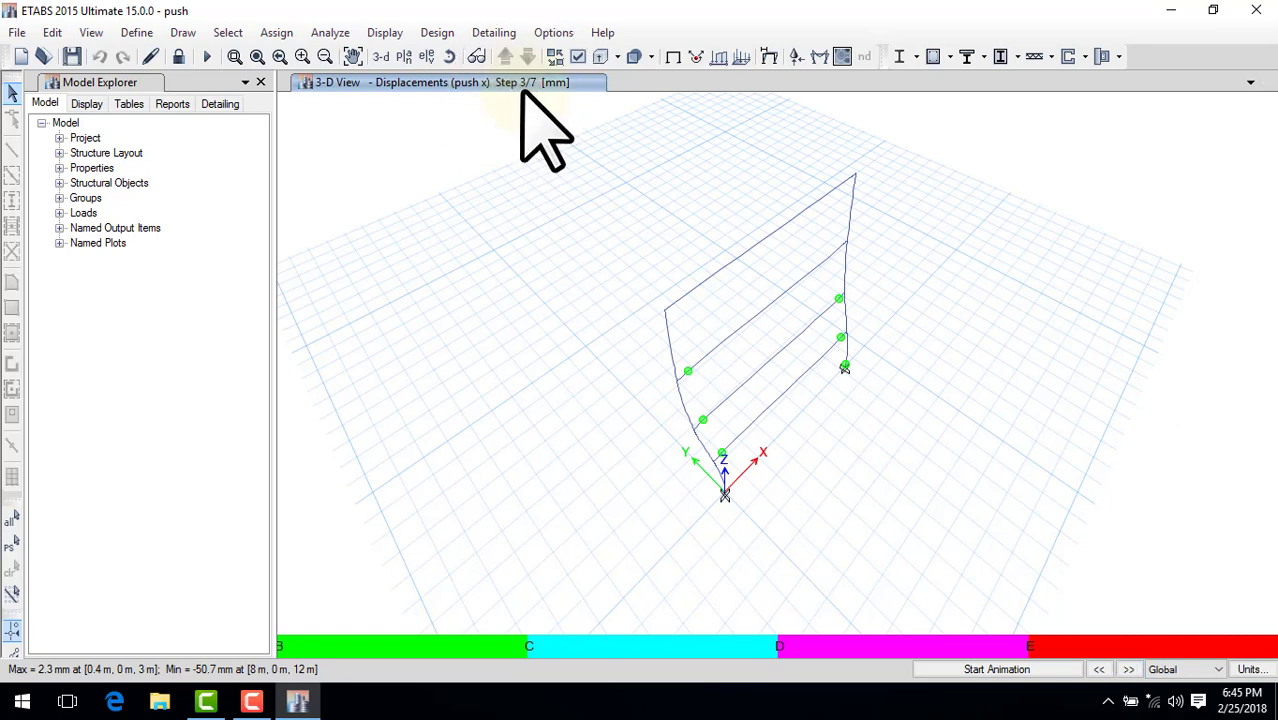
{"action": "left_click_drag", "start_coordinate": [545, 68], "coordinate": [532, 70]}
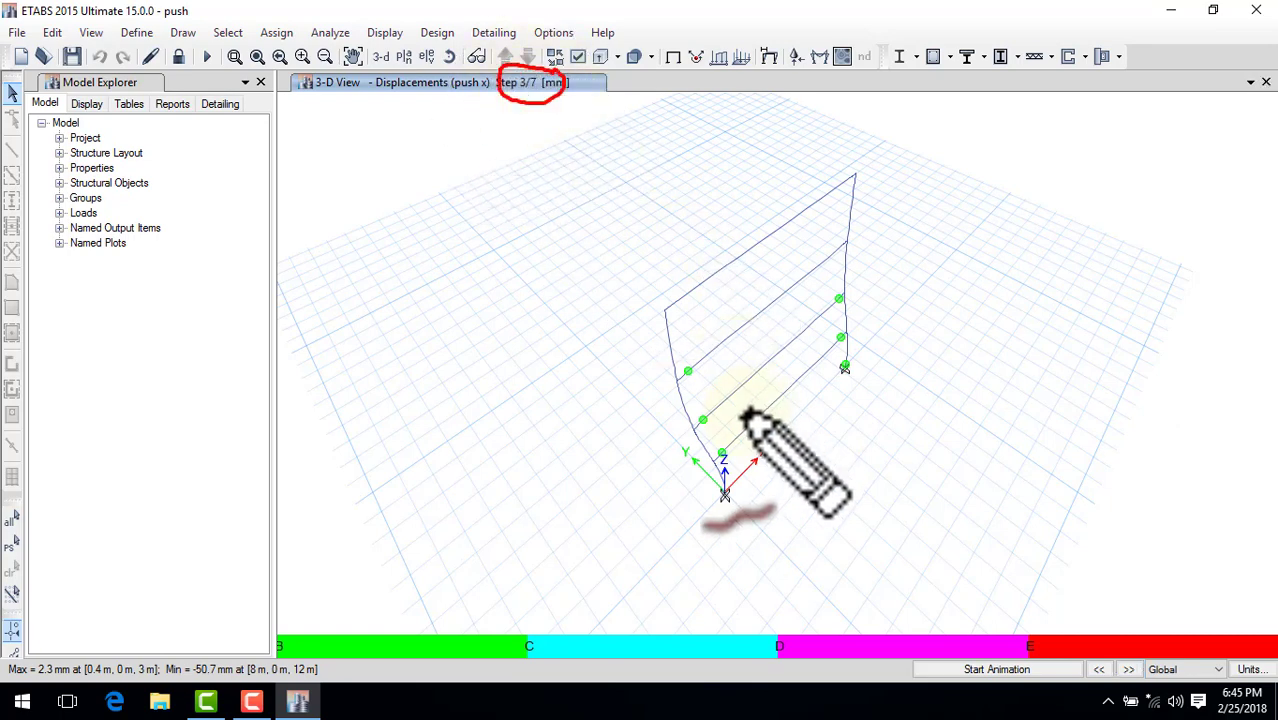
{"action": "left_click_drag", "start_coordinate": [688, 376], "coordinate": [696, 370]}
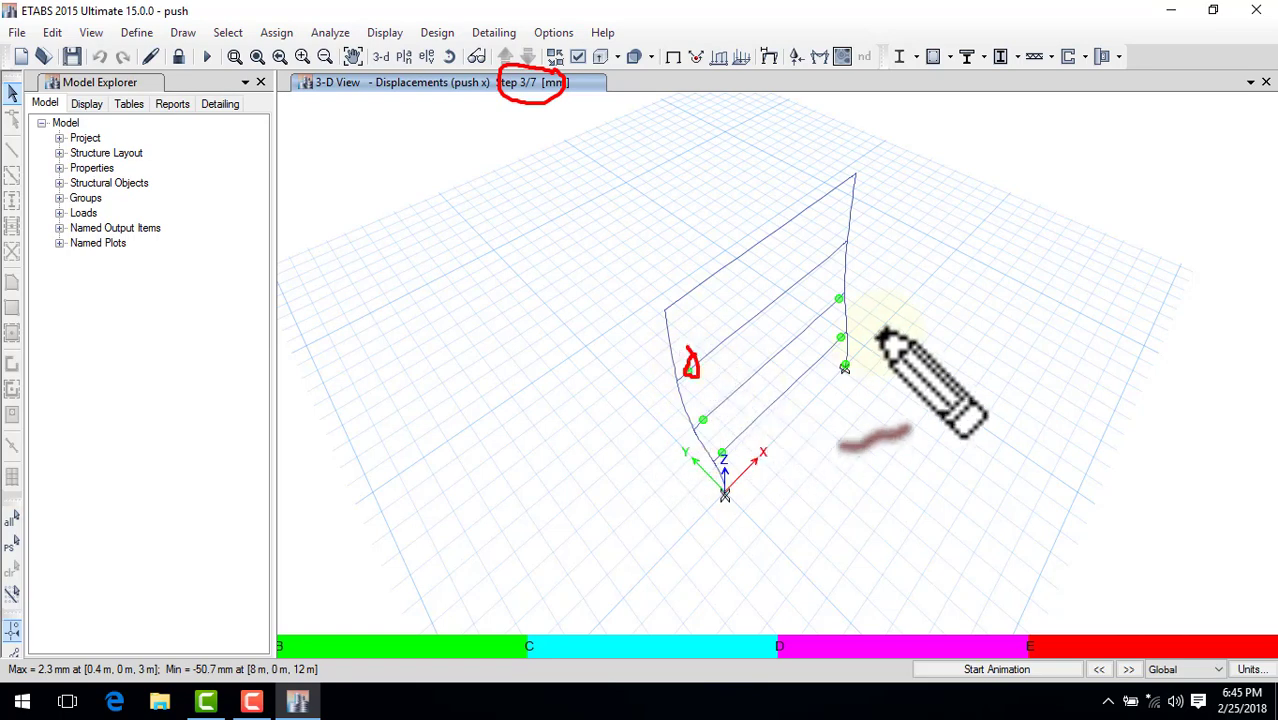
{"action": "left_click_drag", "start_coordinate": [834, 290], "coordinate": [848, 291]}
{"action": "mouse_move", "coordinate": [695, 416]}
{"action": "left_mouse_down"}
{"action": "mouse_move", "coordinate": [710, 410]}
{"action": "mouse_move", "coordinate": [732, 444]}
{"action": "left_mouse_up"}
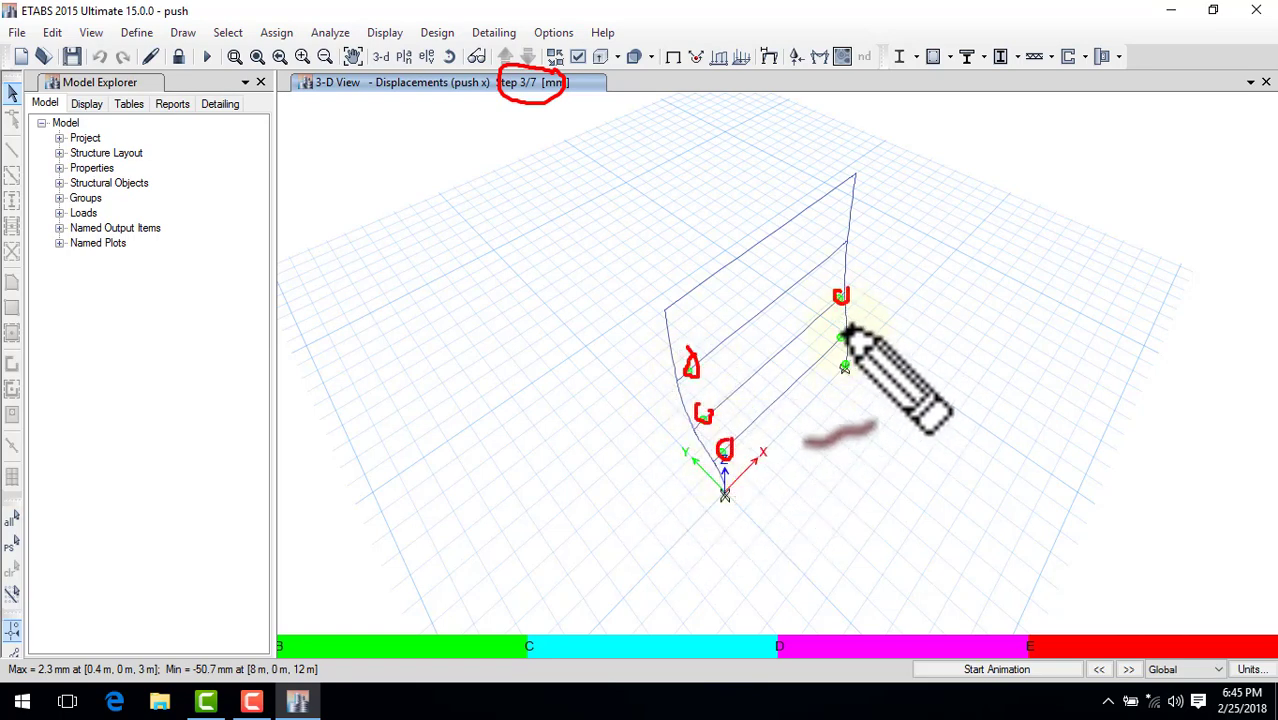
{"action": "left_click_drag", "start_coordinate": [829, 330], "coordinate": [856, 356]}
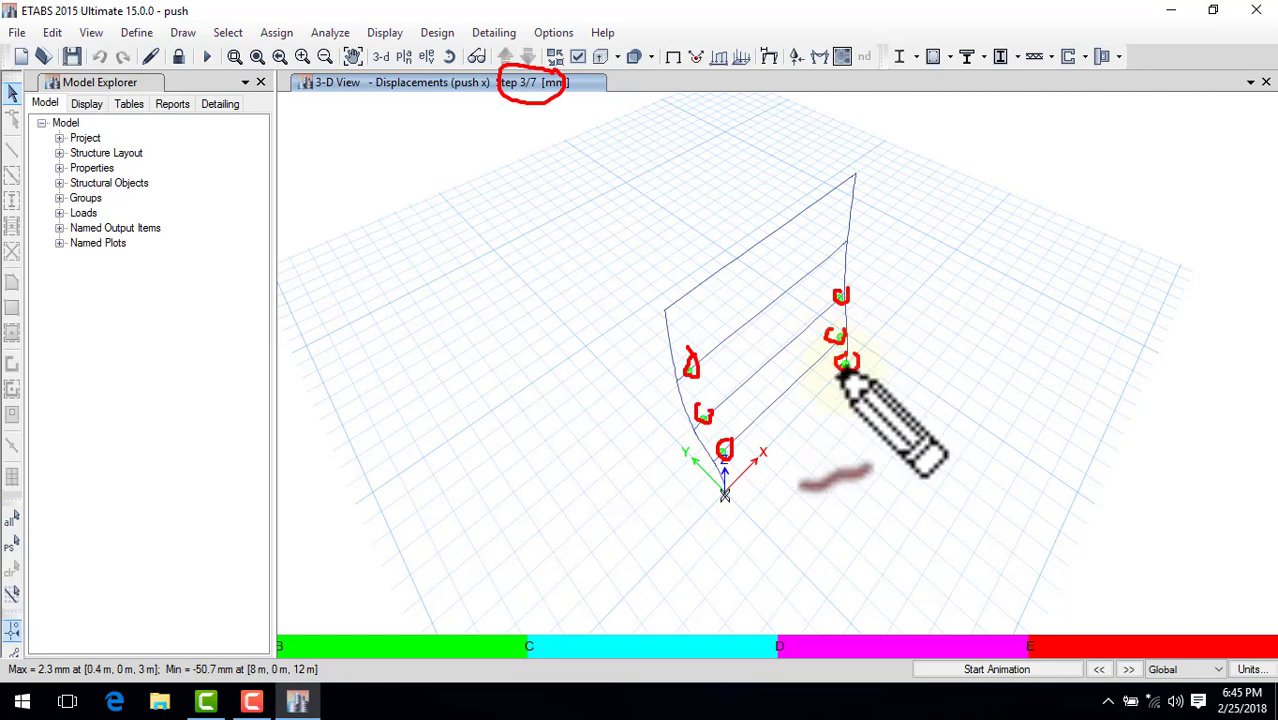
{"action": "key", "text": "Escape"}
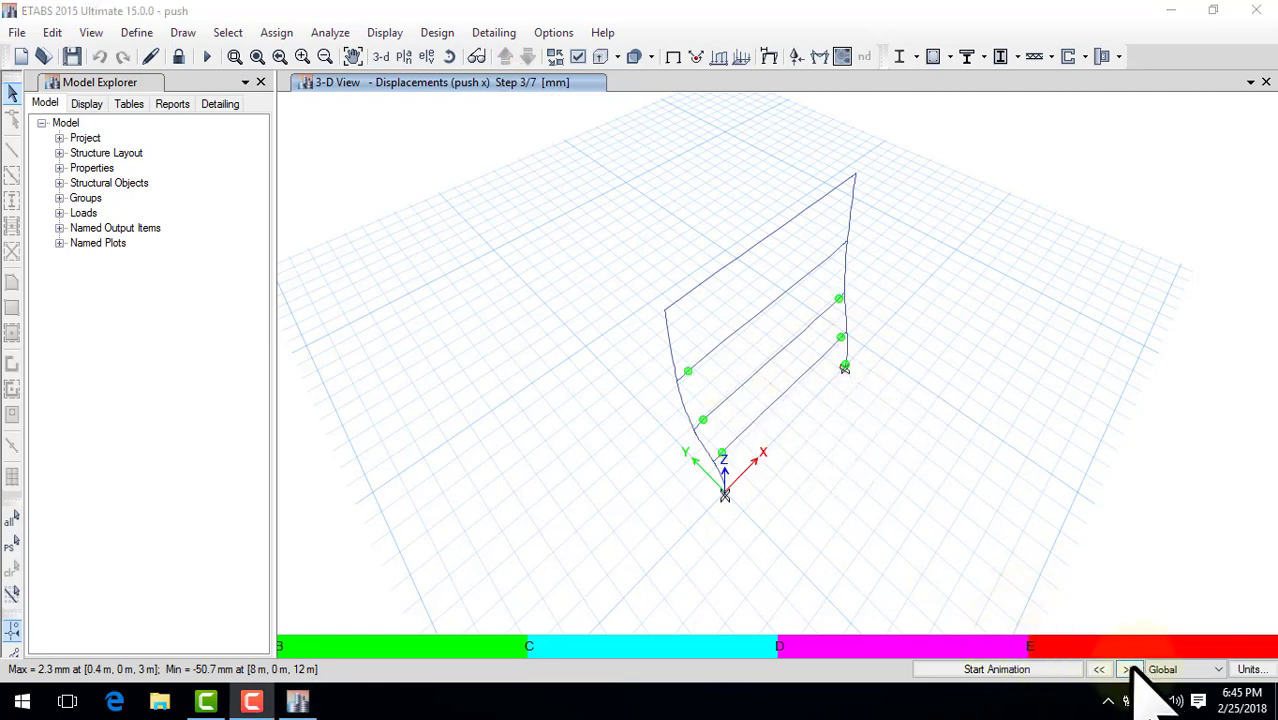
Step: Step through to the final step 7, circling the base hinge that changed colour
{"action": "left_click", "coordinate": [1128, 669]}
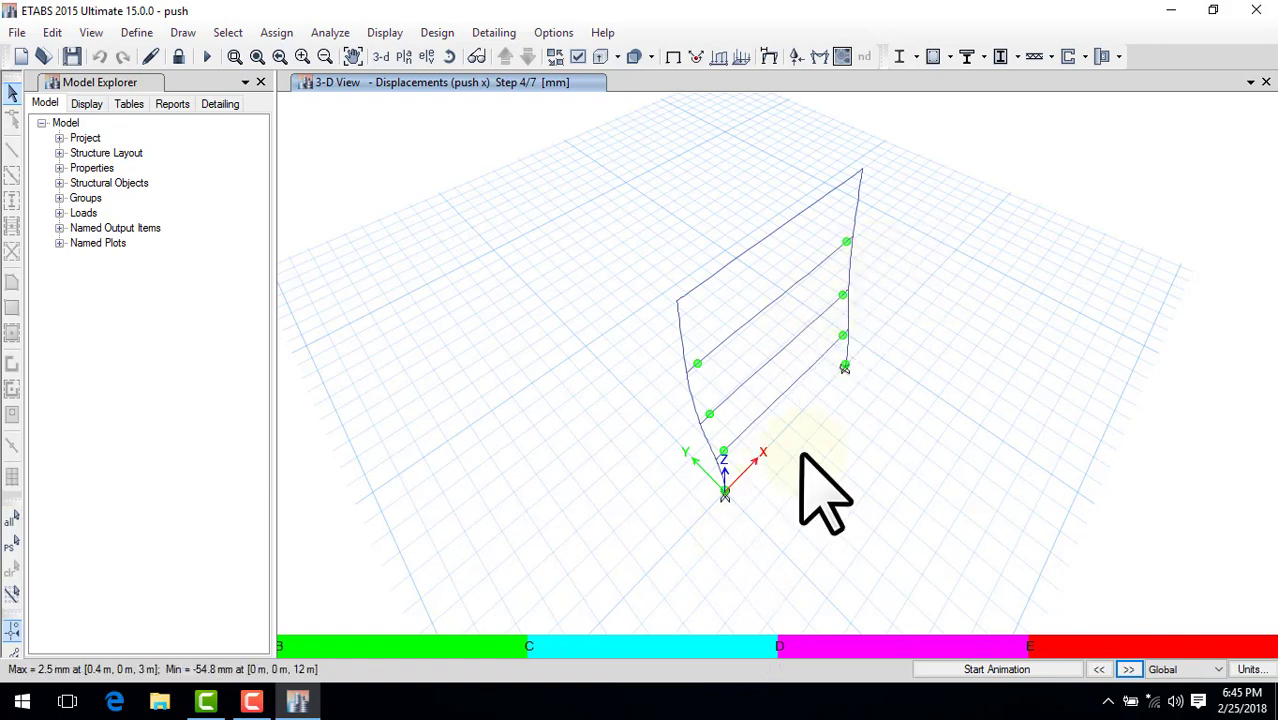
{"action": "left_click", "coordinate": [1128, 669]}
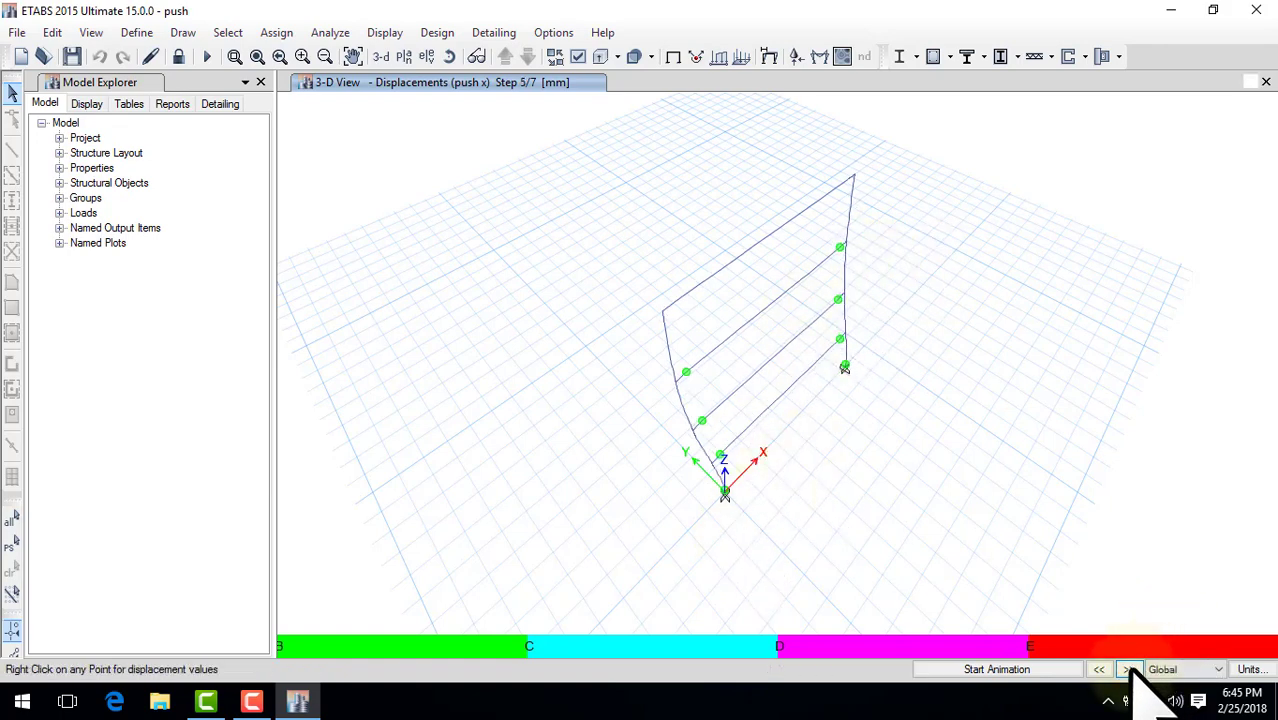
{"action": "left_click", "coordinate": [1128, 669]}
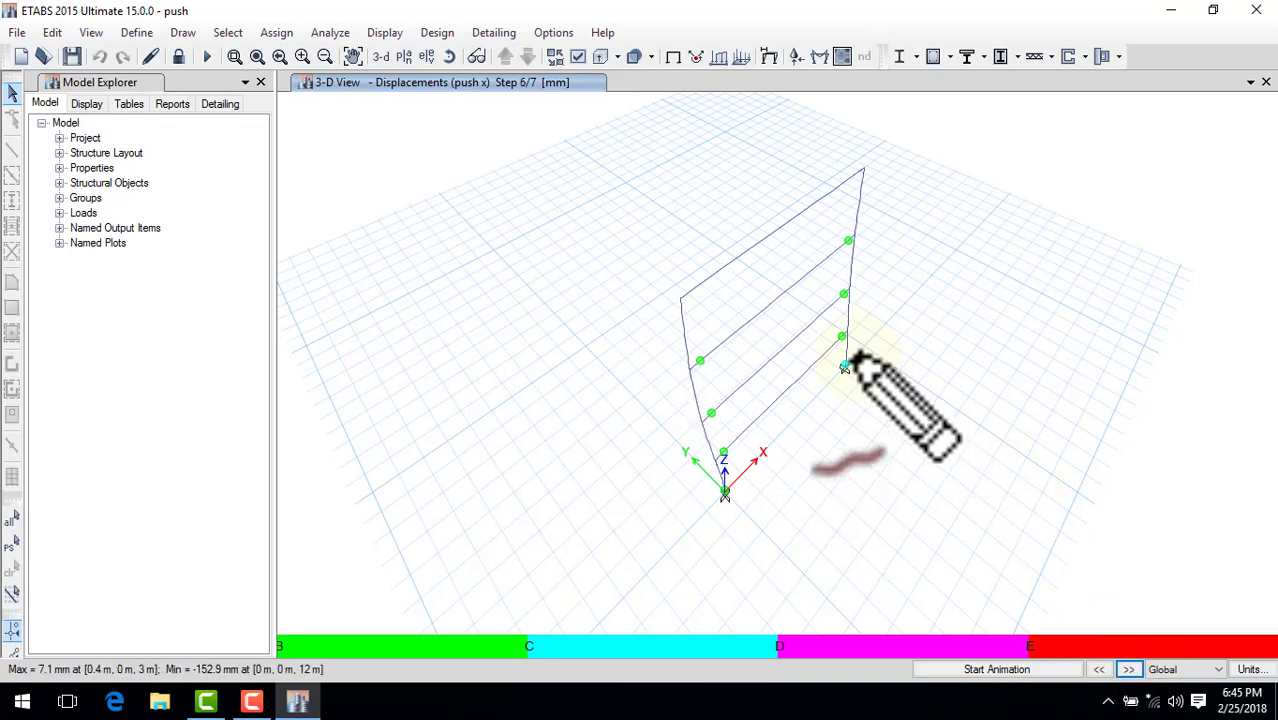
{"action": "left_click_drag", "start_coordinate": [852, 358], "coordinate": [829, 360]}
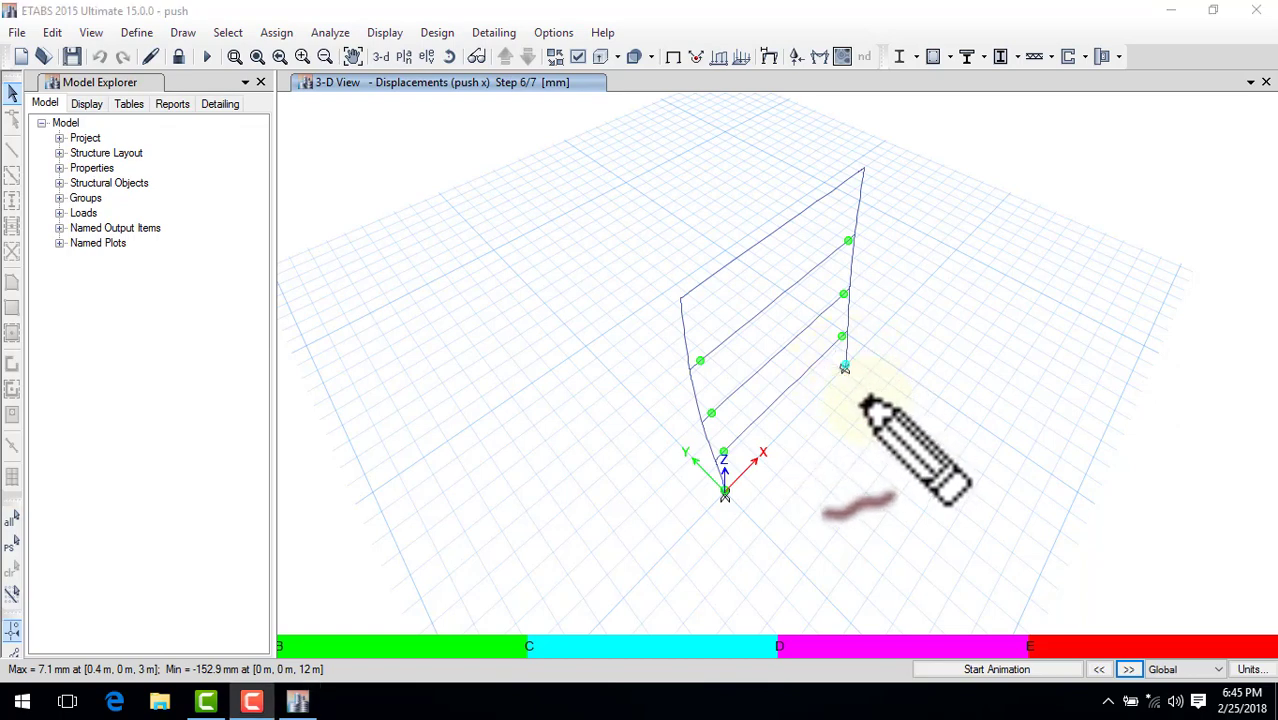
{"action": "left_click", "coordinate": [1128, 670]}
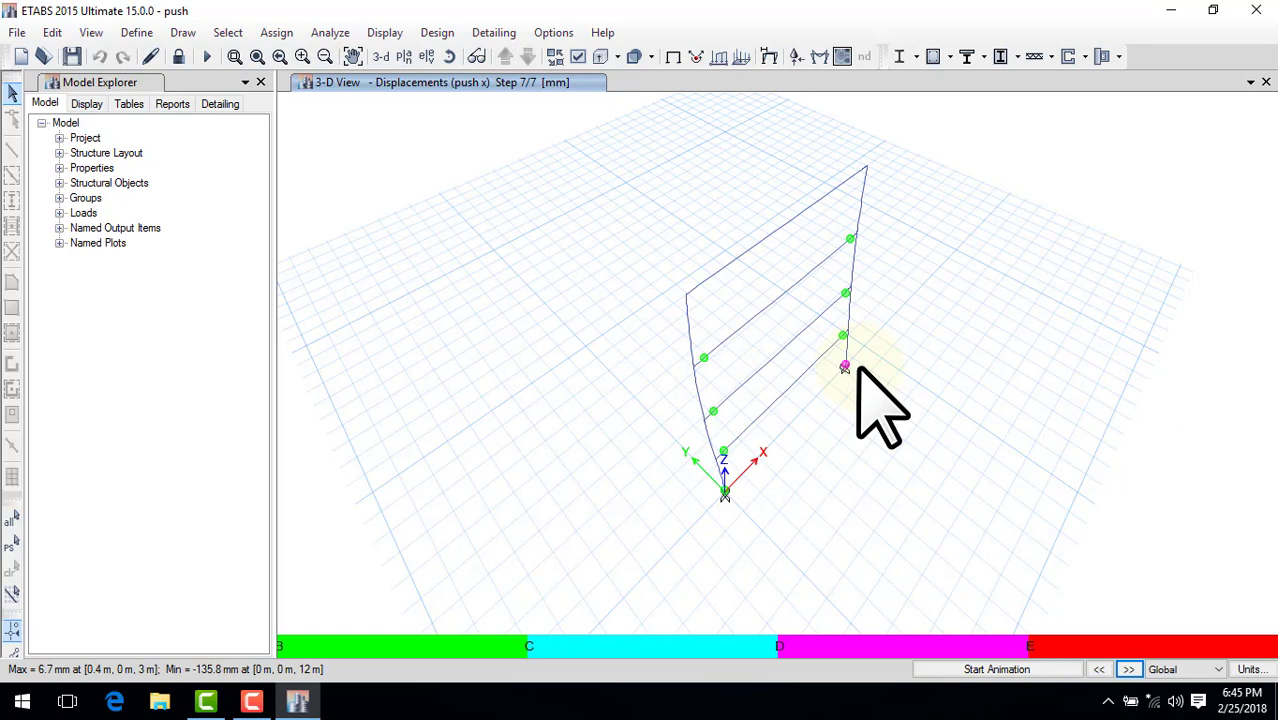
Step: Read the joint displacements, with the Story4 top joint at −135.8 mm in X
{"action": "right_click", "coordinate": [842, 366]}
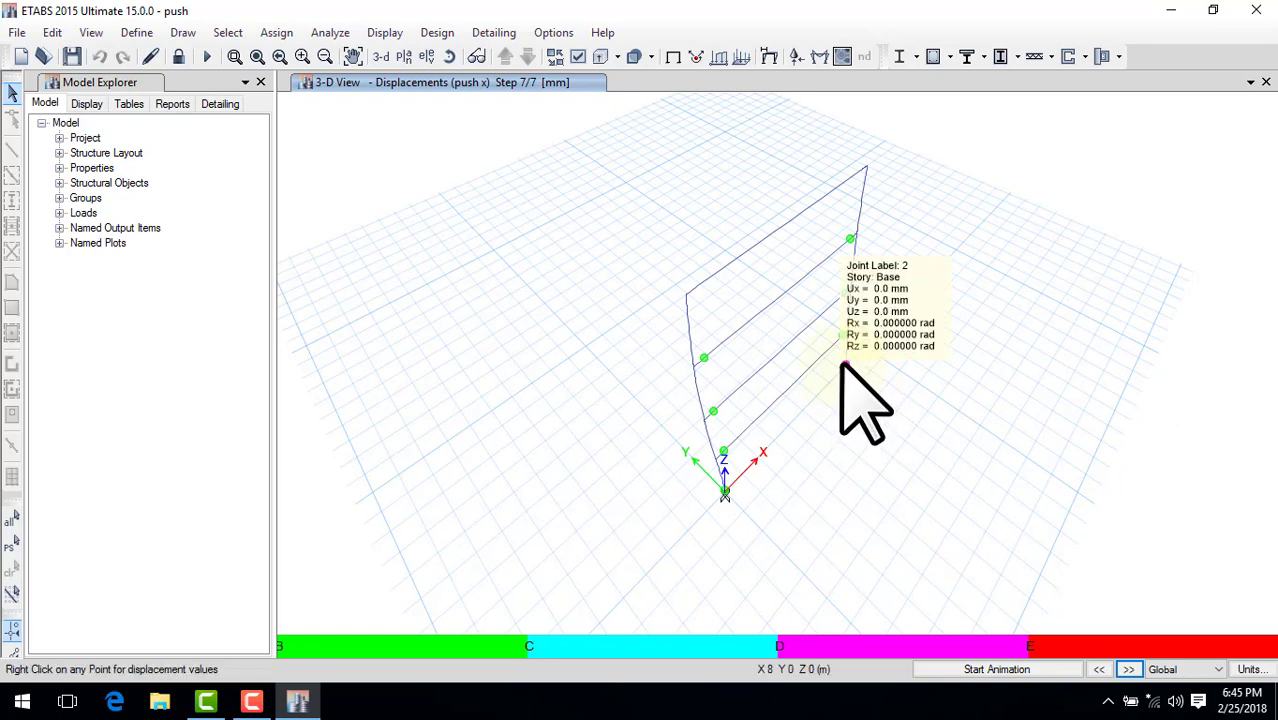
{"action": "right_click", "coordinate": [863, 170]}
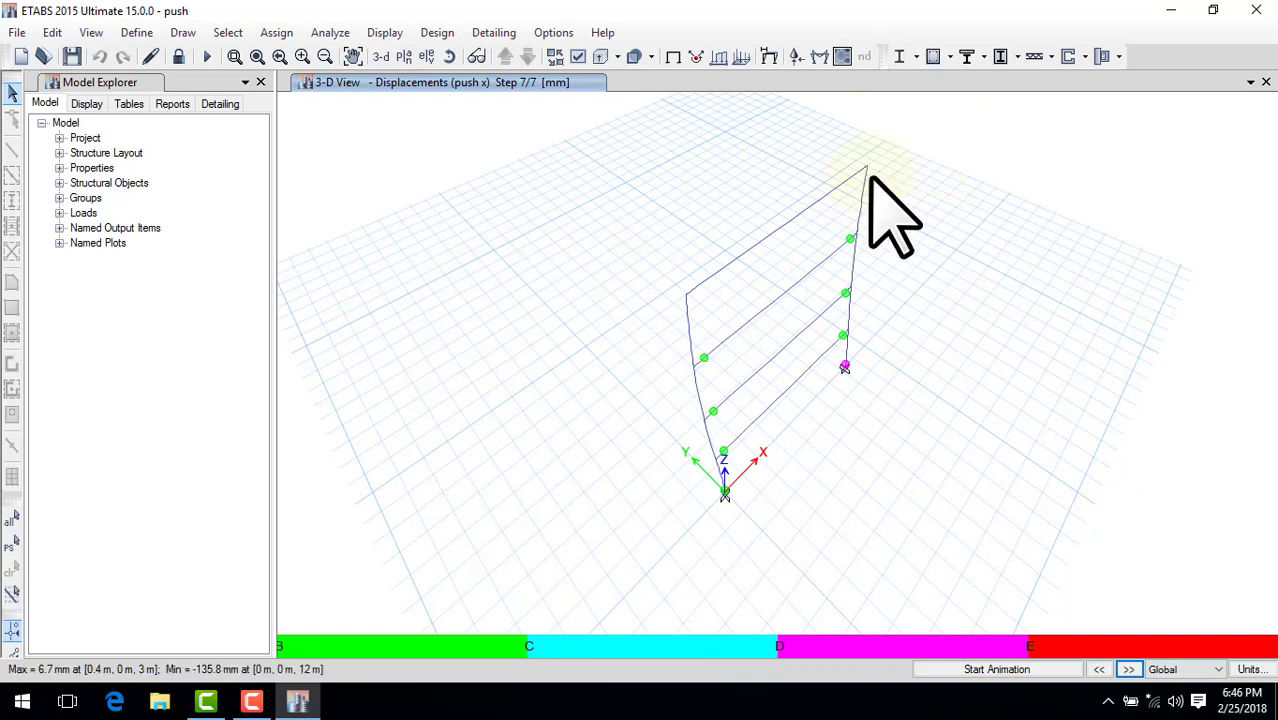
{"action": "right_click", "coordinate": [863, 170]}
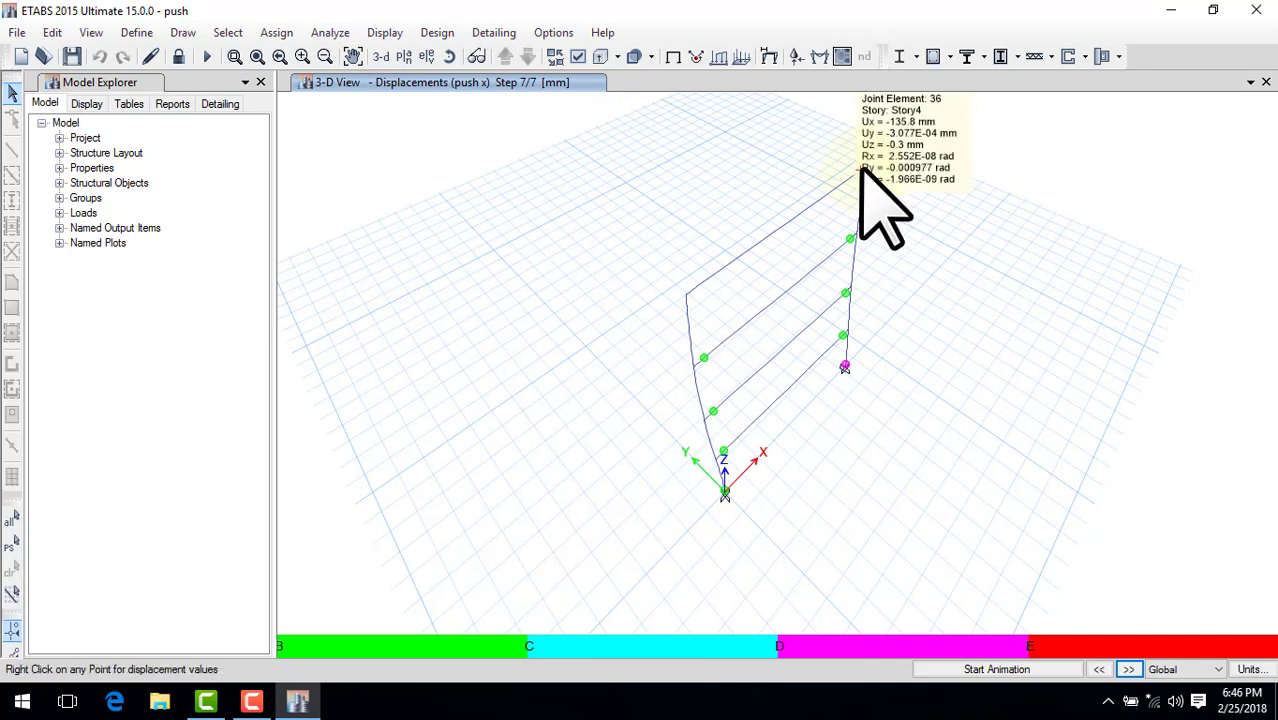
Step: Check another joint's displacement, then draw force and displacement axes labelled F and D
{"action": "right_click", "coordinate": [868, 168]}
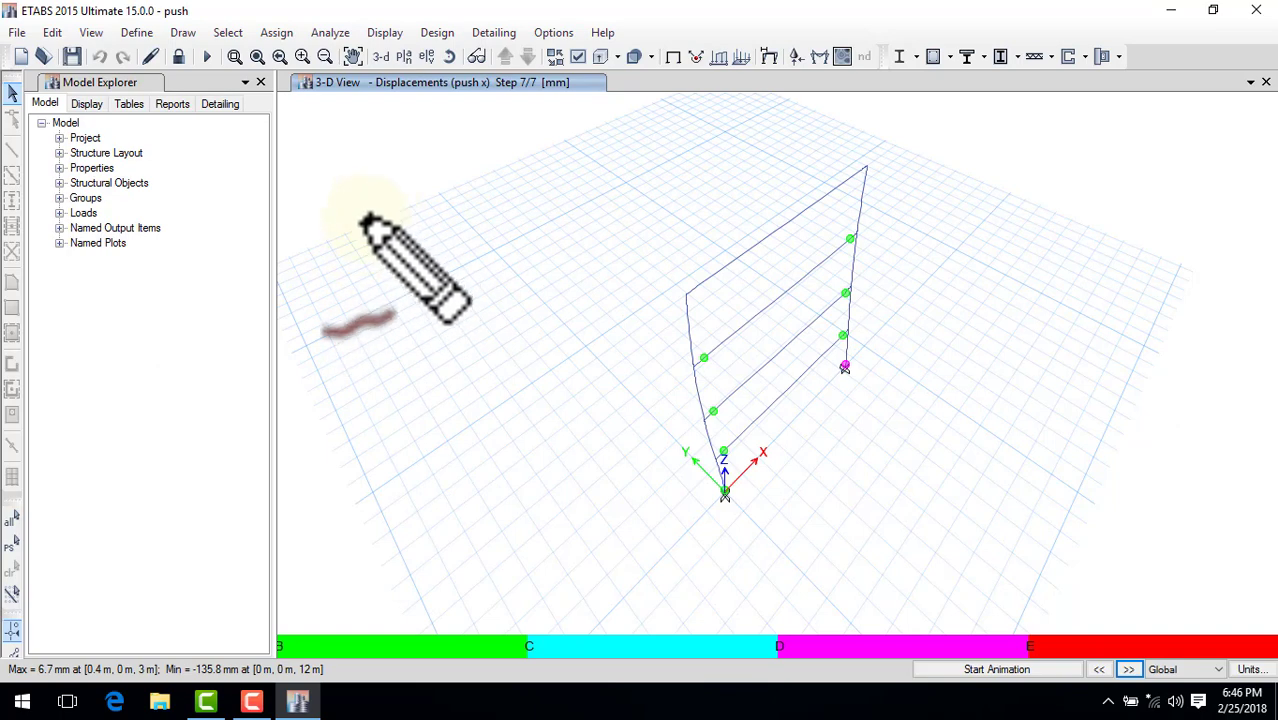
{"action": "mouse_move", "coordinate": [362, 228]}
{"action": "left_mouse_down"}
{"action": "mouse_move", "coordinate": [385, 215]}
{"action": "mouse_move", "coordinate": [375, 275]}
{"action": "left_mouse_up"}
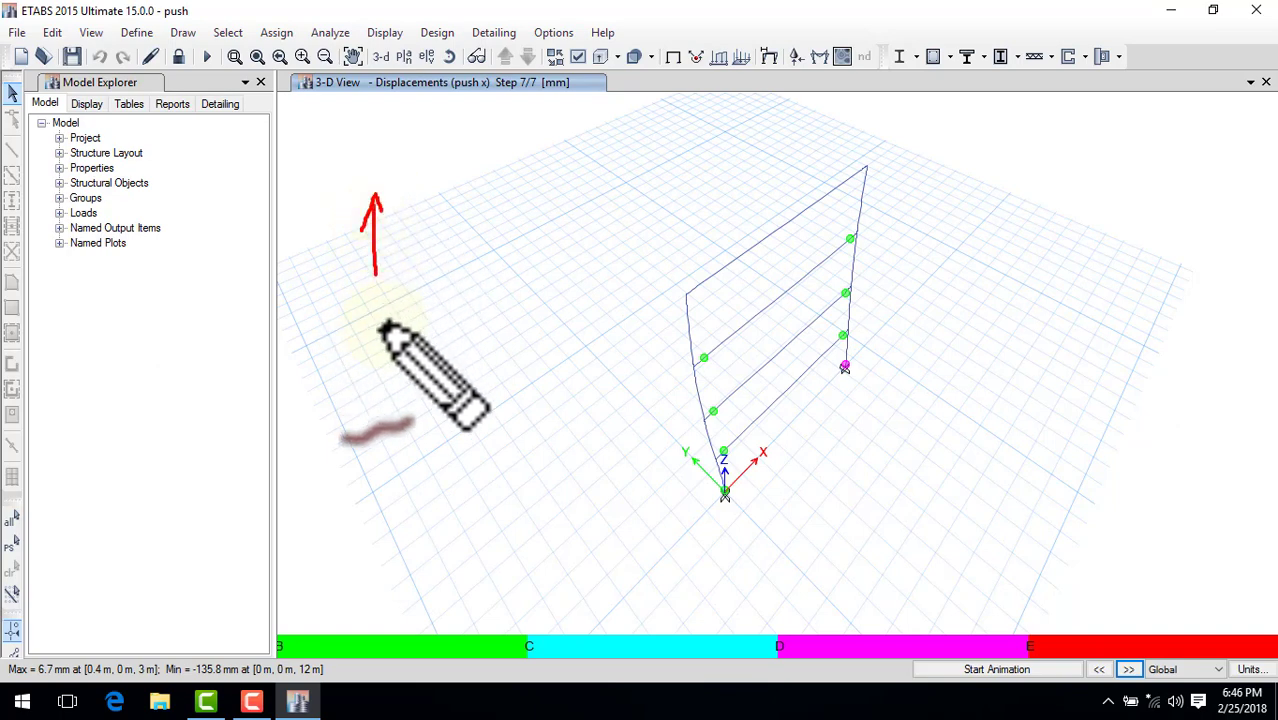
{"action": "mouse_move", "coordinate": [385, 327]}
{"action": "left_mouse_down"}
{"action": "mouse_move", "coordinate": [382, 422]}
{"action": "mouse_move", "coordinate": [660, 432]}
{"action": "left_mouse_up"}
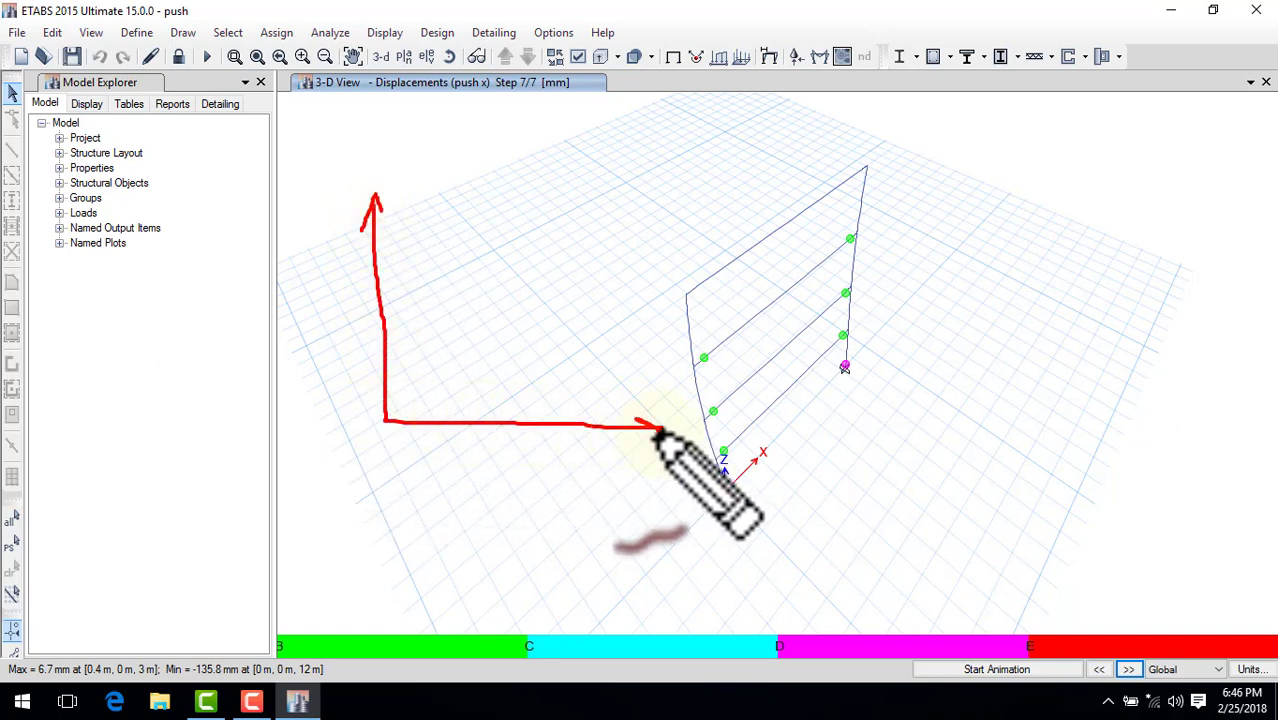
{"action": "left_click_drag", "start_coordinate": [305, 308], "coordinate": [335, 320]}
{"action": "mouse_move", "coordinate": [472, 472]}
{"action": "left_mouse_down"}
{"action": "mouse_move", "coordinate": [492, 455]}
{"action": "mouse_move", "coordinate": [474, 474]}
{"action": "left_mouse_up"}
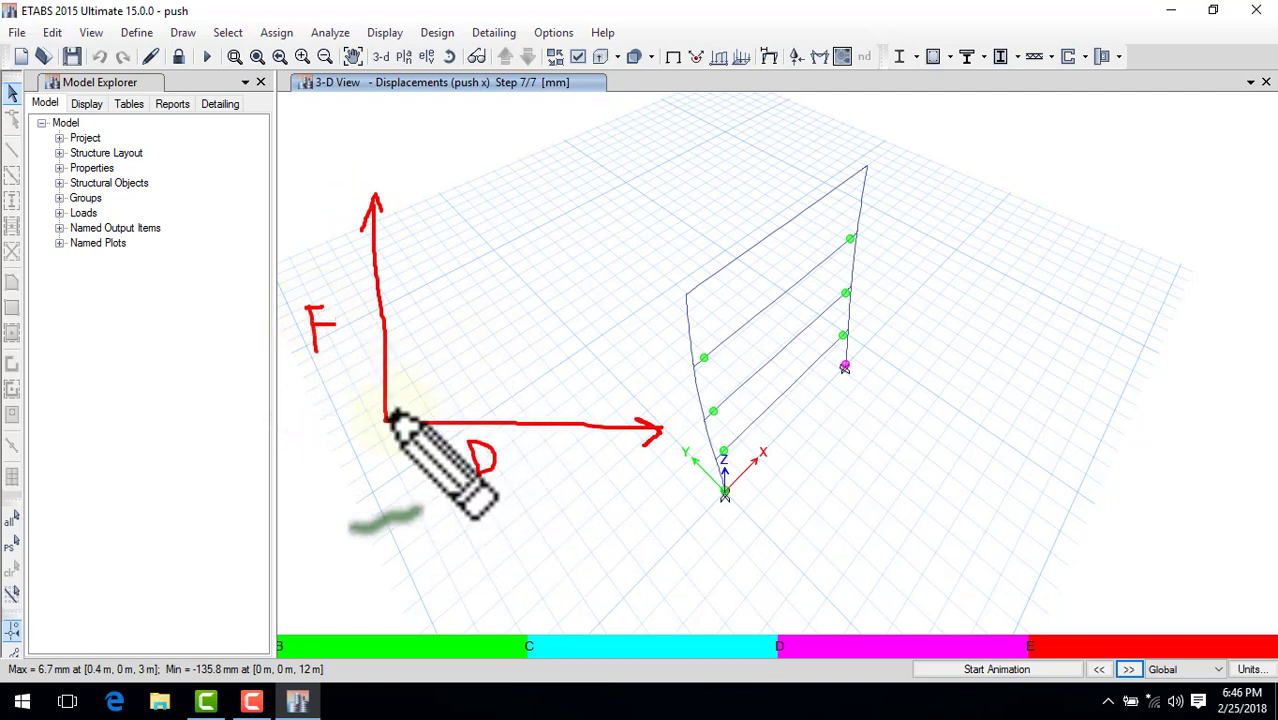
Step: Sketch the green hinge backbone curve and circle its peak plateau and residual segment in blue
{"action": "mouse_move", "coordinate": [388, 416]}
{"action": "left_mouse_down"}
{"action": "mouse_move", "coordinate": [430, 291]}
{"action": "mouse_move", "coordinate": [563, 285]}
{"action": "mouse_move", "coordinate": [568, 360]}
{"action": "mouse_move", "coordinate": [665, 360]}
{"action": "left_mouse_up"}
{"action": "left_click_drag", "start_coordinate": [613, 425], "coordinate": [660, 430]}
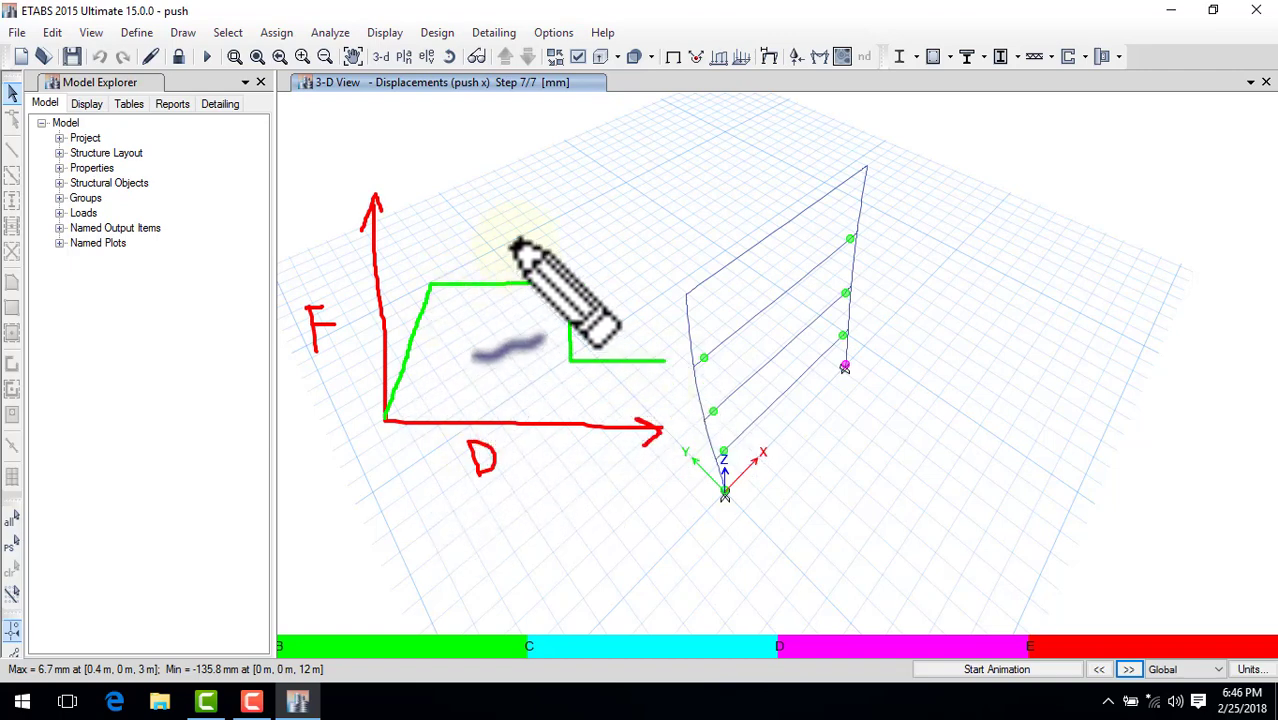
{"action": "mouse_move", "coordinate": [518, 243]}
{"action": "left_mouse_down"}
{"action": "mouse_move", "coordinate": [427, 270]}
{"action": "mouse_move", "coordinate": [531, 297]}
{"action": "mouse_move", "coordinate": [531, 262]}
{"action": "mouse_move", "coordinate": [593, 277]}
{"action": "mouse_move", "coordinate": [570, 354]}
{"action": "mouse_move", "coordinate": [593, 277]}
{"action": "left_mouse_up"}
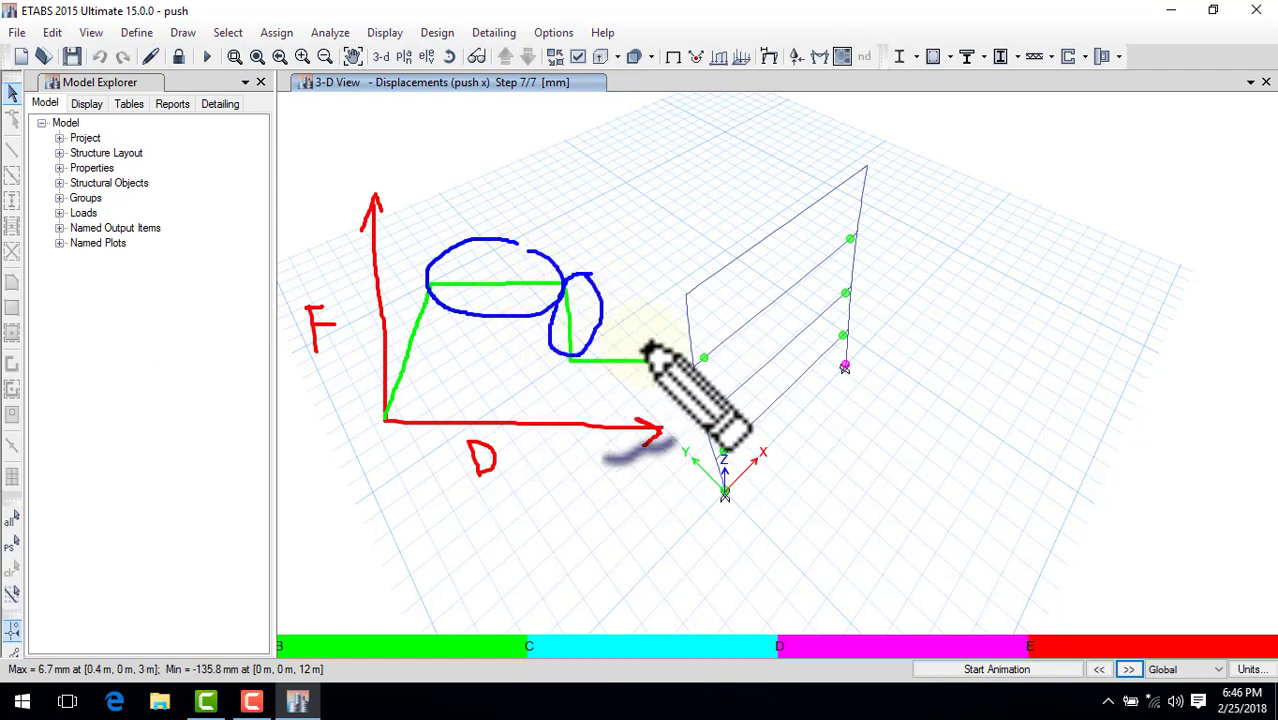
{"action": "mouse_move", "coordinate": [579, 362]}
{"action": "left_mouse_down"}
{"action": "mouse_move", "coordinate": [693, 359]}
{"action": "mouse_move", "coordinate": [673, 342]}
{"action": "mouse_move", "coordinate": [653, 349]}
{"action": "left_mouse_up"}
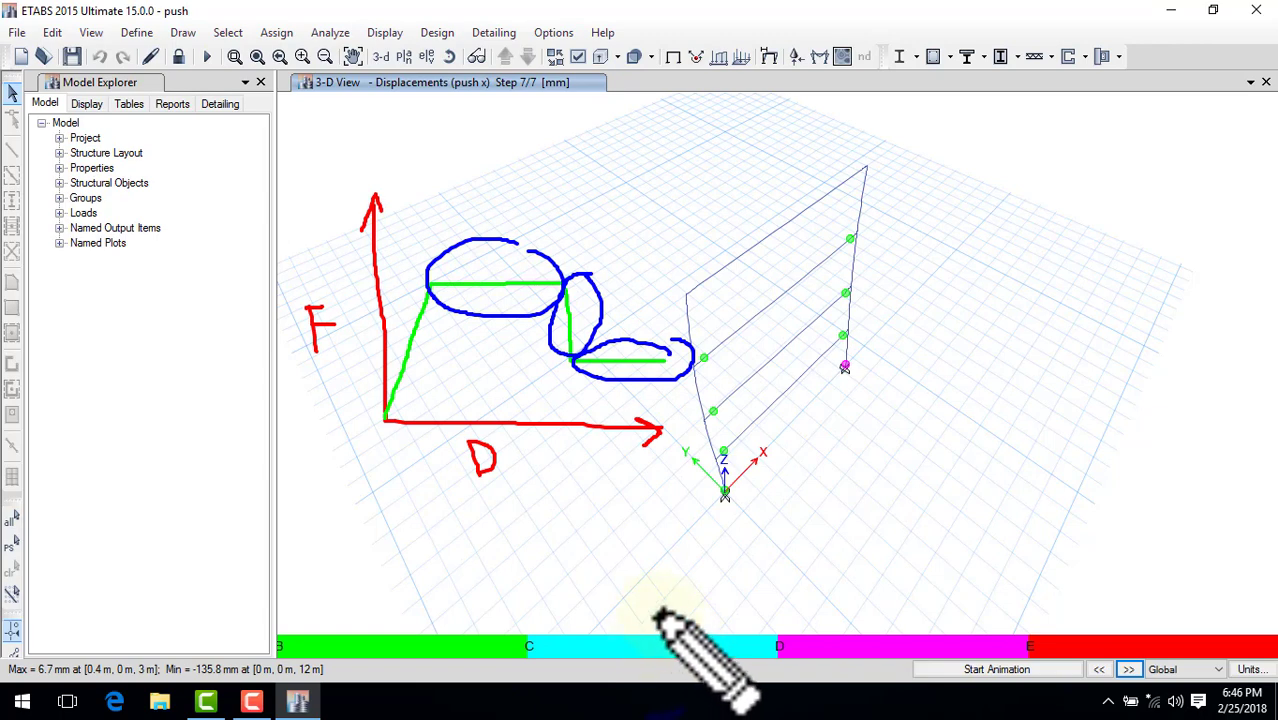
Step: Clear the previous sketch and redraw the force-displacement axes with a new hinge backbone curve
{"action": "left_click_drag", "start_coordinate": [845, 636], "coordinate": [915, 622]}
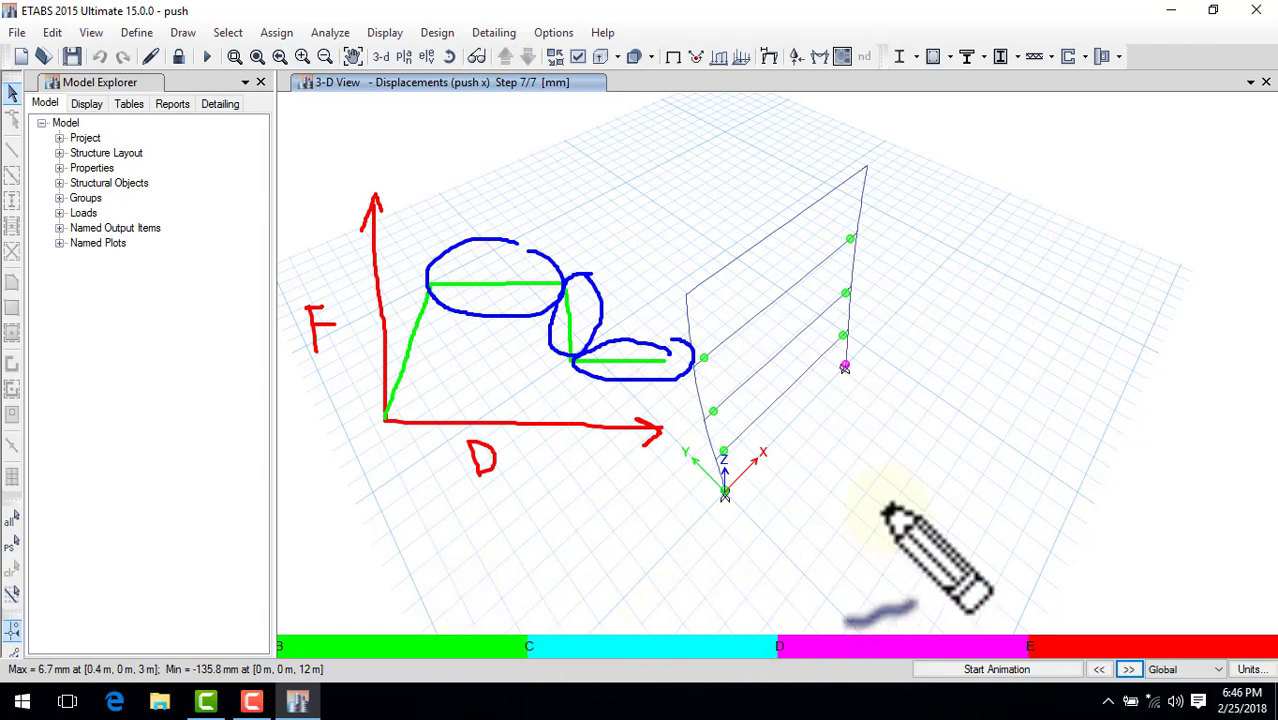
{"action": "key", "text": "Escape"}
{"action": "left_click_drag", "start_coordinate": [340, 208], "coordinate": [615, 425]}
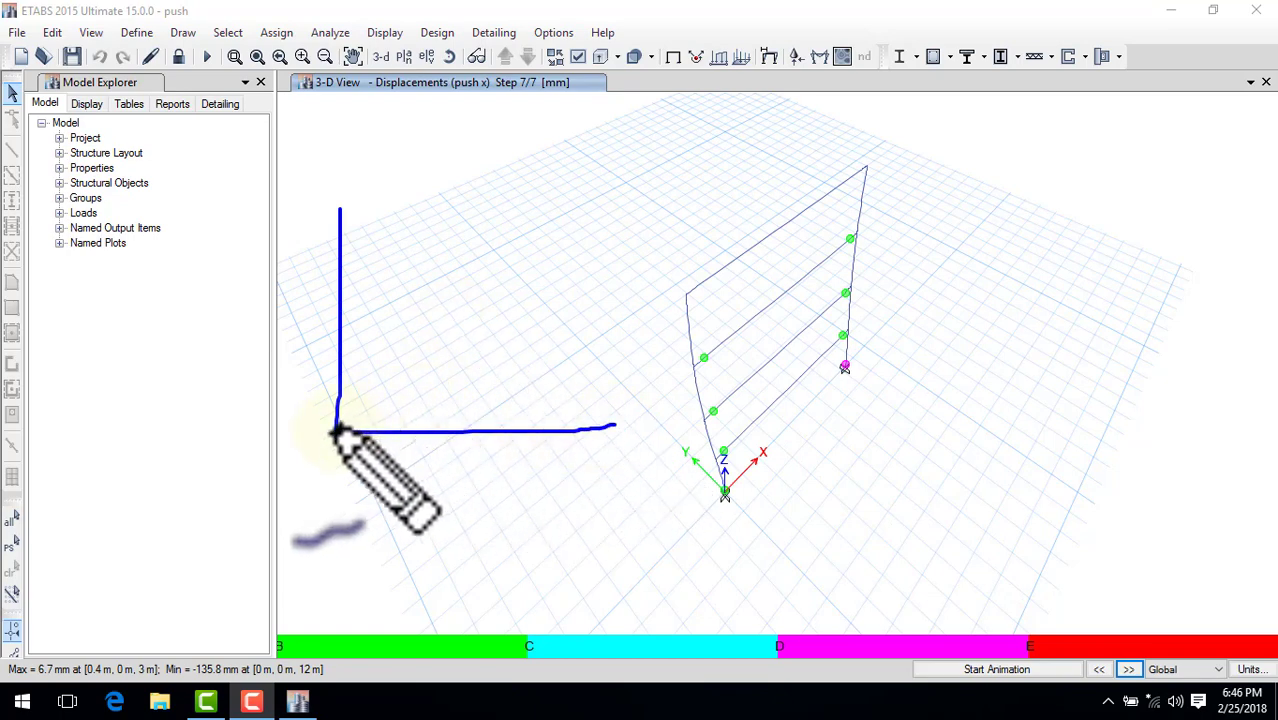
{"action": "mouse_move", "coordinate": [337, 430]}
{"action": "left_mouse_down"}
{"action": "mouse_move", "coordinate": [478, 285]}
{"action": "mouse_move", "coordinate": [618, 366]}
{"action": "left_mouse_up"}
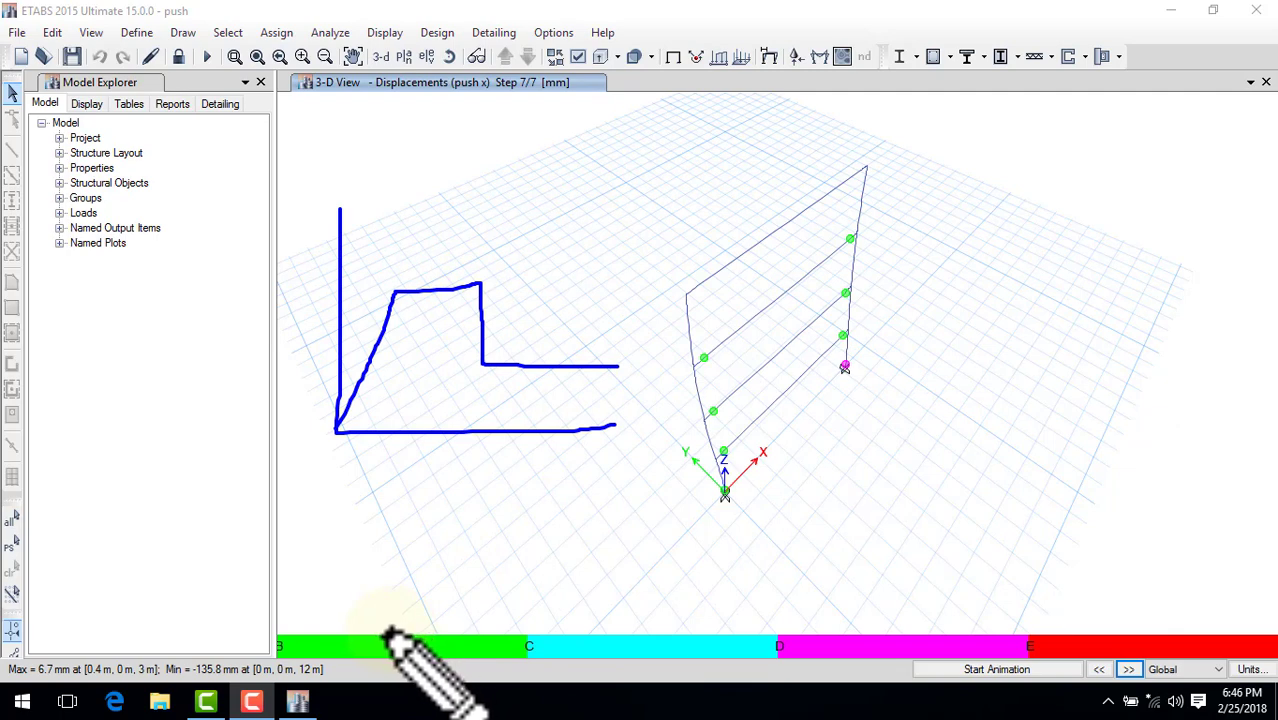
Step: Link the curve's points to the B, C, D and E legend colours, then clear the ink
{"action": "left_click_drag", "start_coordinate": [387, 636], "coordinate": [378, 374]}
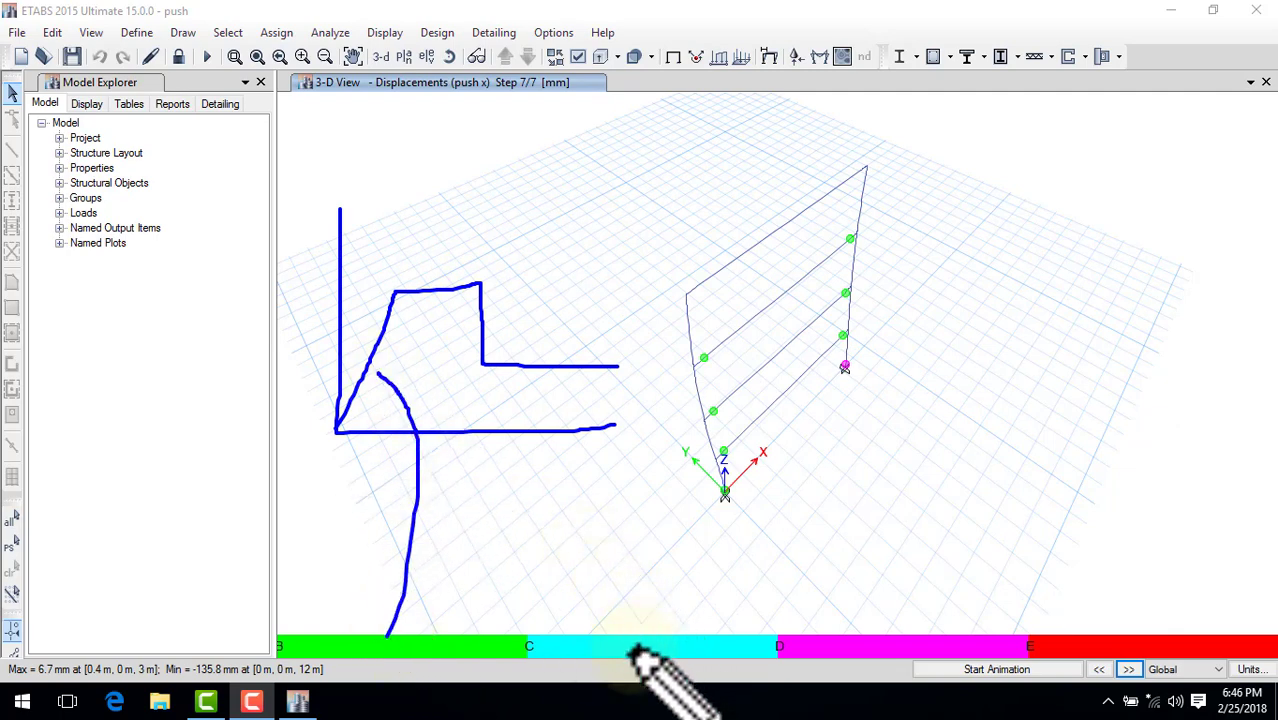
{"action": "left_click_drag", "start_coordinate": [632, 650], "coordinate": [428, 298]}
{"action": "mouse_move", "coordinate": [852, 640]}
{"action": "left_mouse_down"}
{"action": "mouse_move", "coordinate": [599, 296]}
{"action": "mouse_move", "coordinate": [491, 325]}
{"action": "left_mouse_up"}
{"action": "left_click_drag", "start_coordinate": [1143, 645], "coordinate": [720, 467]}
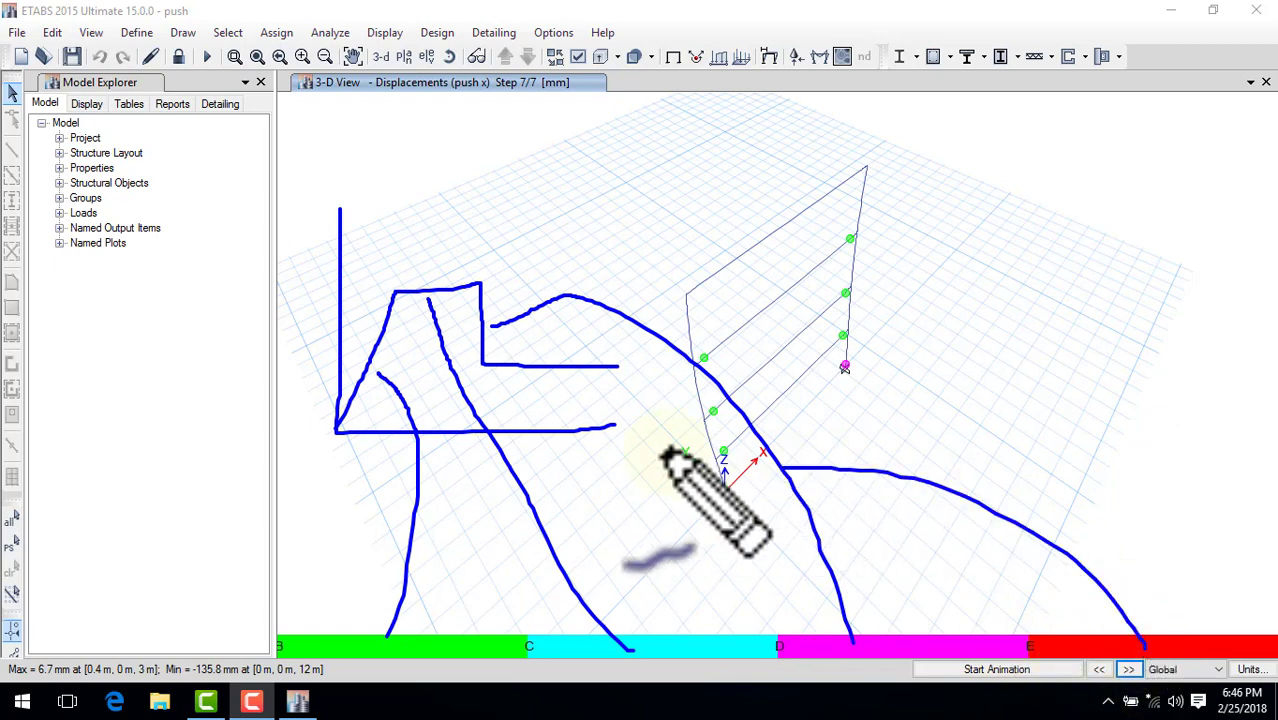
{"action": "left_click_drag", "start_coordinate": [590, 377], "coordinate": [664, 450]}
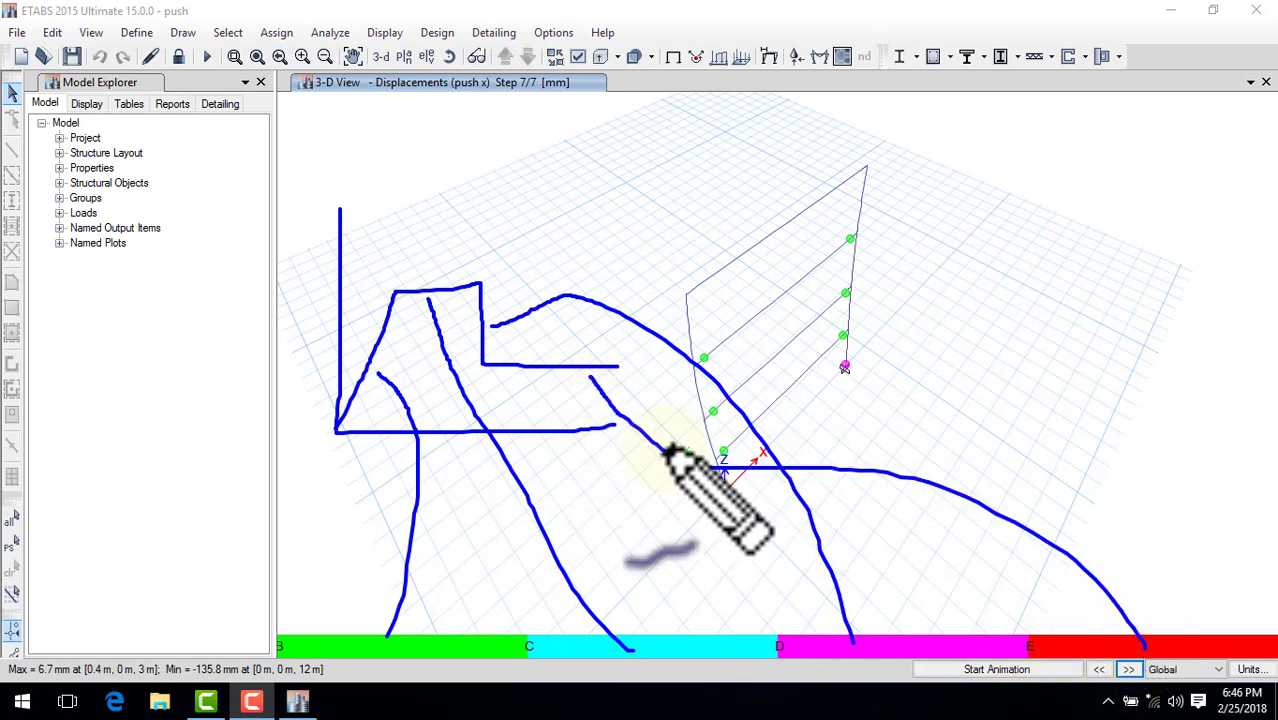
{"action": "key", "text": "Escape"}
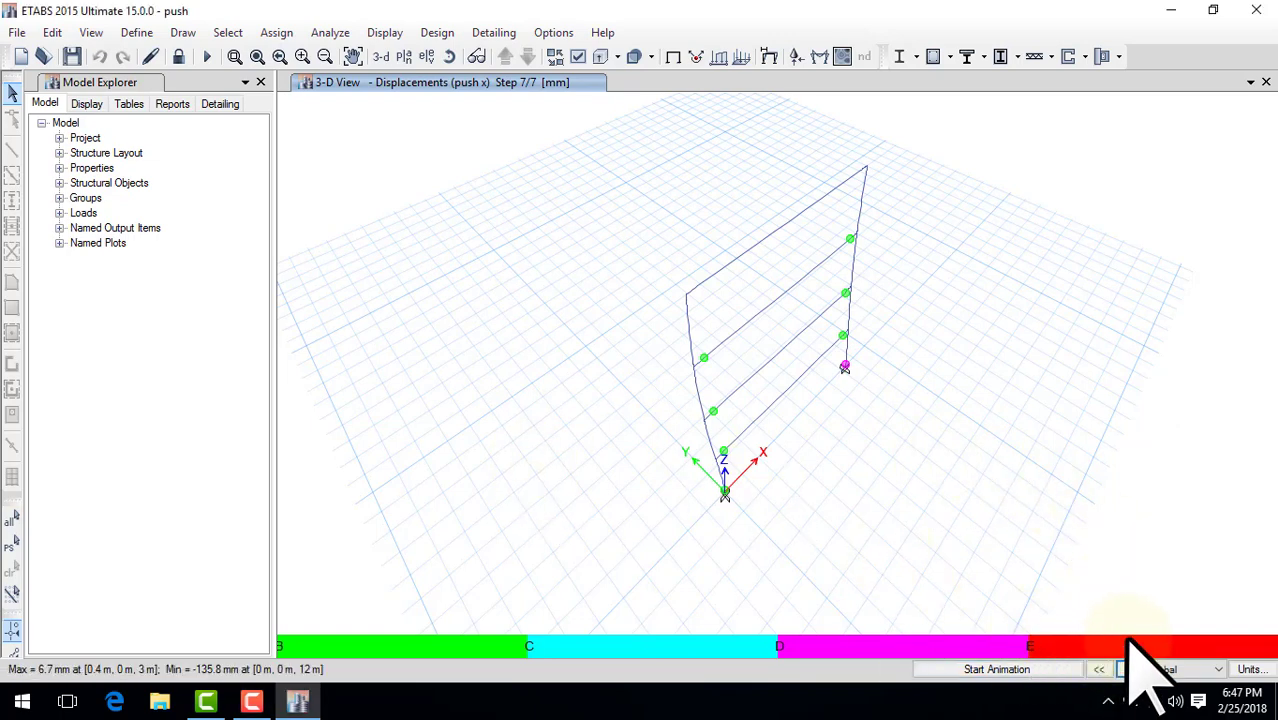
Step: Display the widened push x Hinge Response plot for C1H7, M3 moment versus plastic rotation
{"action": "left_click", "coordinate": [1128, 669]}
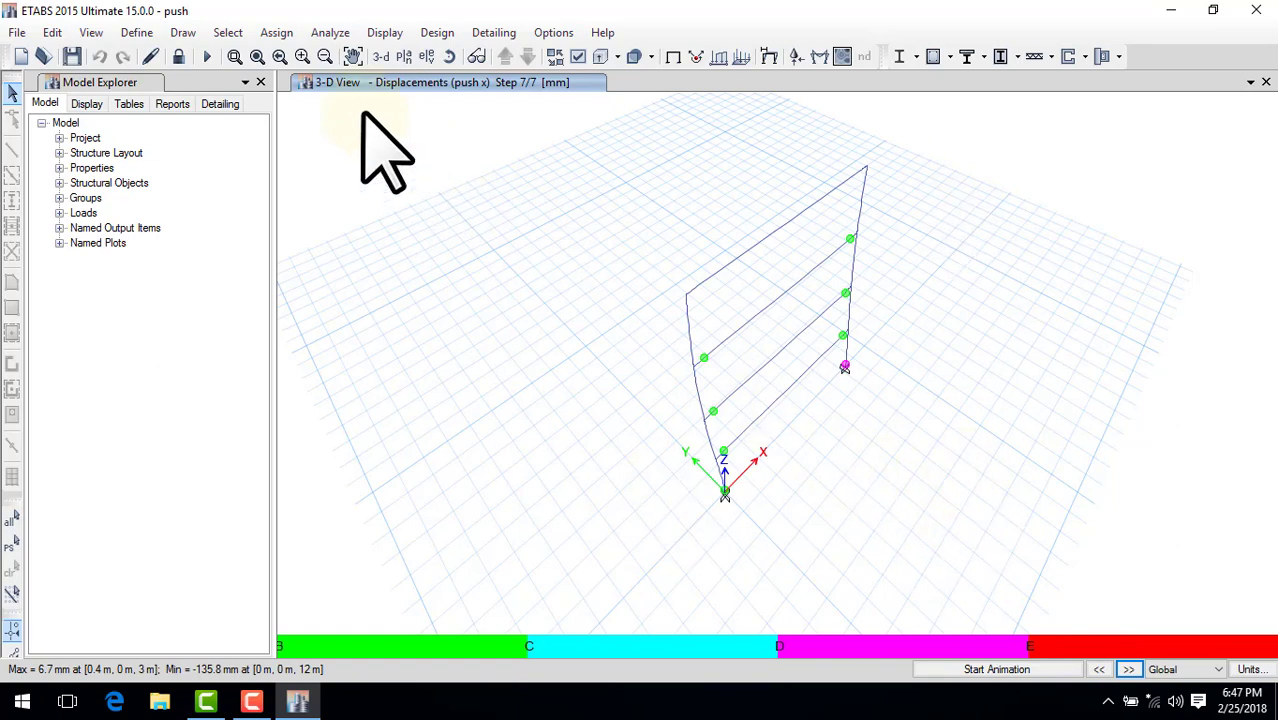
{"action": "left_click", "coordinate": [385, 40]}
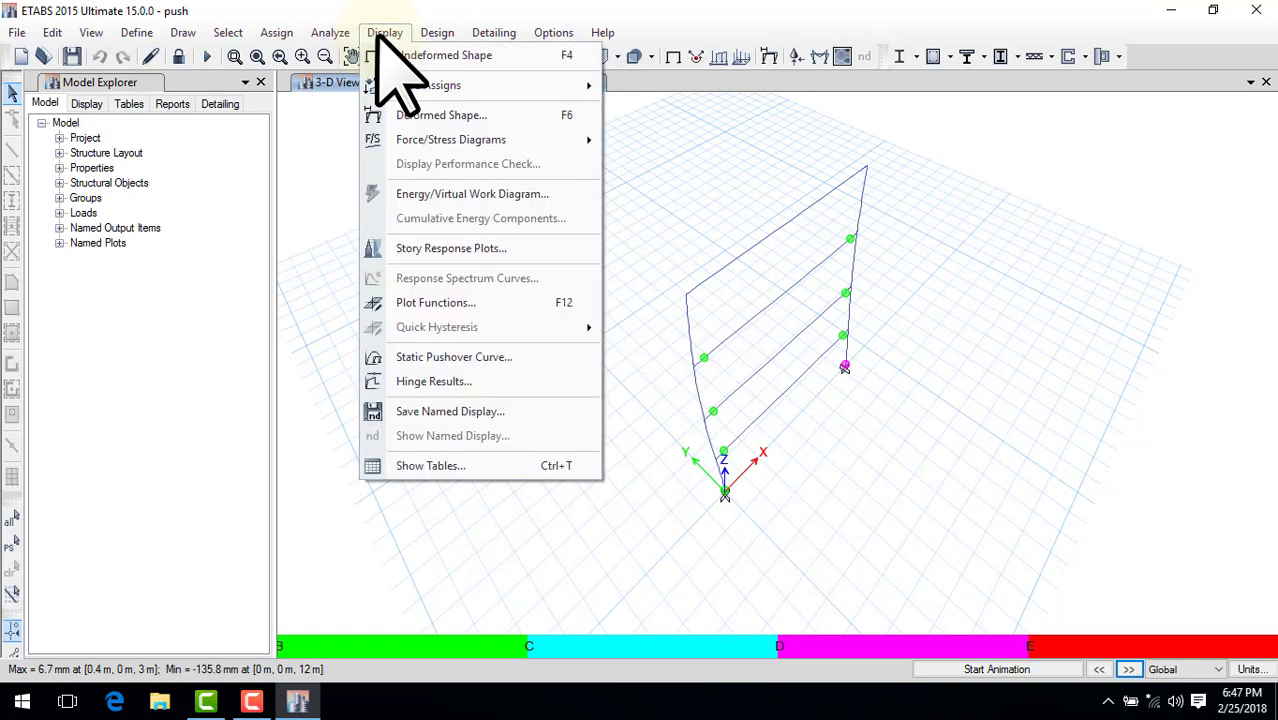
{"action": "left_click", "coordinate": [455, 381]}
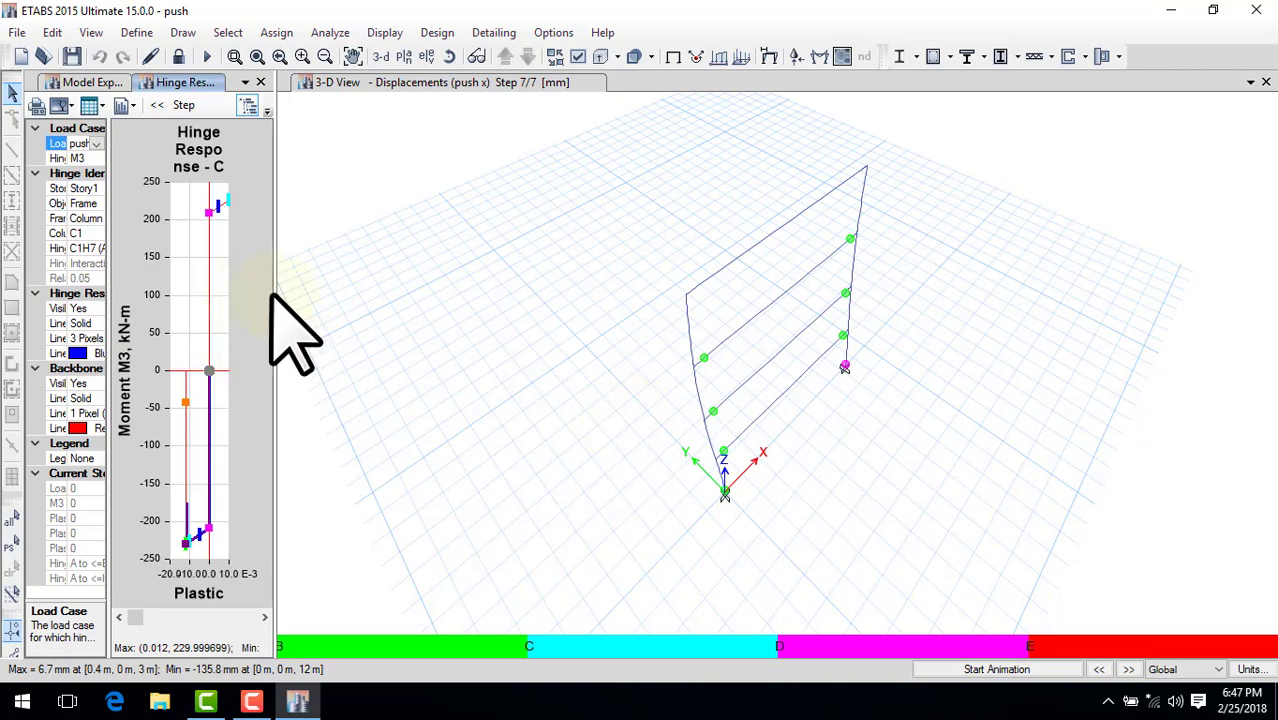
{"action": "left_click_drag", "start_coordinate": [322, 296], "coordinate": [551, 328]}
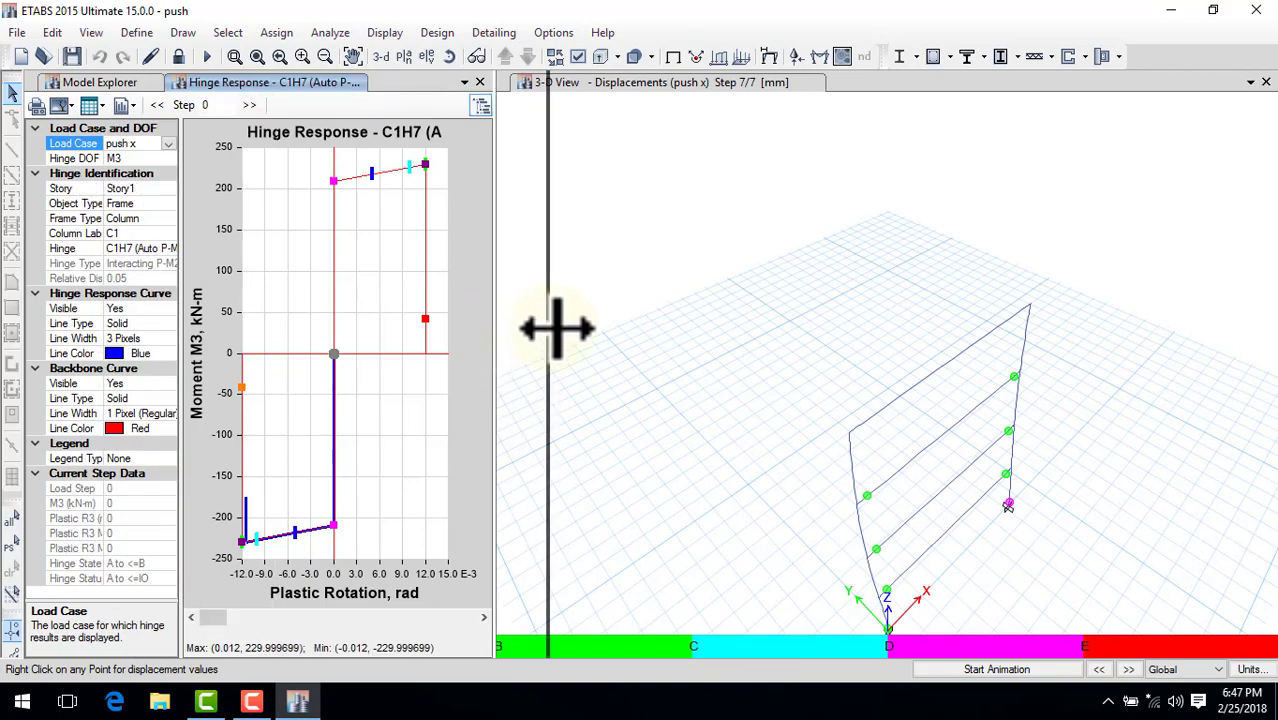
{"action": "left_click", "coordinate": [425, 583]}
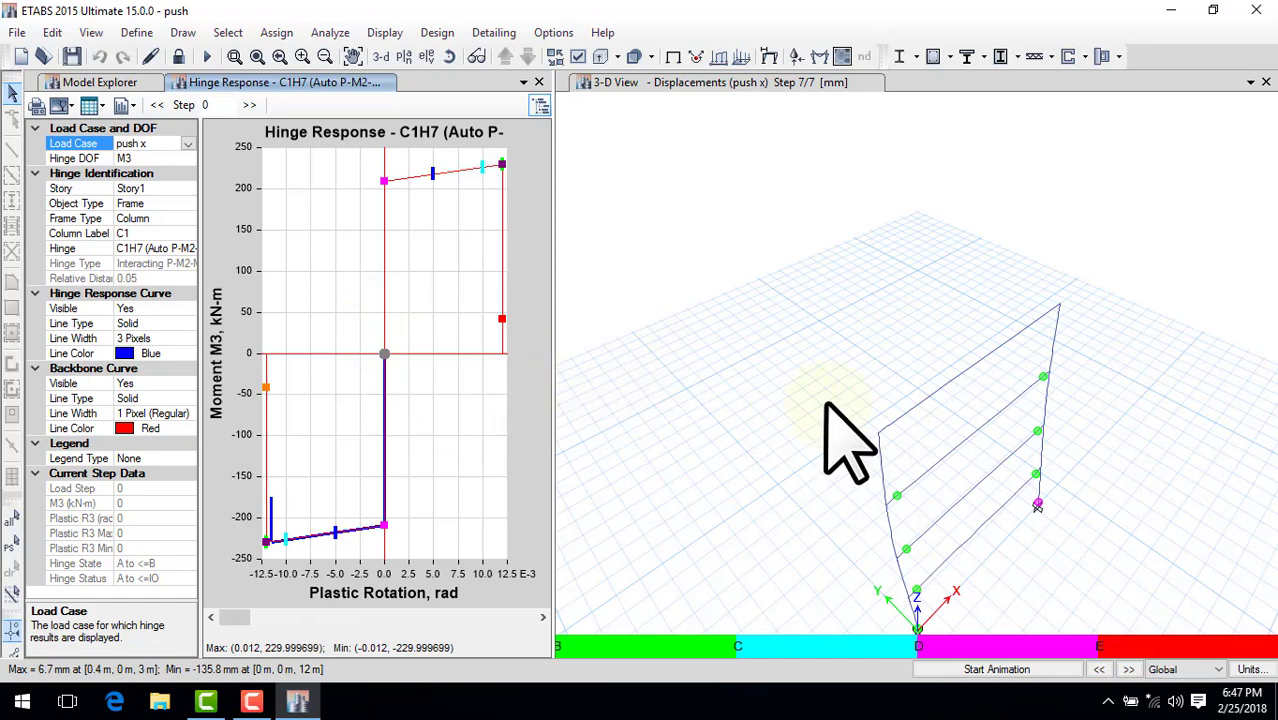
Step: Show the widened push x Static Pushover Curve with plot type kept as V vs Displ
{"action": "left_click", "coordinate": [385, 32]}
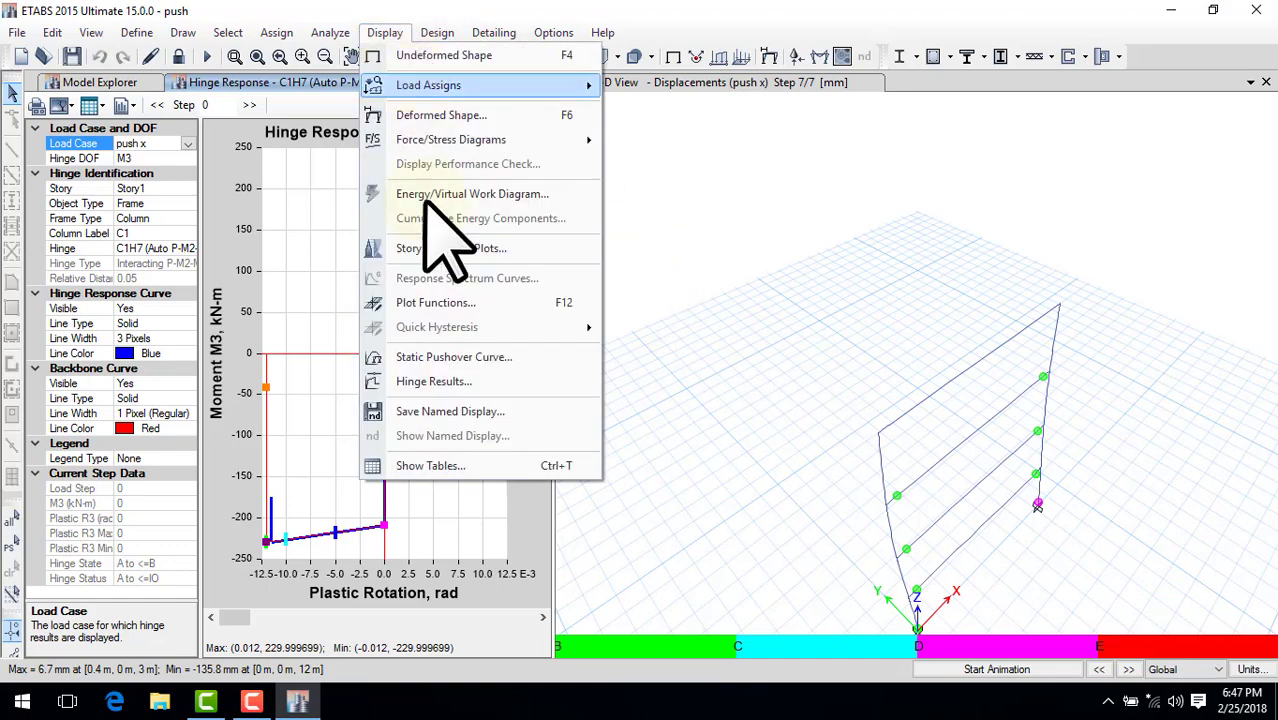
{"action": "left_click", "coordinate": [648, 381]}
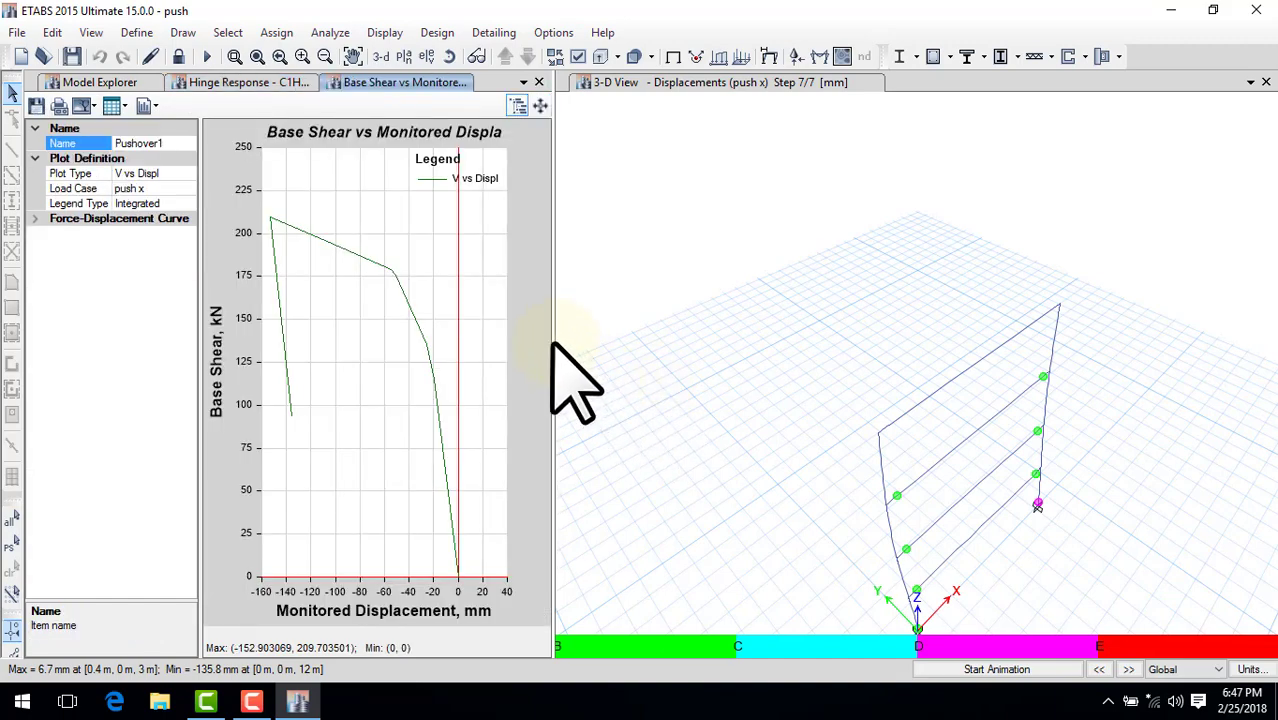
{"action": "left_click_drag", "start_coordinate": [553, 345], "coordinate": [713, 348]}
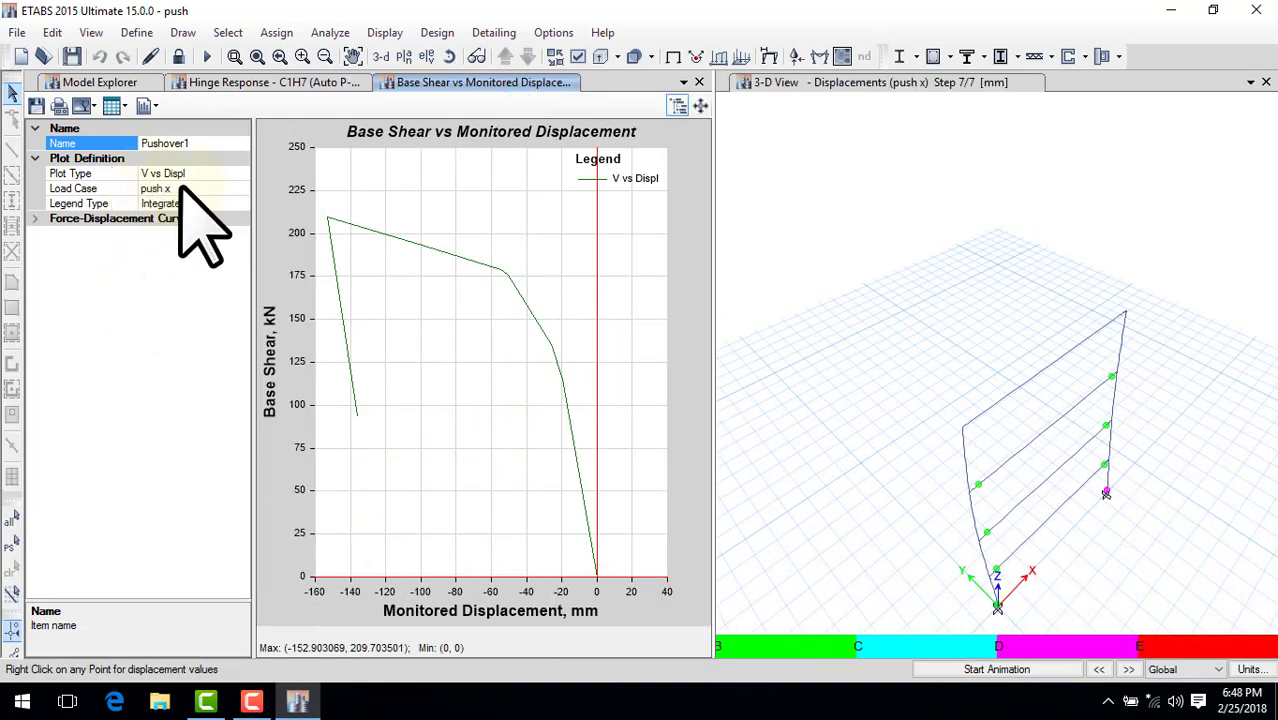
{"action": "left_click", "coordinate": [243, 174]}
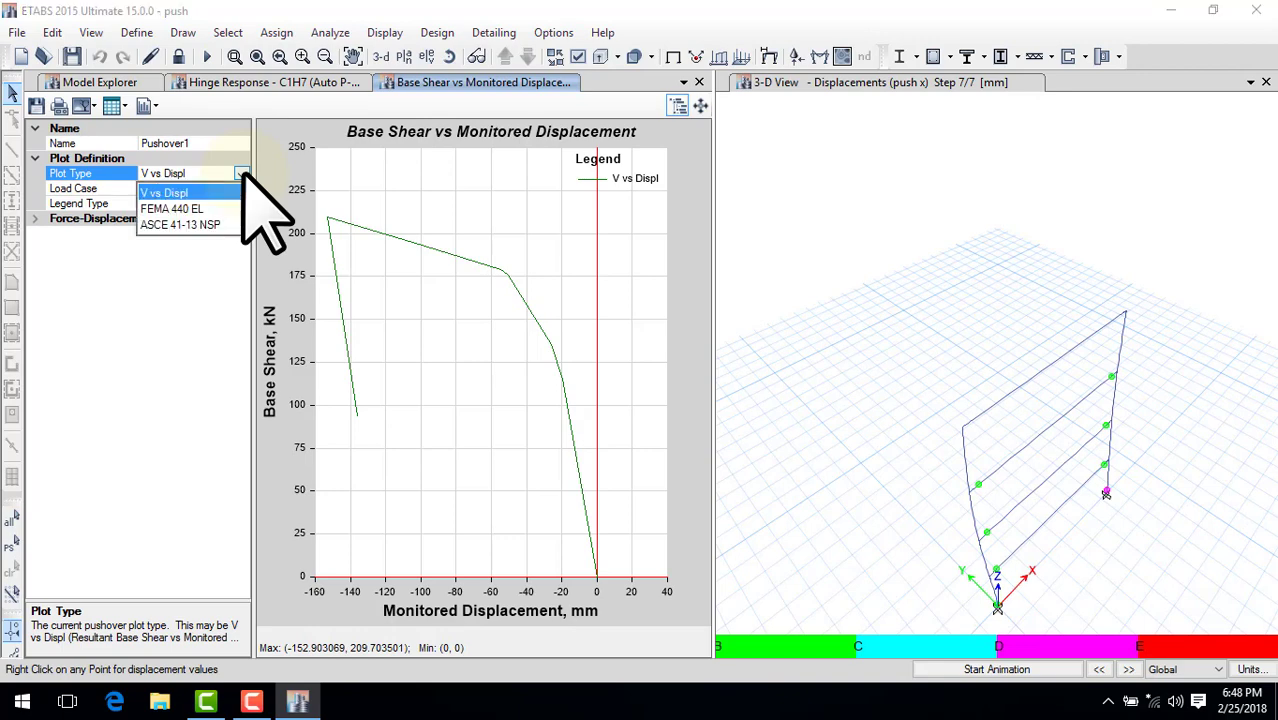
{"action": "left_click", "coordinate": [243, 174]}
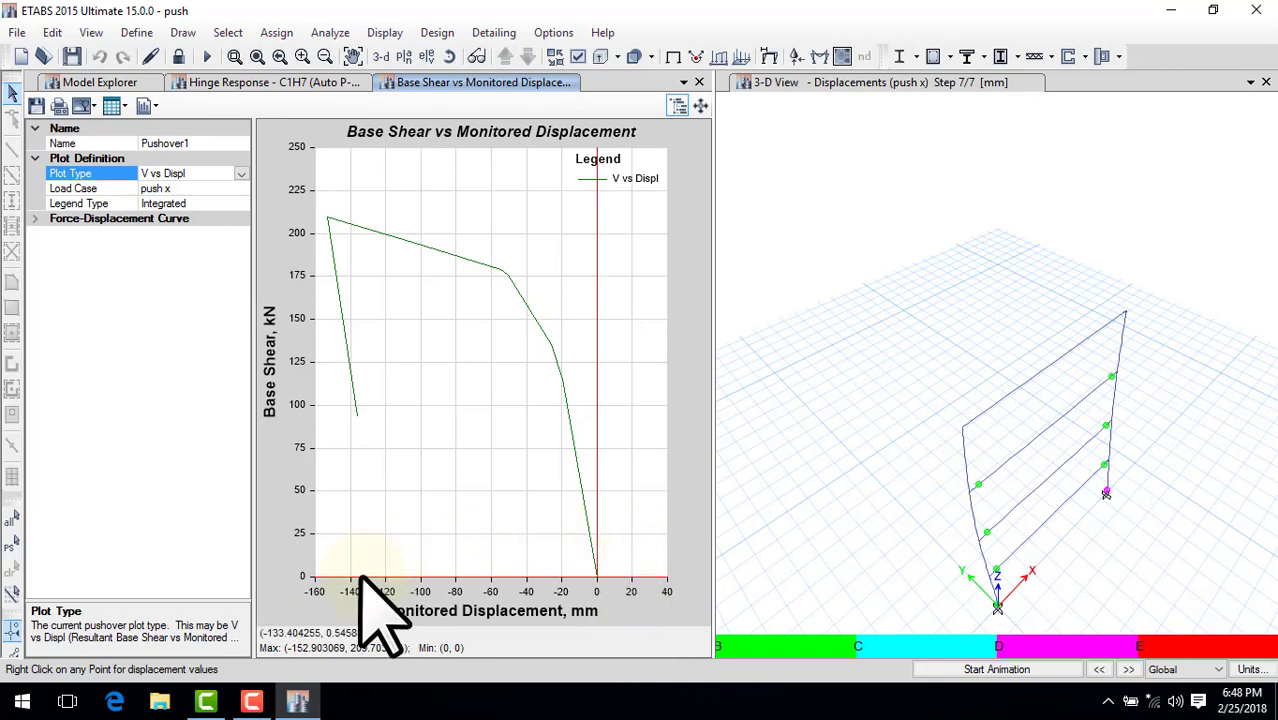
Step: Mark the curve's falling end with screen annotations, then clear them
{"action": "key", "text": "ctrl+shift+d"}
{"action": "left_click_drag", "start_coordinate": [320, 555], "coordinate": [390, 538]}
{"action": "left_click_drag", "start_coordinate": [357, 417], "coordinate": [370, 577]}
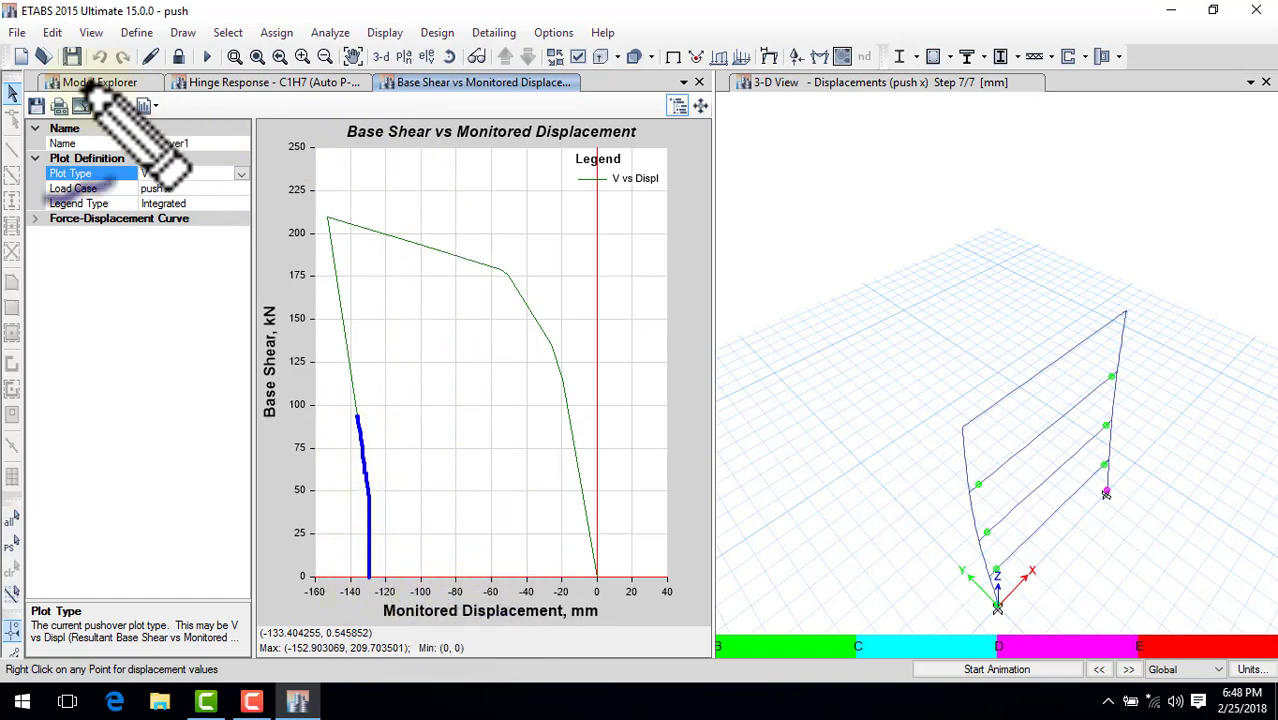
{"action": "key", "text": "Escape"}
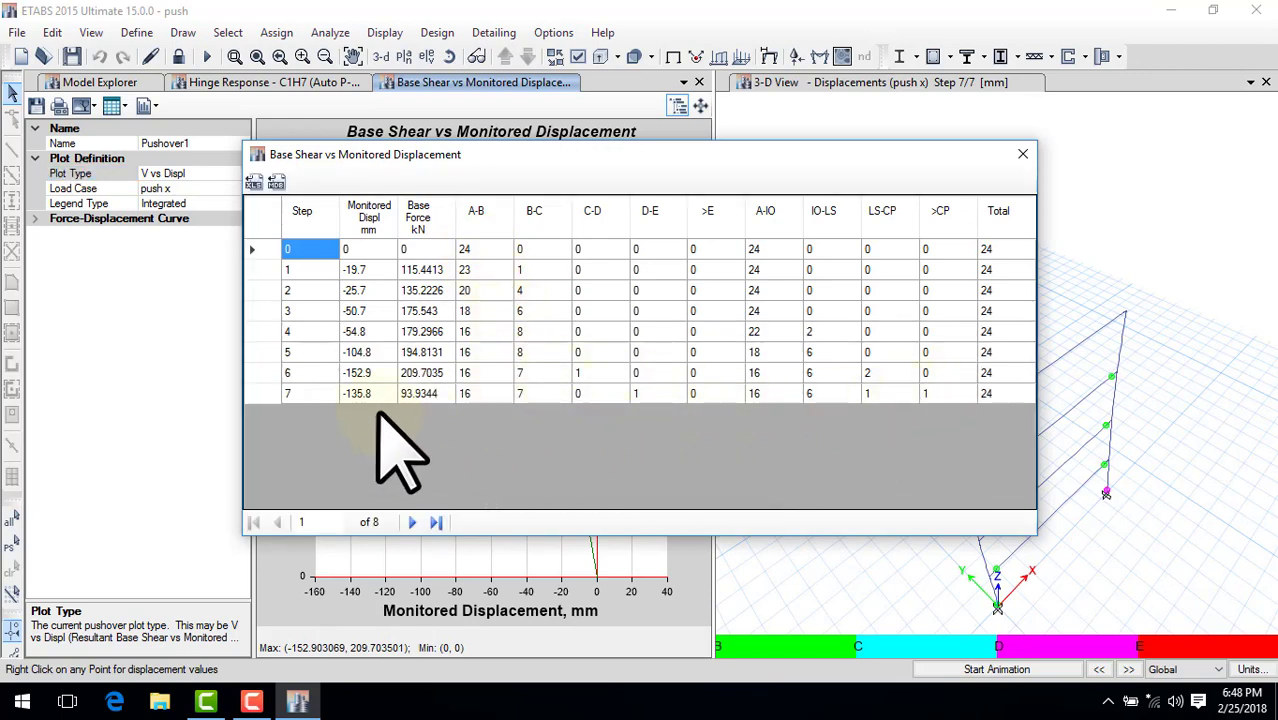
{"action": "key", "text": "ctrl+2"}
{"action": "left_click_drag", "start_coordinate": [388, 389], "coordinate": [392, 398]}
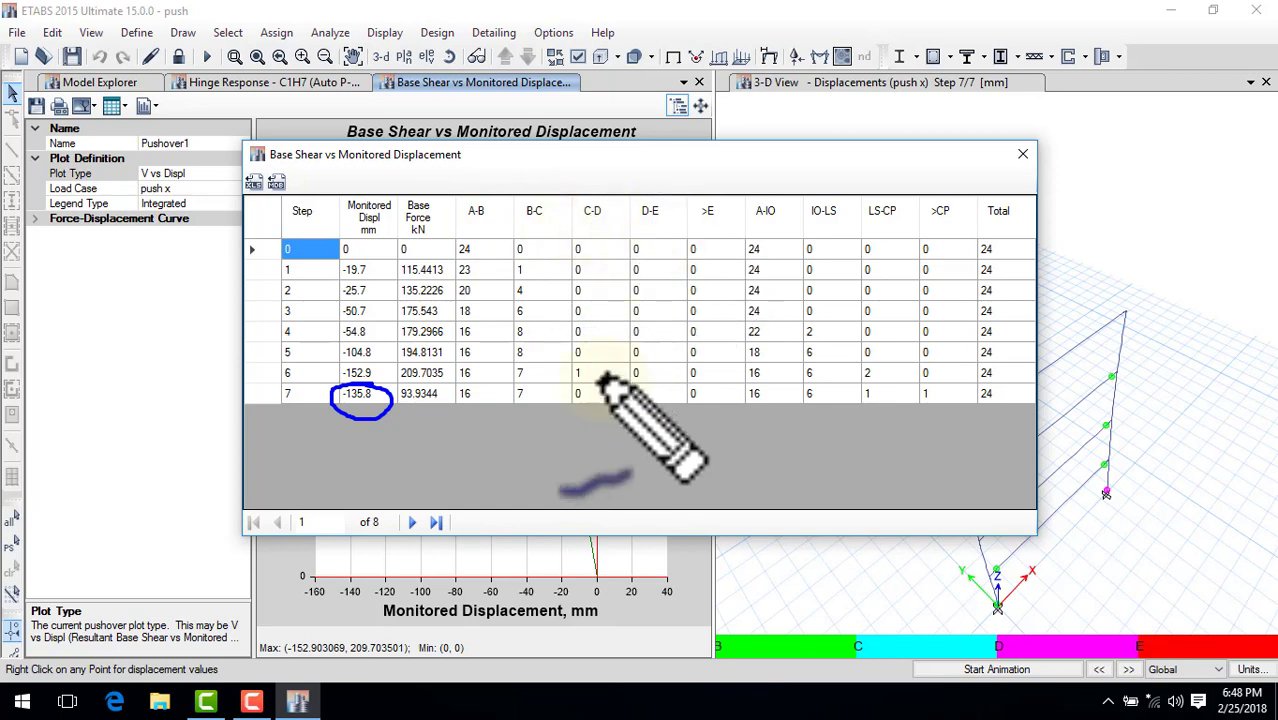
{"action": "mouse_move", "coordinate": [557, 300]}
{"action": "left_mouse_down"}
{"action": "mouse_move", "coordinate": [560, 465]}
{"action": "mouse_move", "coordinate": [890, 468]}
{"action": "left_mouse_up"}
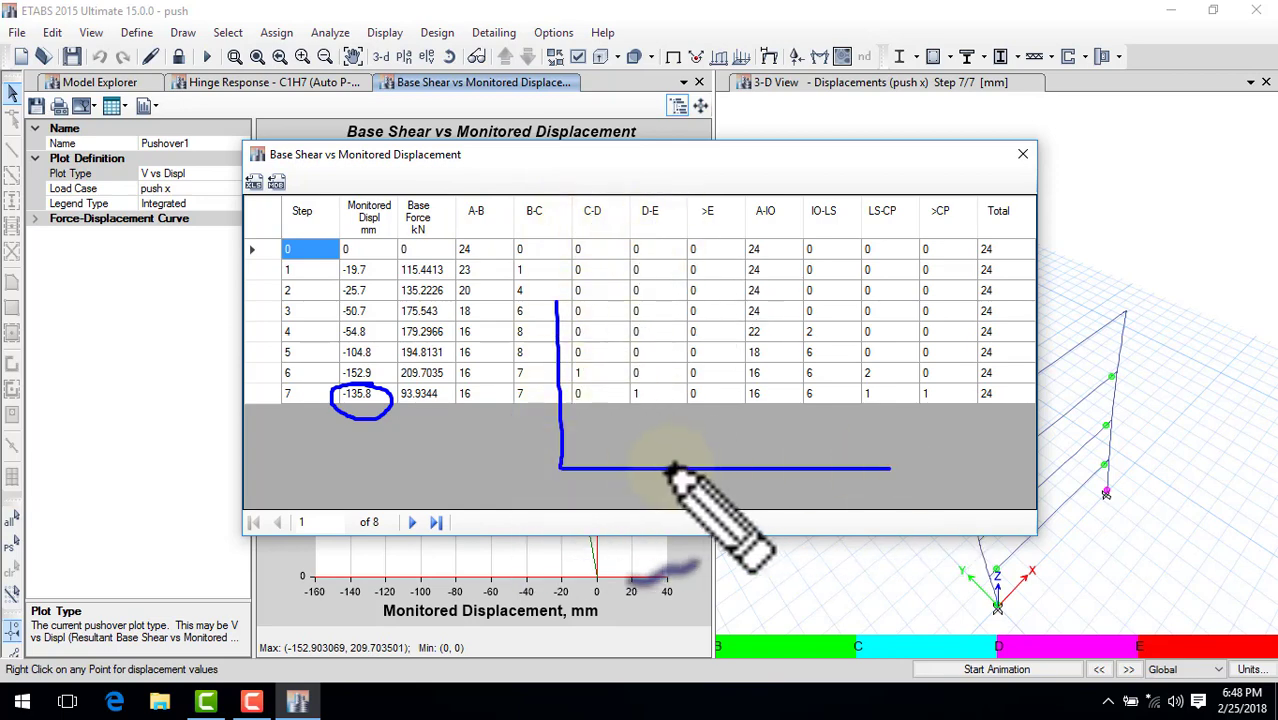
{"action": "mouse_move", "coordinate": [560, 468]}
{"action": "left_mouse_down"}
{"action": "mouse_move", "coordinate": [738, 326]}
{"action": "mouse_move", "coordinate": [750, 396]}
{"action": "mouse_move", "coordinate": [898, 400]}
{"action": "left_mouse_up"}
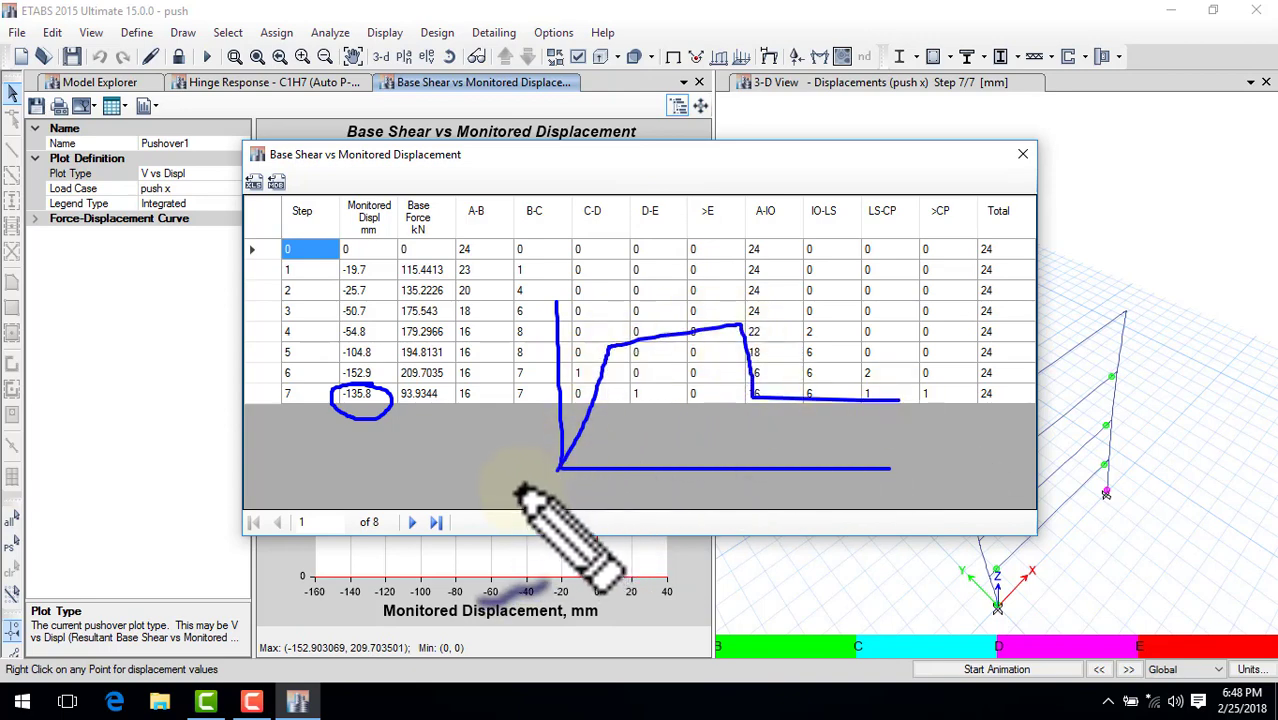
{"action": "left_click_drag", "start_coordinate": [519, 486], "coordinate": [582, 503]}
{"action": "left_click_drag", "start_coordinate": [520, 474], "coordinate": [560, 470]}
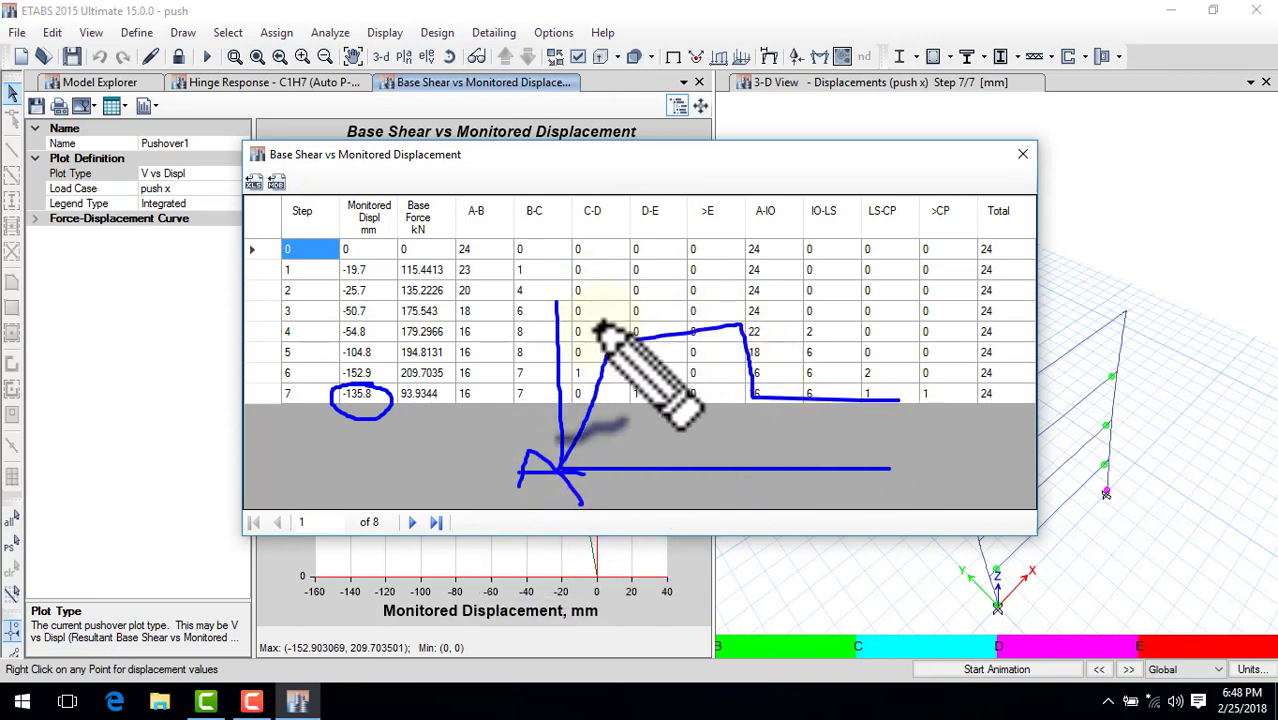
{"action": "left_click_drag", "start_coordinate": [595, 283], "coordinate": [598, 328]}
{"action": "left_click_drag", "start_coordinate": [740, 283], "coordinate": [739, 307]}
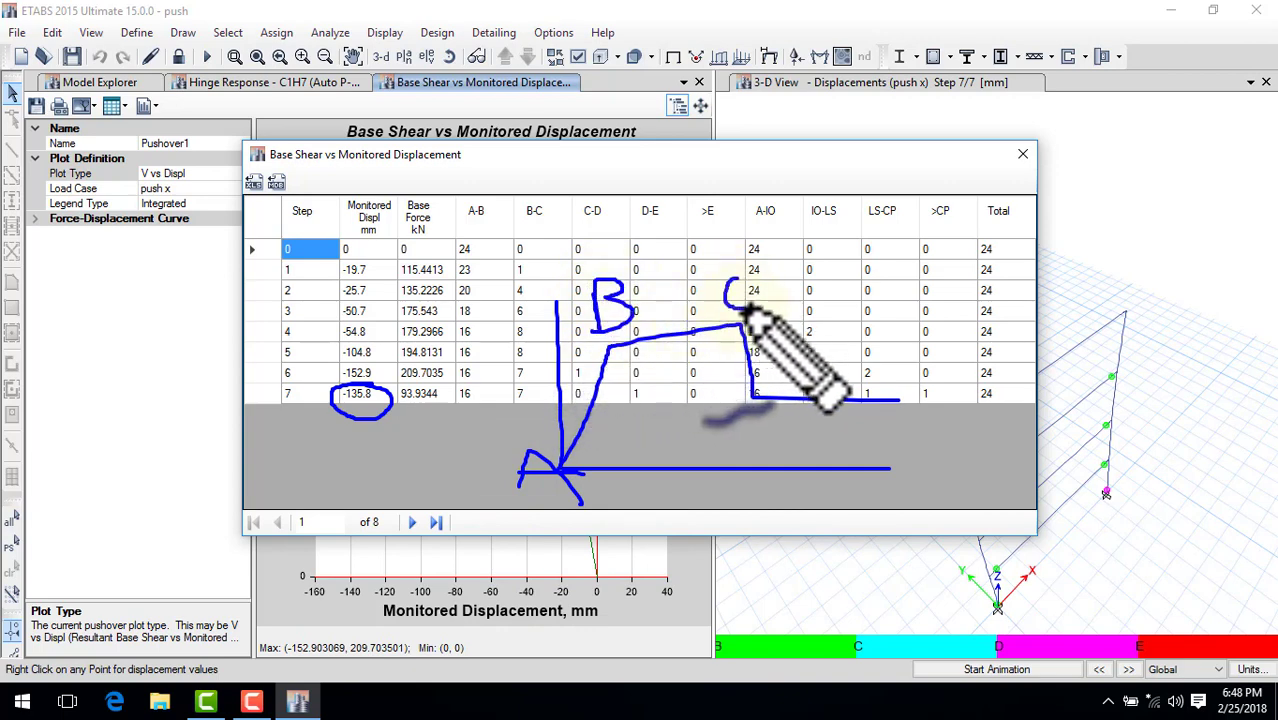
{"action": "mouse_move", "coordinate": [726, 407]}
{"action": "left_mouse_down"}
{"action": "mouse_move", "coordinate": [762, 460]}
{"action": "mouse_move", "coordinate": [766, 441]}
{"action": "left_mouse_up"}
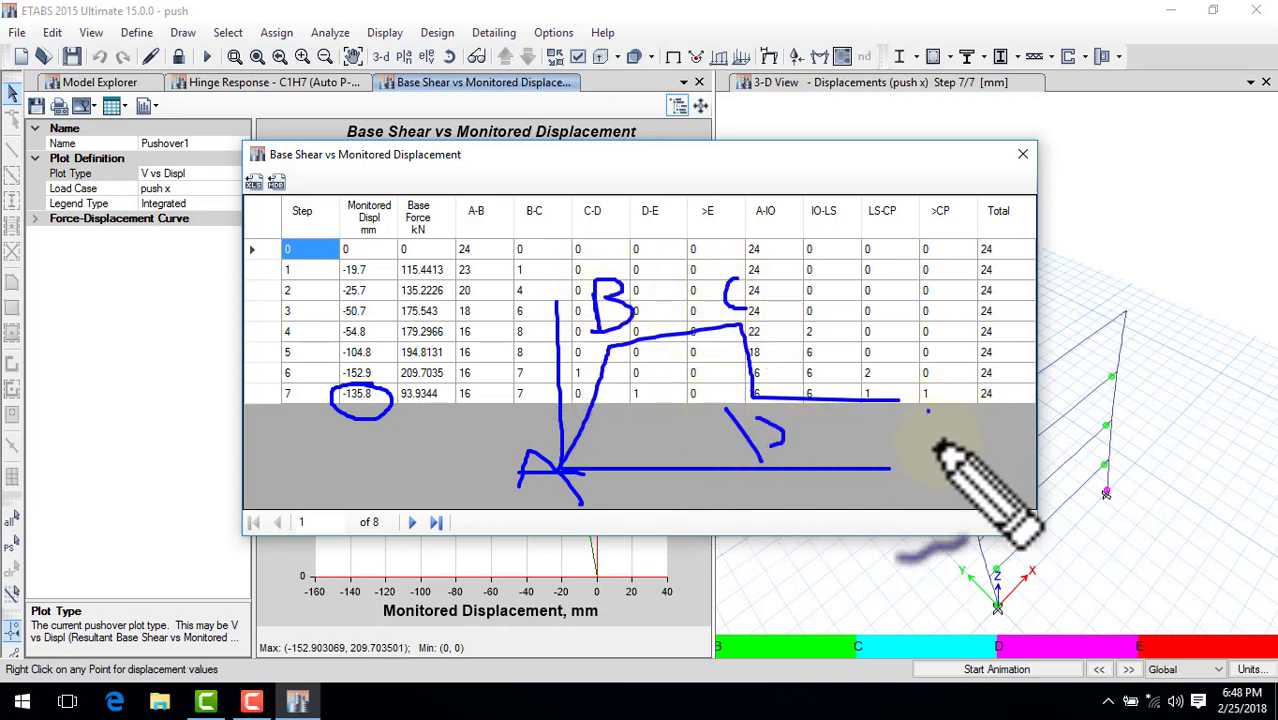
{"action": "mouse_move", "coordinate": [950, 410]}
{"action": "left_mouse_down"}
{"action": "mouse_move", "coordinate": [935, 438]}
{"action": "mouse_move", "coordinate": [956, 388]}
{"action": "left_mouse_up"}
{"action": "left_click_drag", "start_coordinate": [933, 440], "coordinate": [975, 439]}
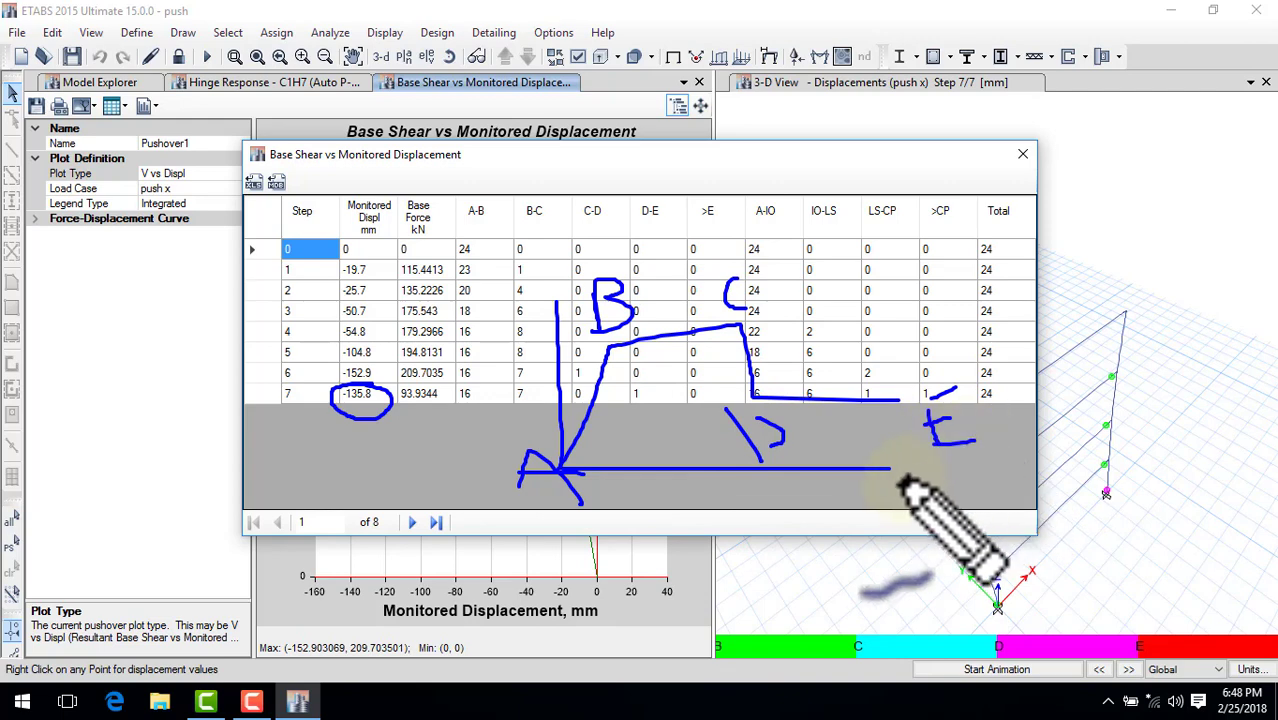
{"action": "key", "text": "ctrl+z"}
{"action": "key", "text": "ctrl+z"}
{"action": "left_click", "coordinate": [900, 398]}
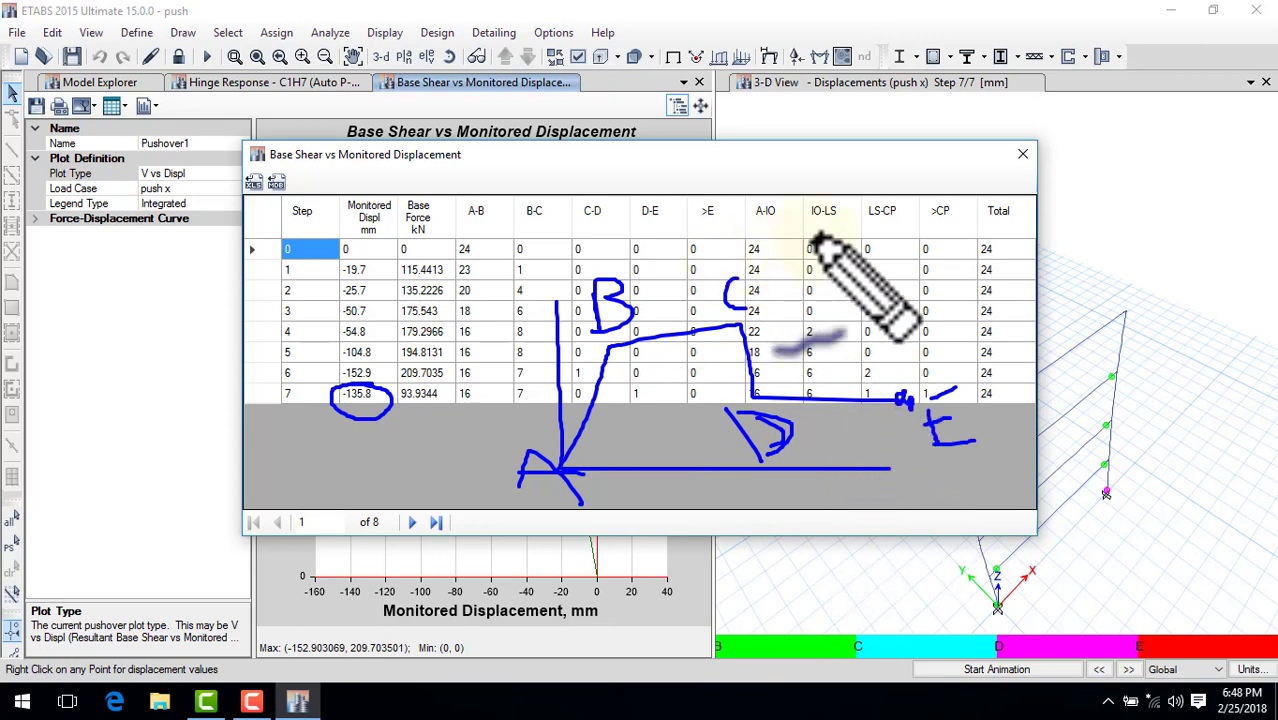
{"action": "mouse_move", "coordinate": [800, 205]}
{"action": "left_mouse_down"}
{"action": "mouse_move", "coordinate": [747, 205]}
{"action": "mouse_move", "coordinate": [781, 227]}
{"action": "left_mouse_up"}
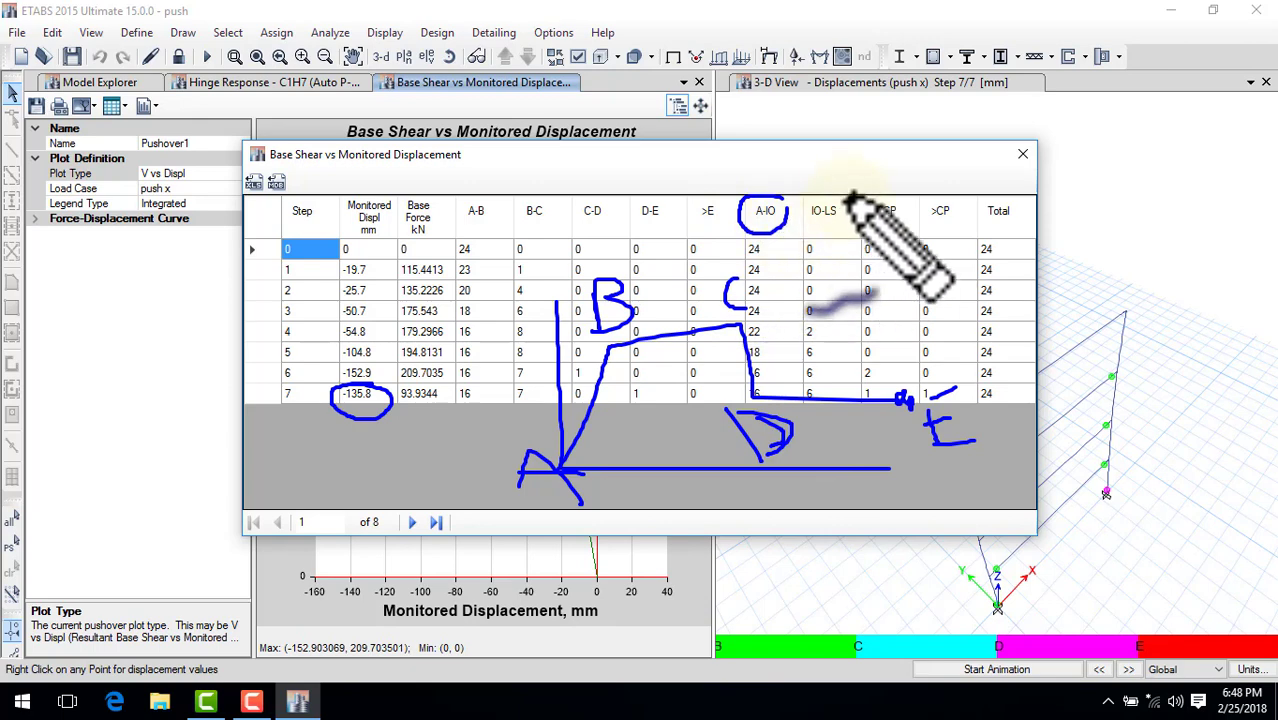
{"action": "mouse_move", "coordinate": [848, 196]}
{"action": "left_mouse_down"}
{"action": "mouse_move", "coordinate": [830, 240]}
{"action": "mouse_move", "coordinate": [855, 200]}
{"action": "left_mouse_up"}
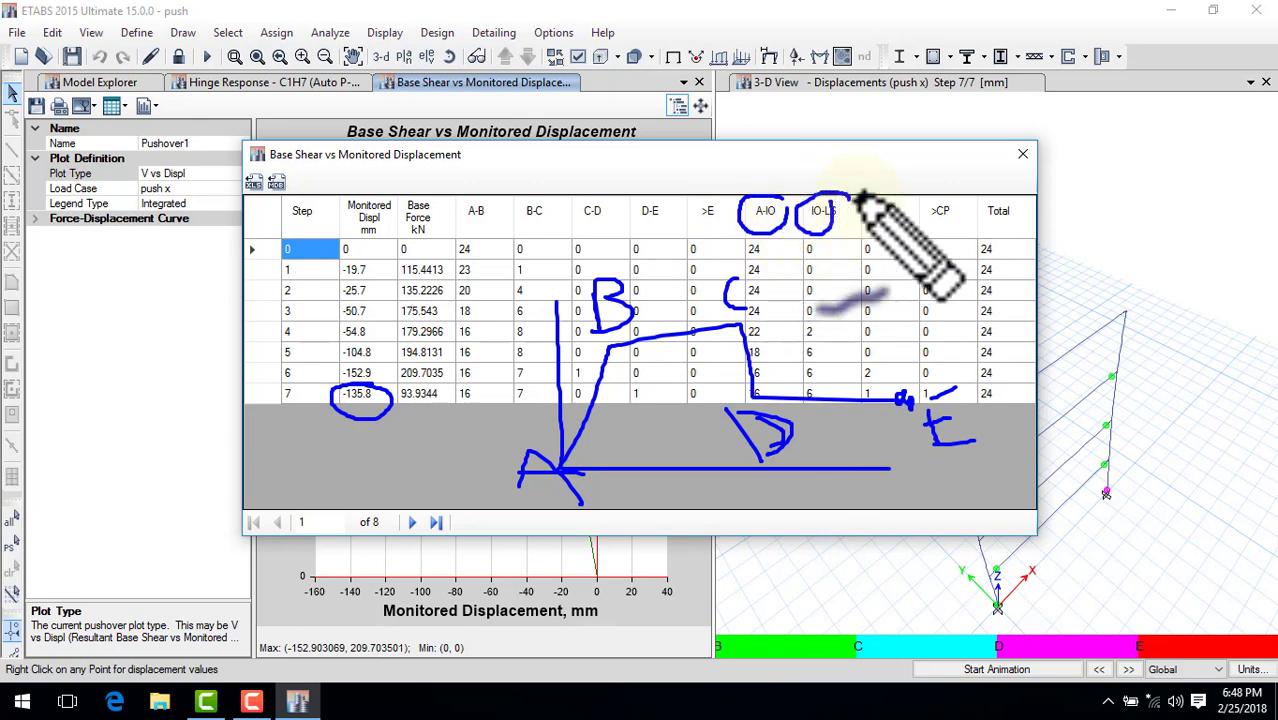
{"action": "left_click_drag", "start_coordinate": [885, 228], "coordinate": [866, 222]}
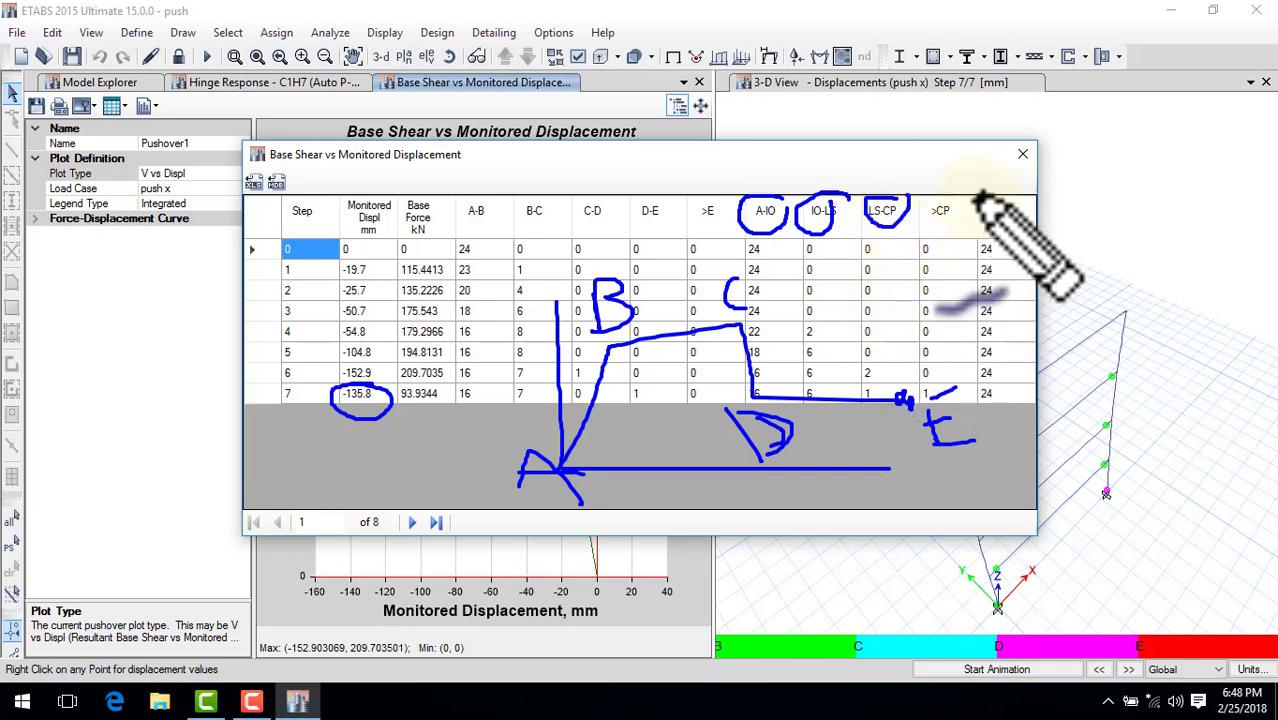
{"action": "left_click_drag", "start_coordinate": [960, 195], "coordinate": [944, 232]}
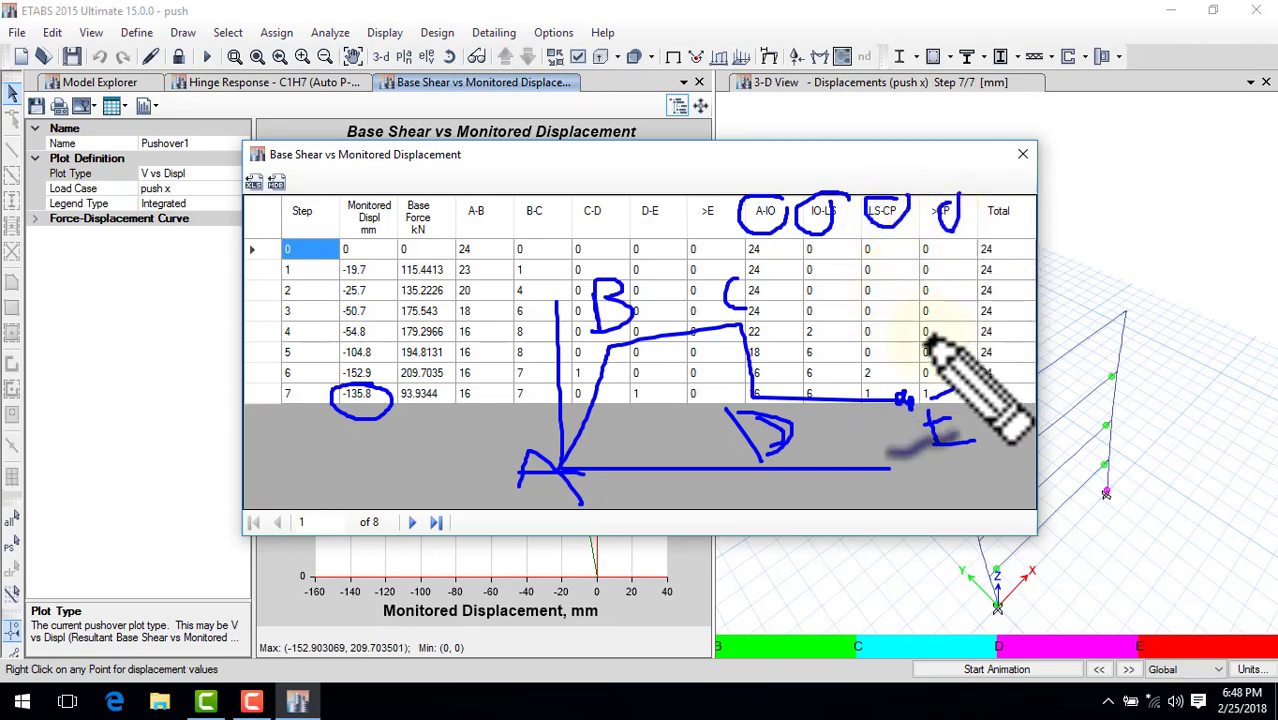
{"action": "key", "text": "Escape"}
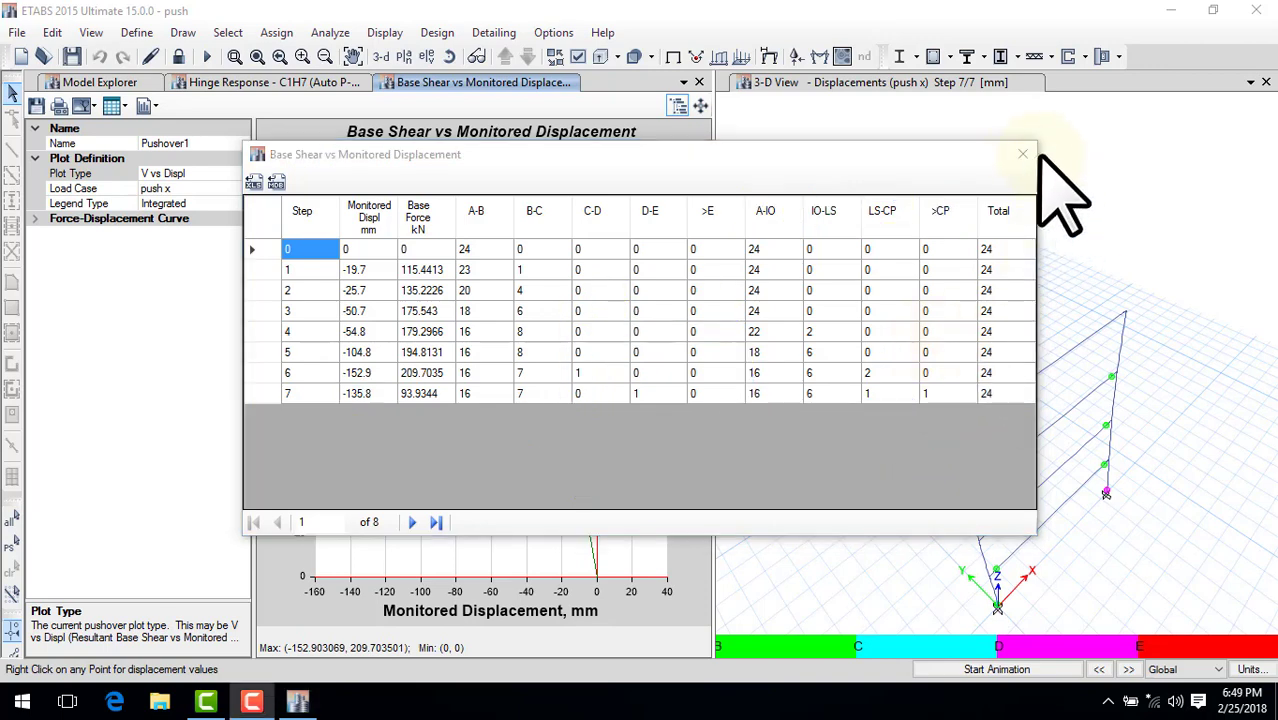
Step: Close the Base Shear vs Monitored Displacement table to show the push x curve again
{"action": "left_click", "coordinate": [1012, 160]}
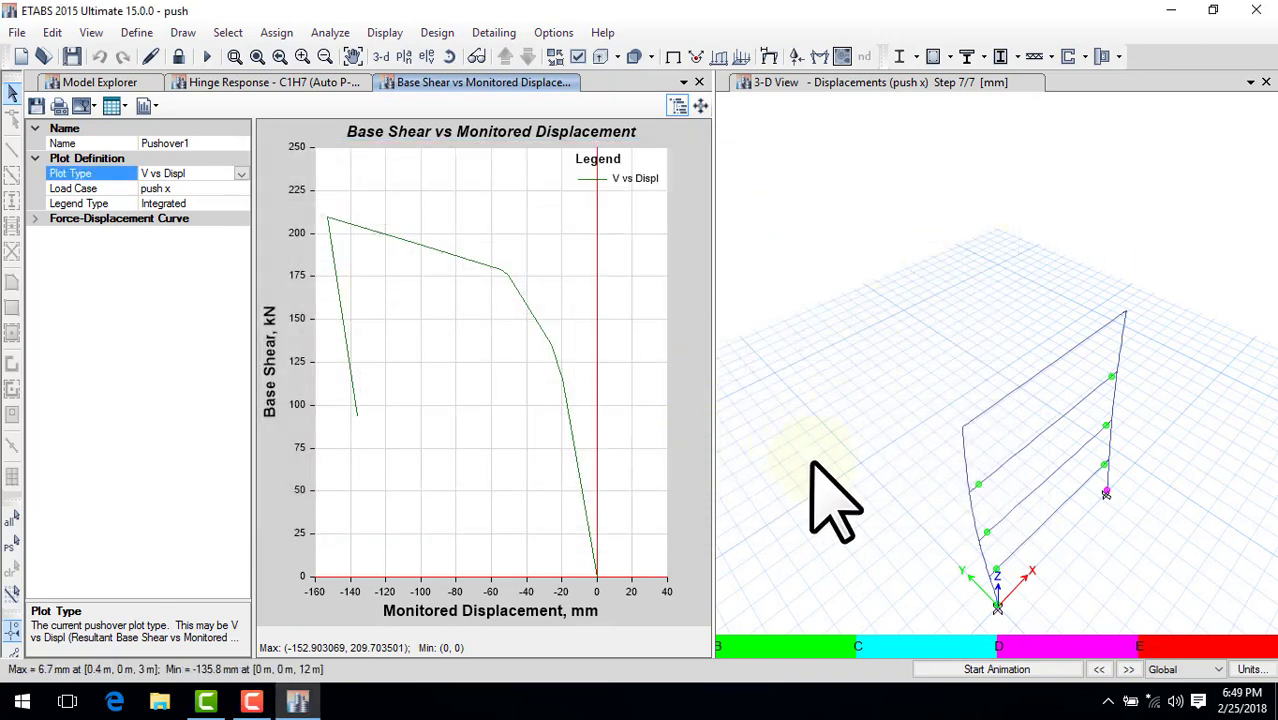